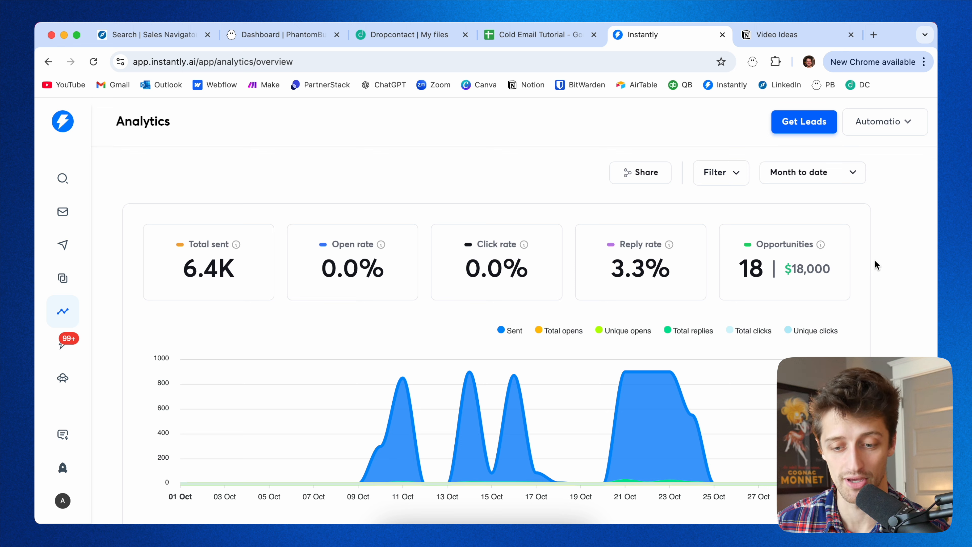
Switch to the Sales Navigator lead search tab and browse the available lead filters.
mouse_move(376, 452)
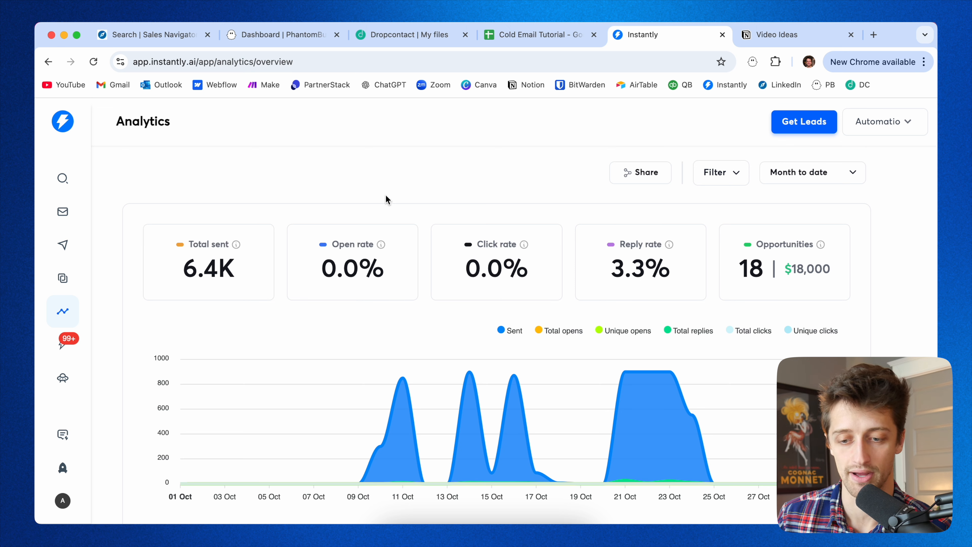
scroll(386, 196, up, 1)
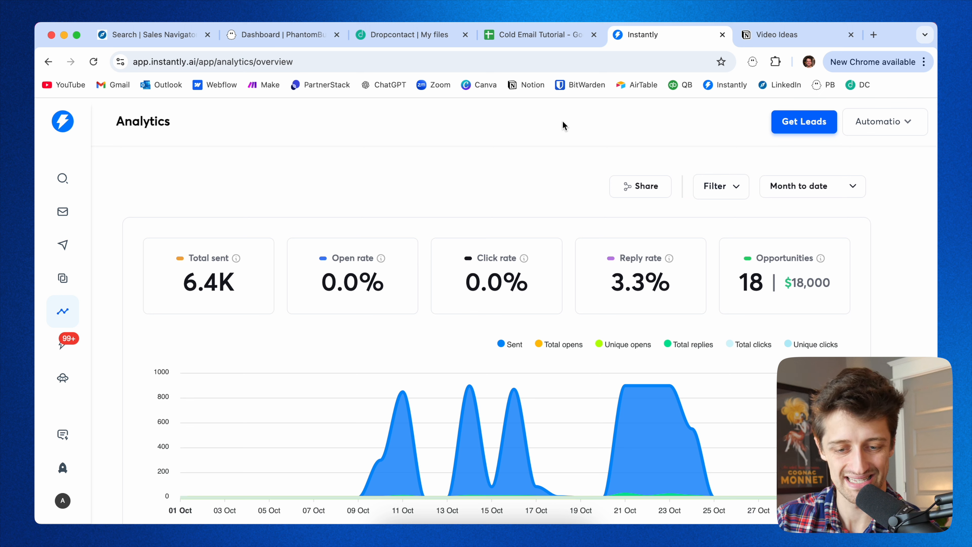
click(161, 35)
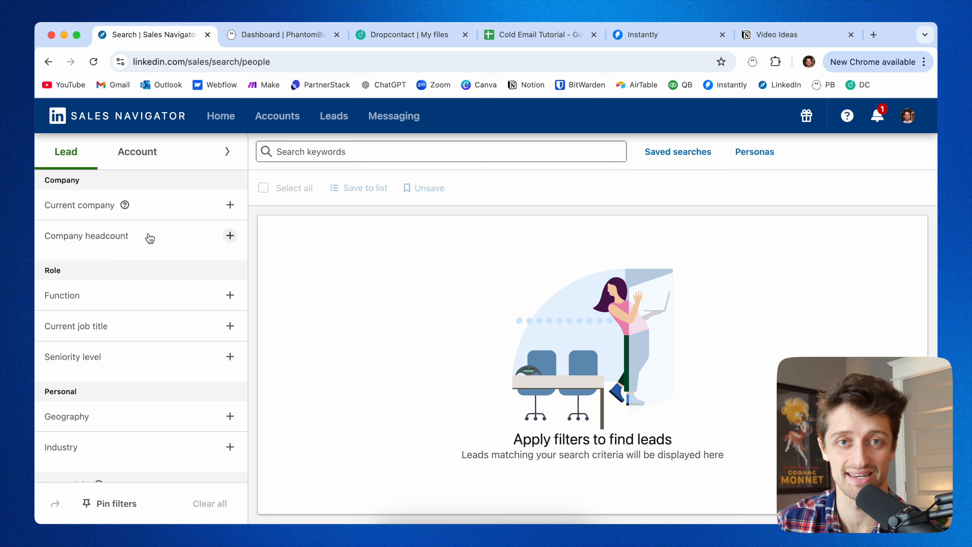
scroll(155, 293, down, 5)
scroll(155, 295, up, 5)
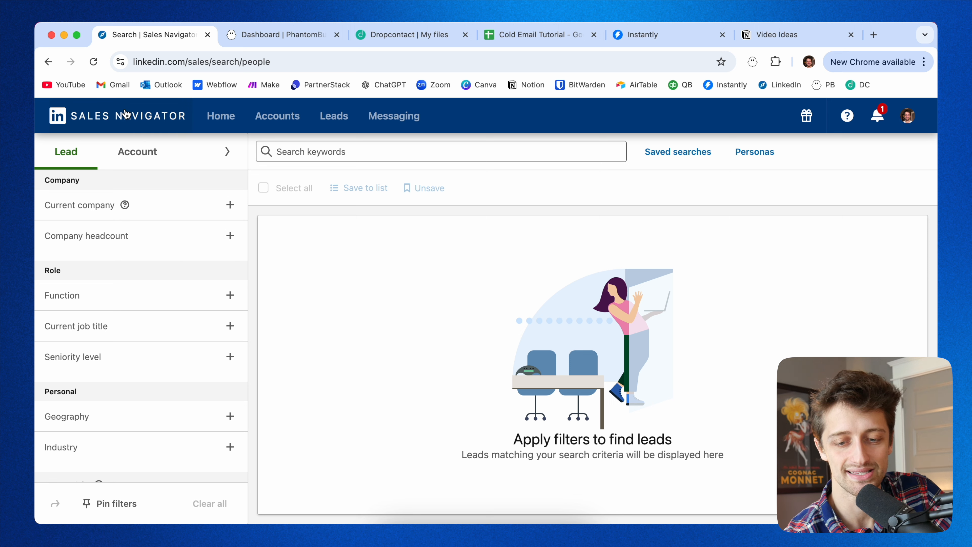
scroll(148, 333, down, 3)
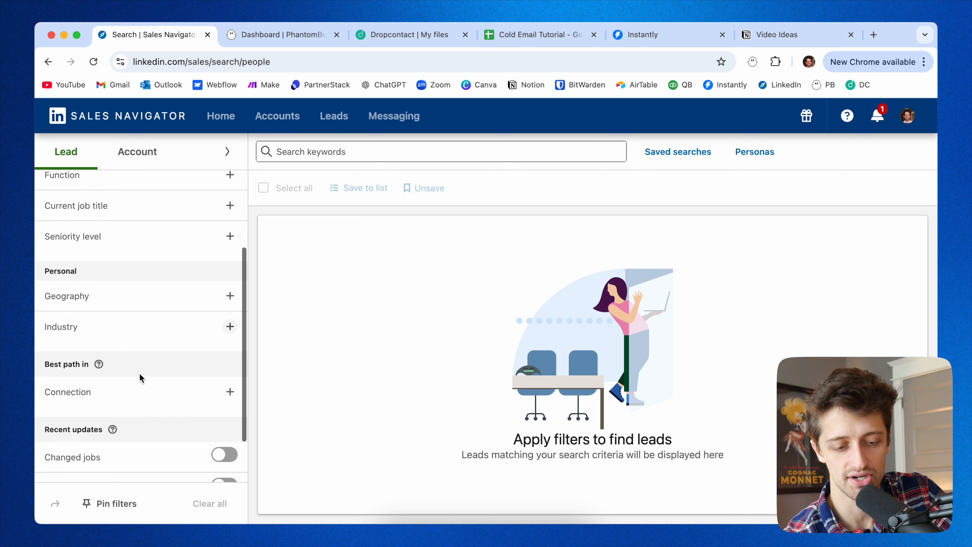
scroll(139, 373, down, 2)
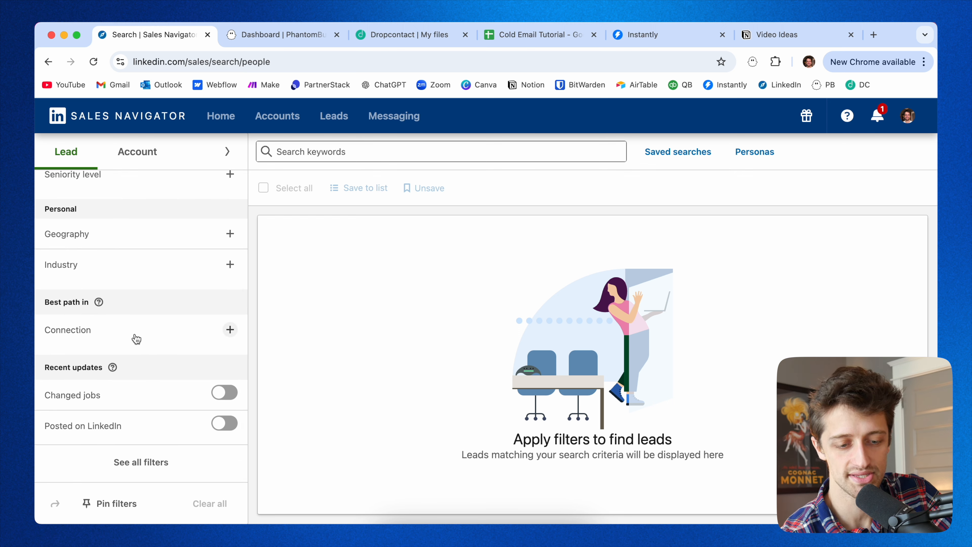
scroll(163, 264, up, 3)
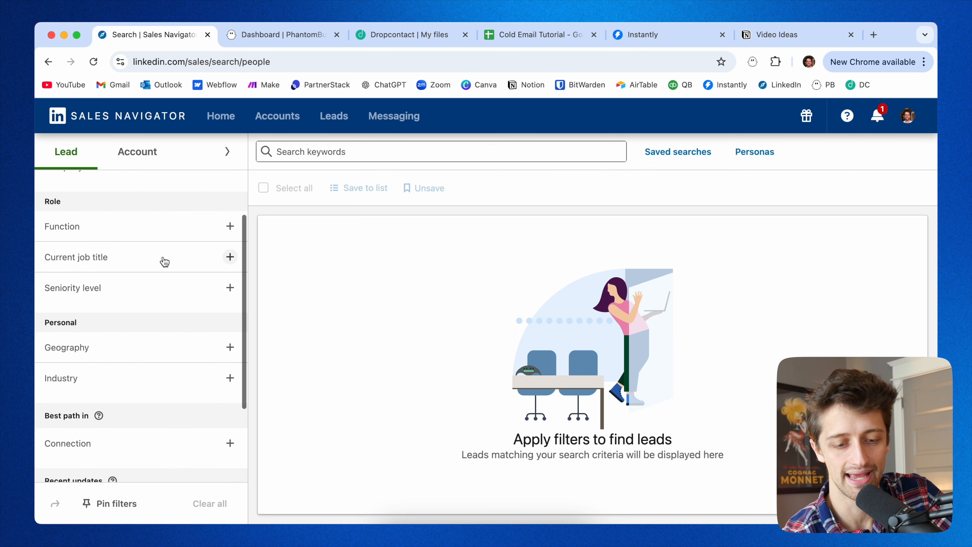
scroll(142, 350, down, 1)
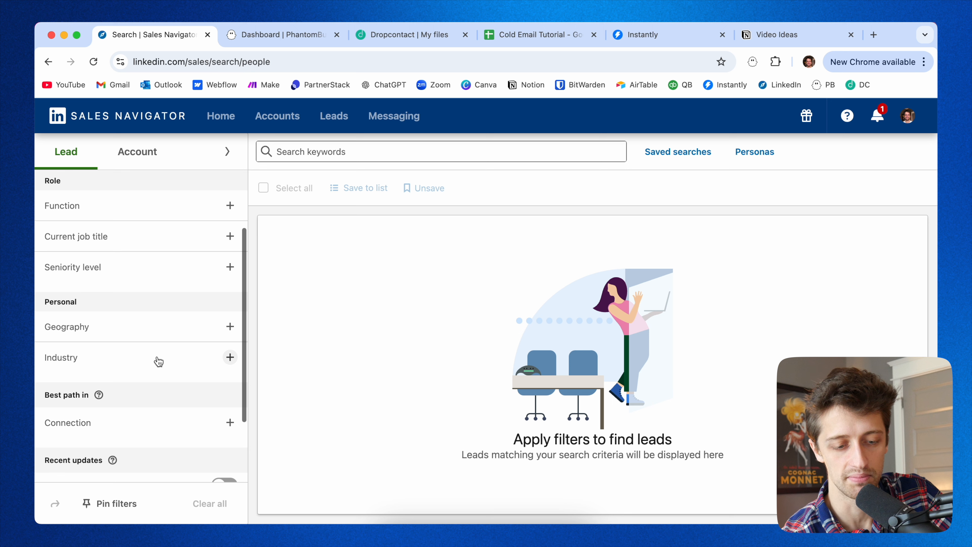
Add Dentists as an included industry filter.
click(158, 361)
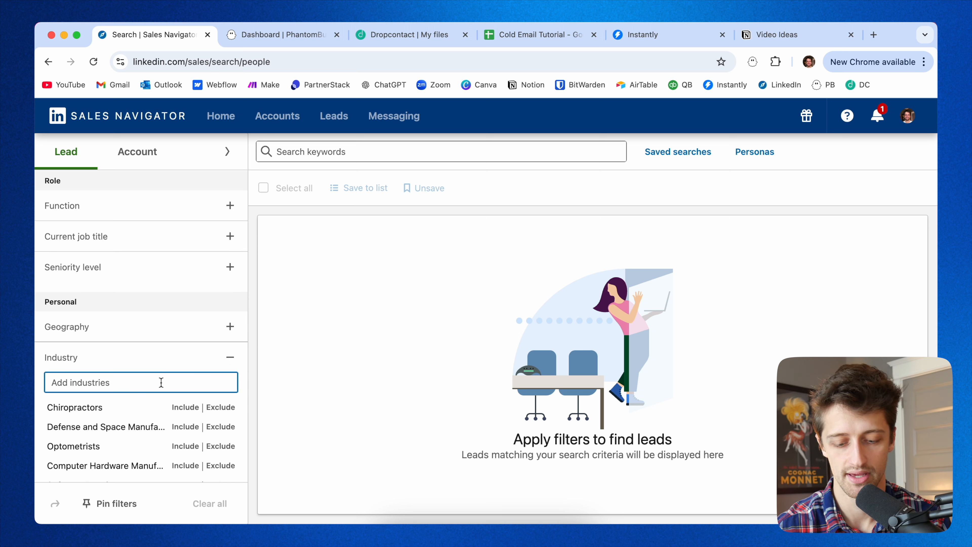
text(dent)
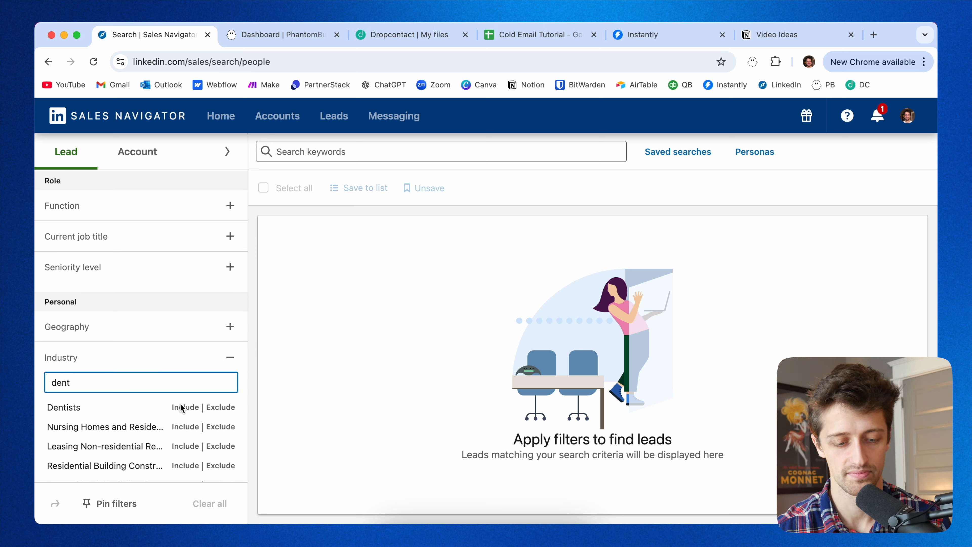
click(185, 407)
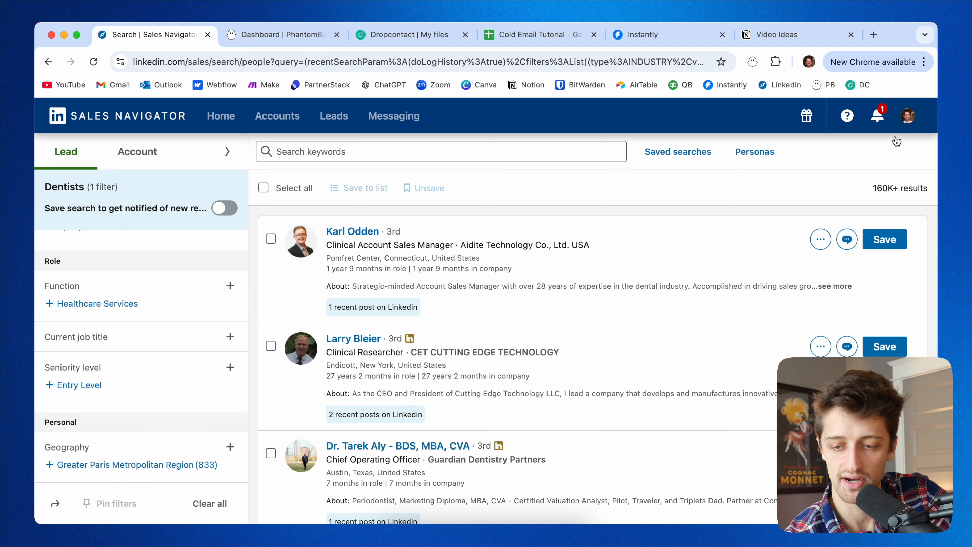
Examine the number of lead results for the current search.
drag(869, 189, 934, 188)
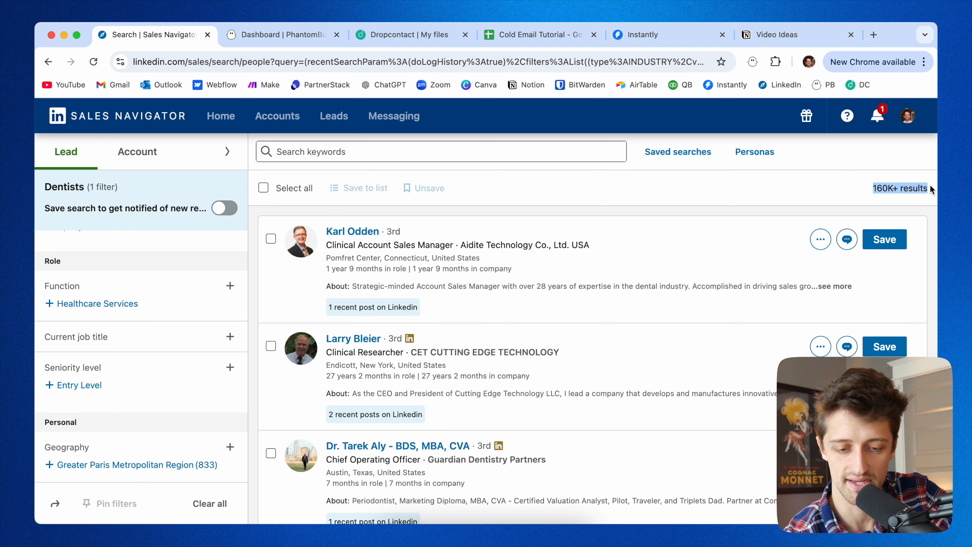
click(810, 189)
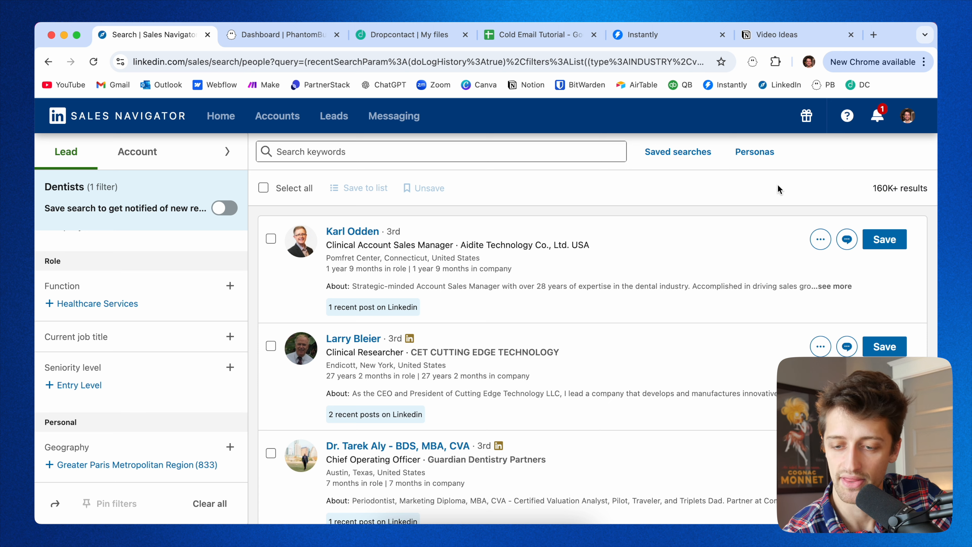
drag(872, 189, 928, 191)
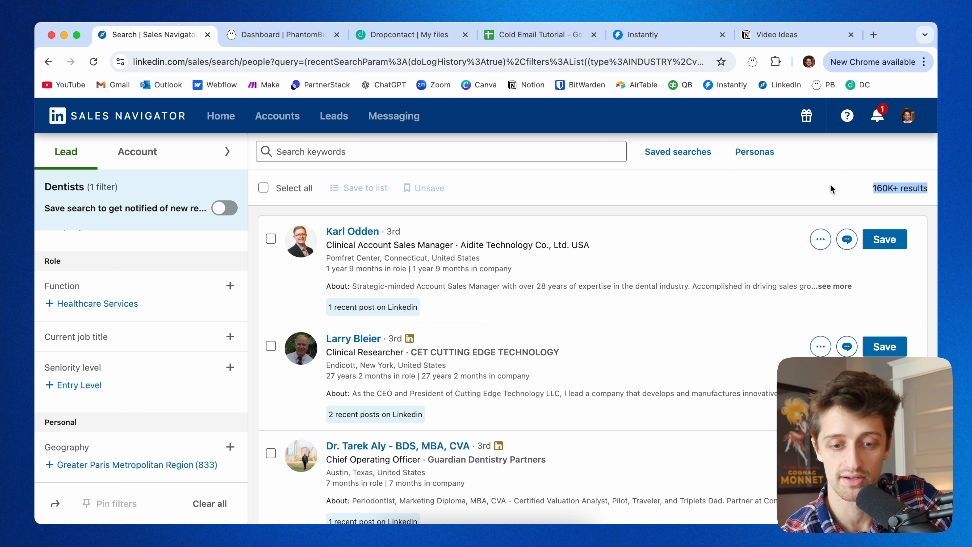
click(866, 187)
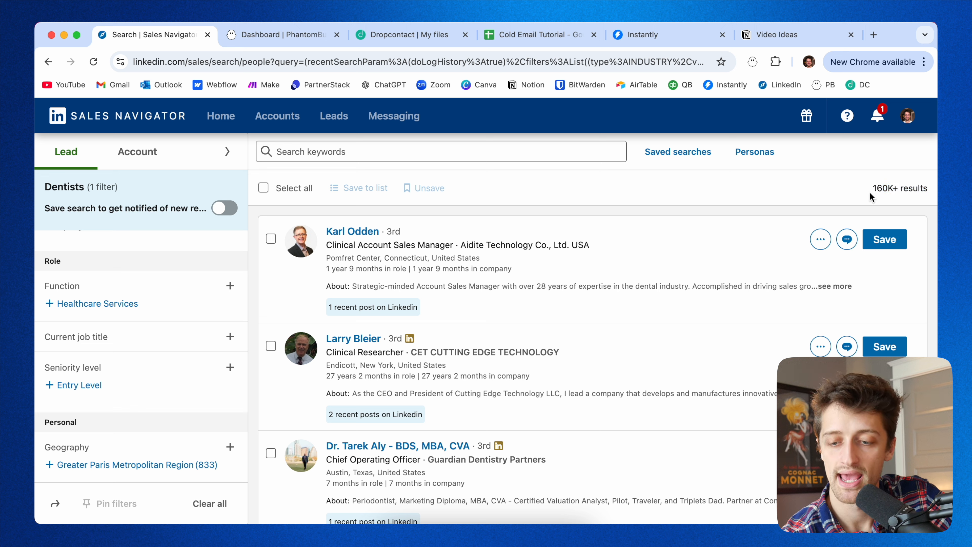
drag(872, 188, 927, 189)
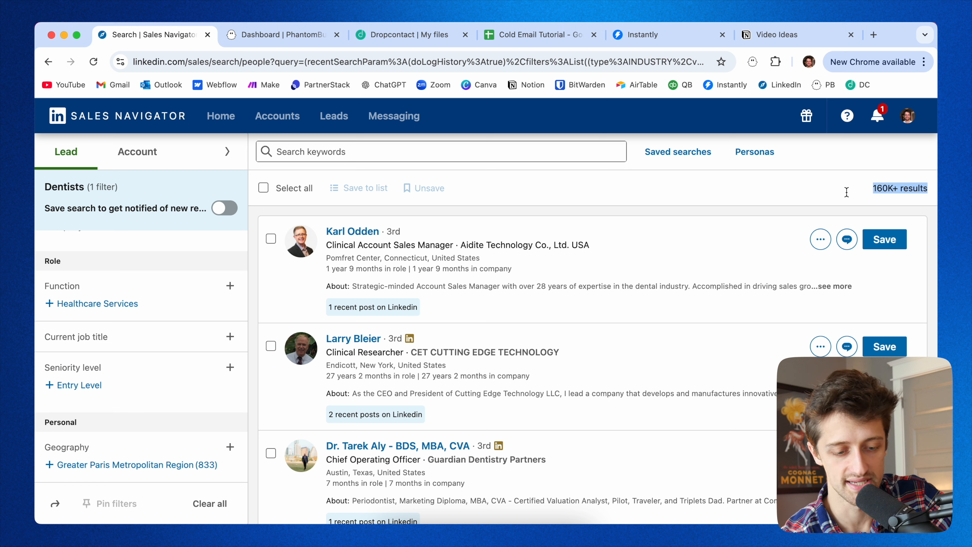
Add United States as an included geography filter.
scroll(98, 406, down, 2)
scroll(98, 405, down, 4)
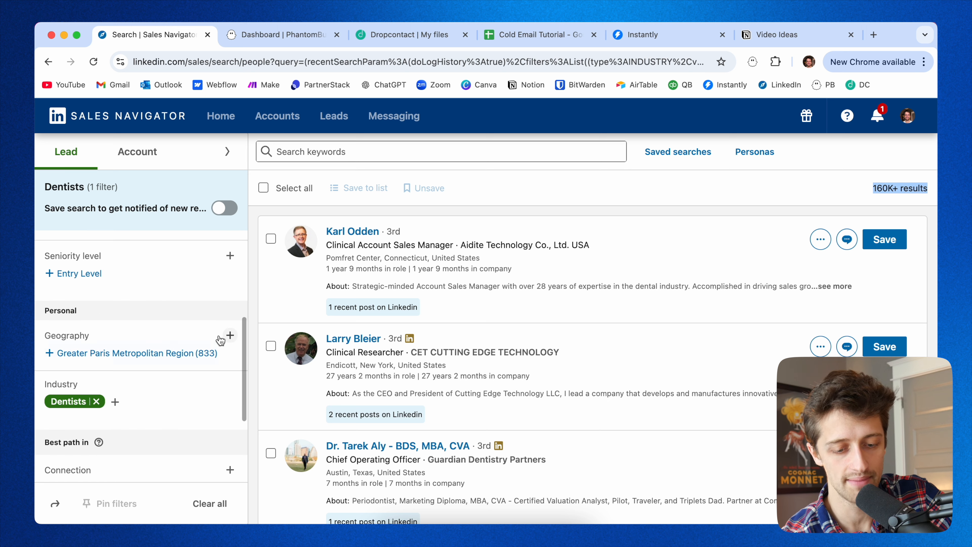
click(230, 278)
scroll(134, 418, down, 1)
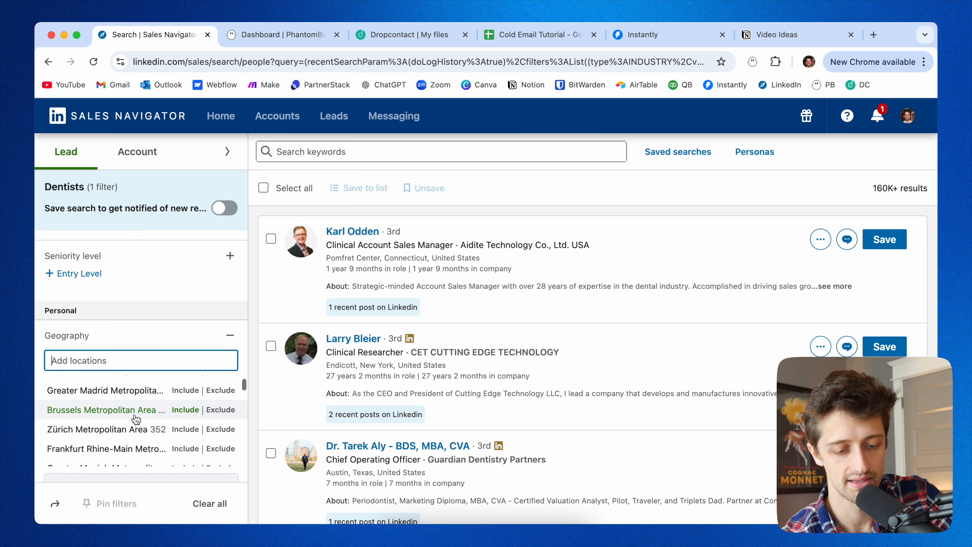
scroll(134, 418, up, 1)
text(united)
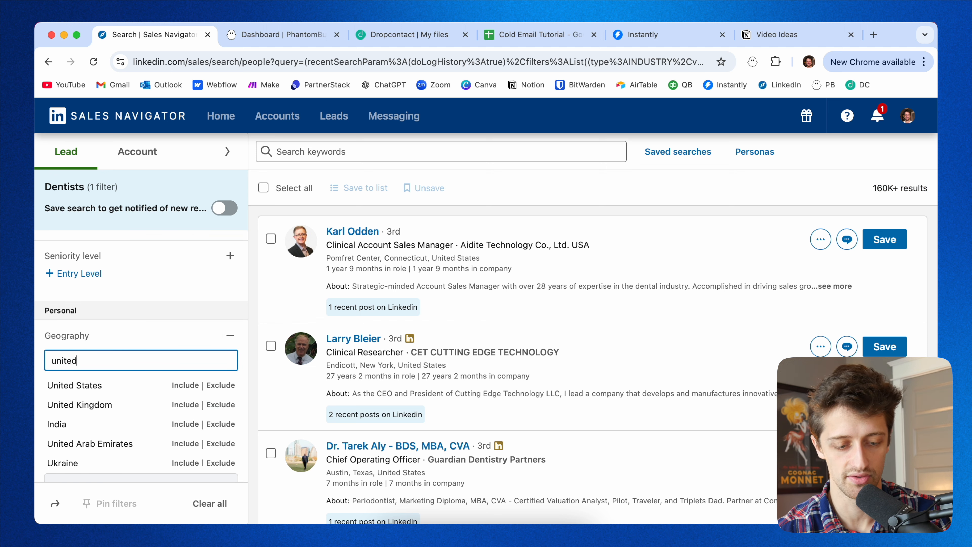
click(187, 384)
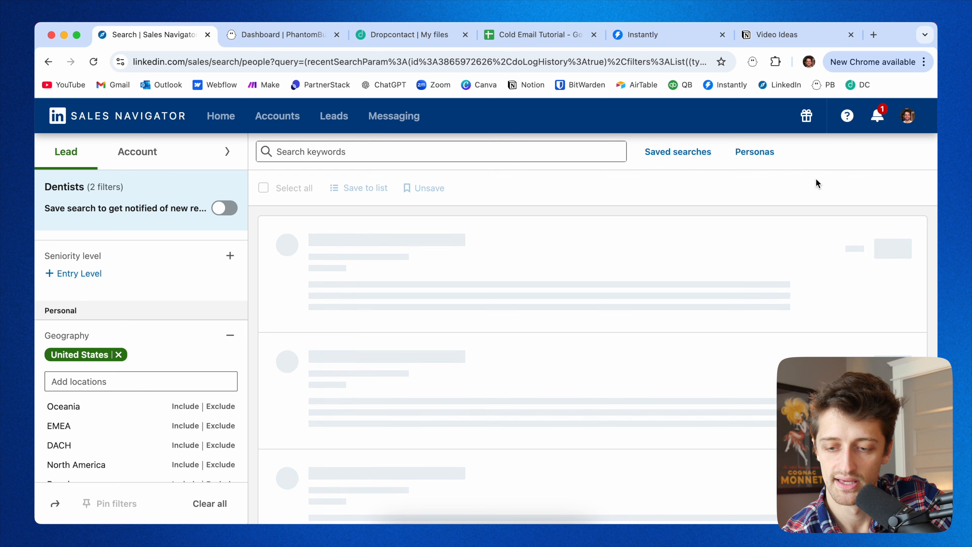
Include Founder as a current job title filter.
scroll(148, 427, down, 5)
scroll(152, 325, up, 10)
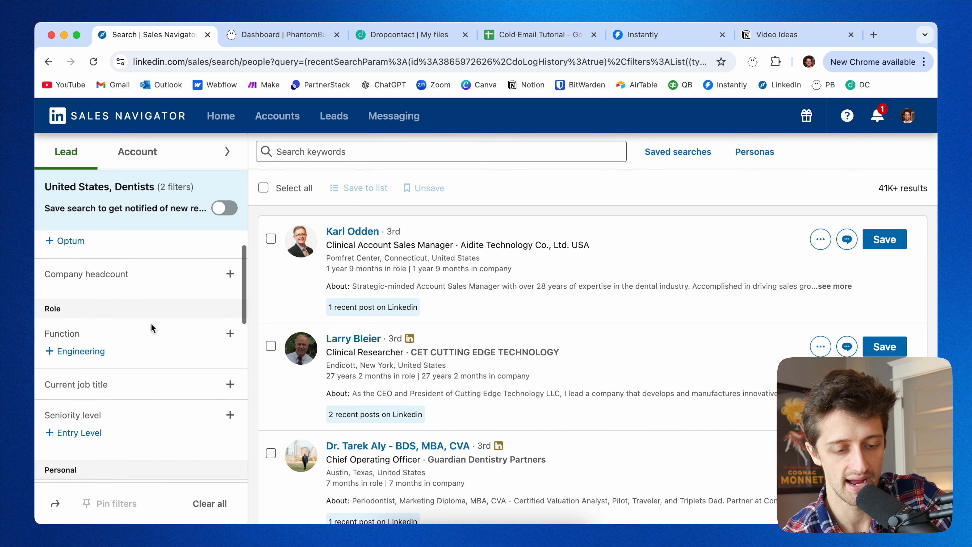
scroll(152, 325, down, 3)
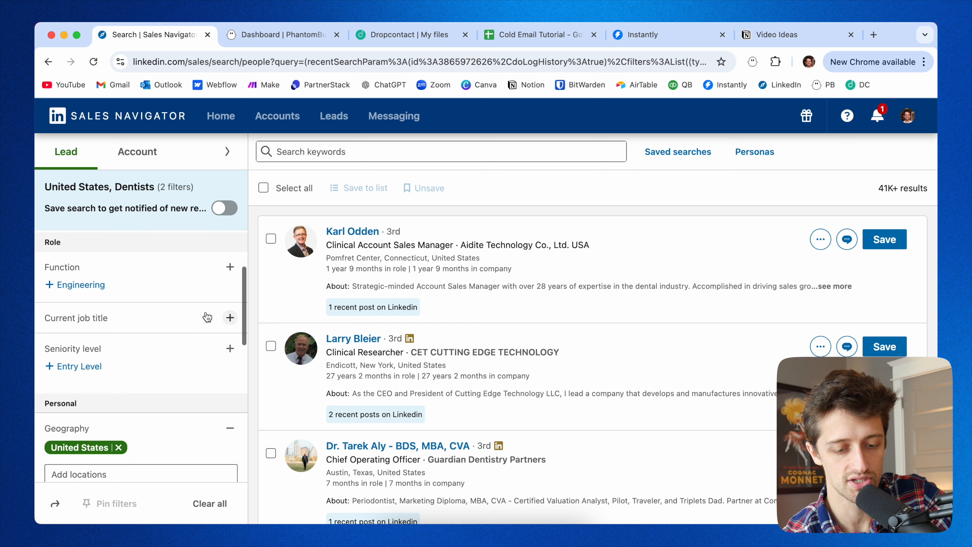
click(229, 317)
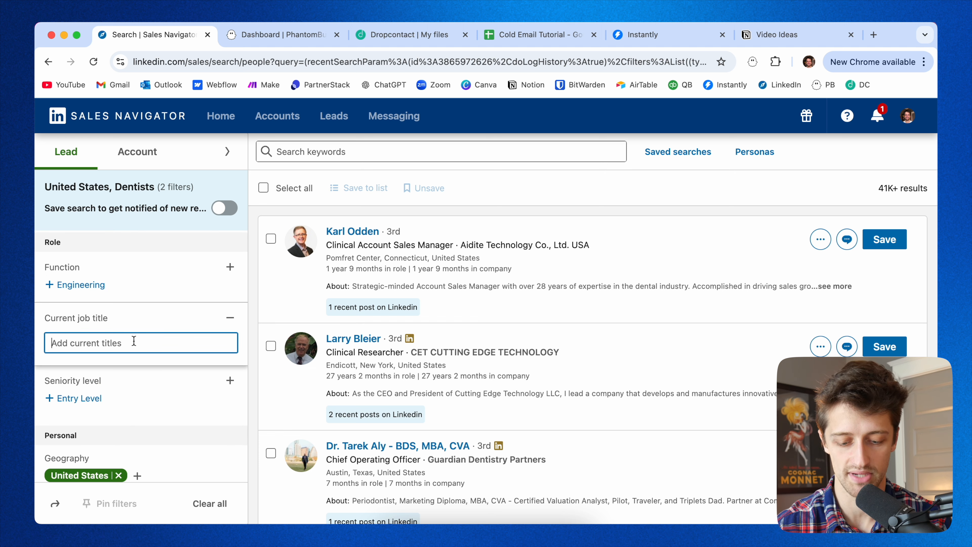
text(founder)
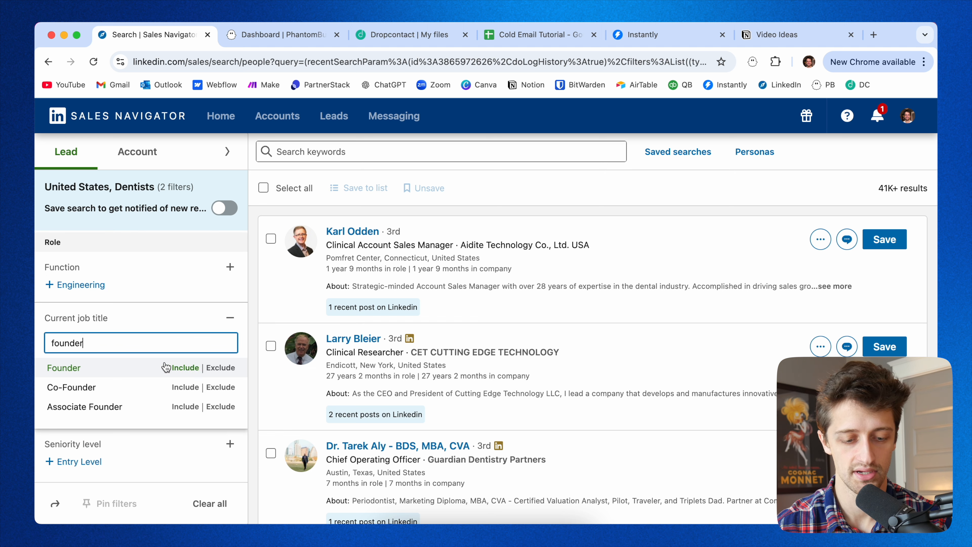
click(157, 368)
Add Co-Founder and Owner as included current job titles.
click(135, 363)
text(co)
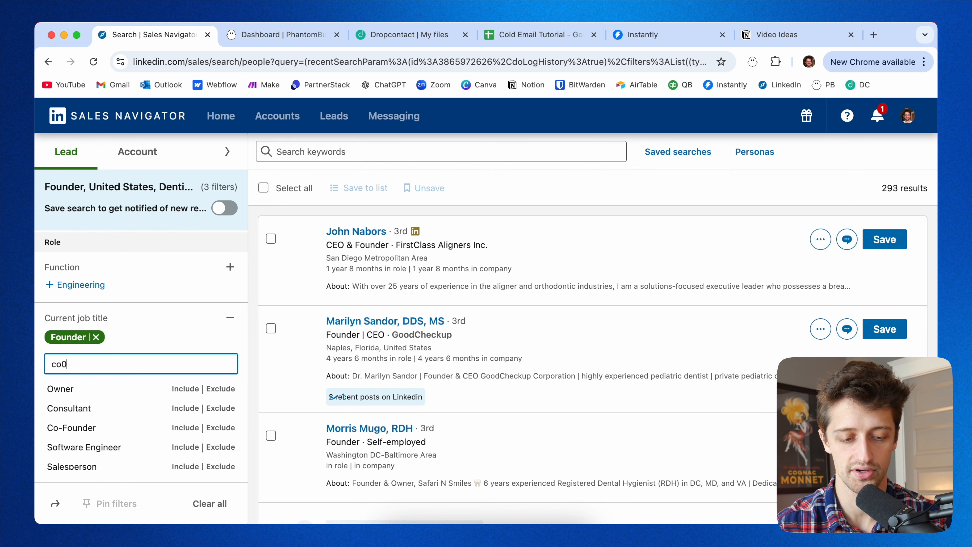
text(-founder)
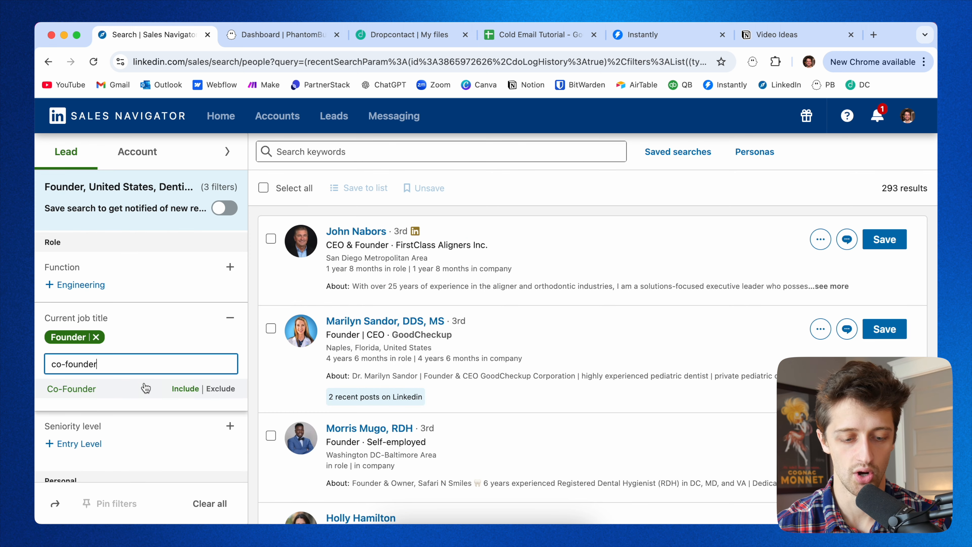
click(176, 388)
click(128, 362)
text(owner)
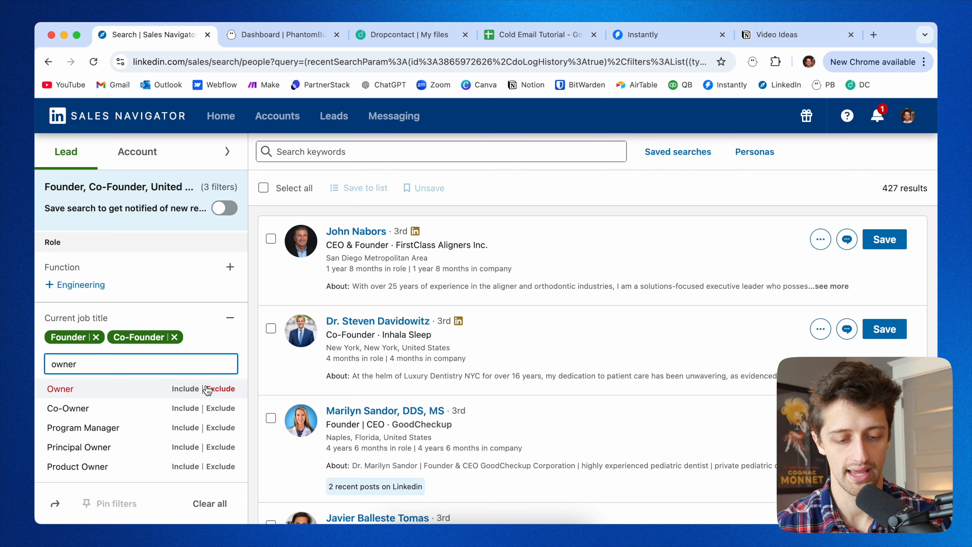
click(185, 389)
Add Co-Owner and Director as included current job titles.
click(141, 376)
text(co-owner)
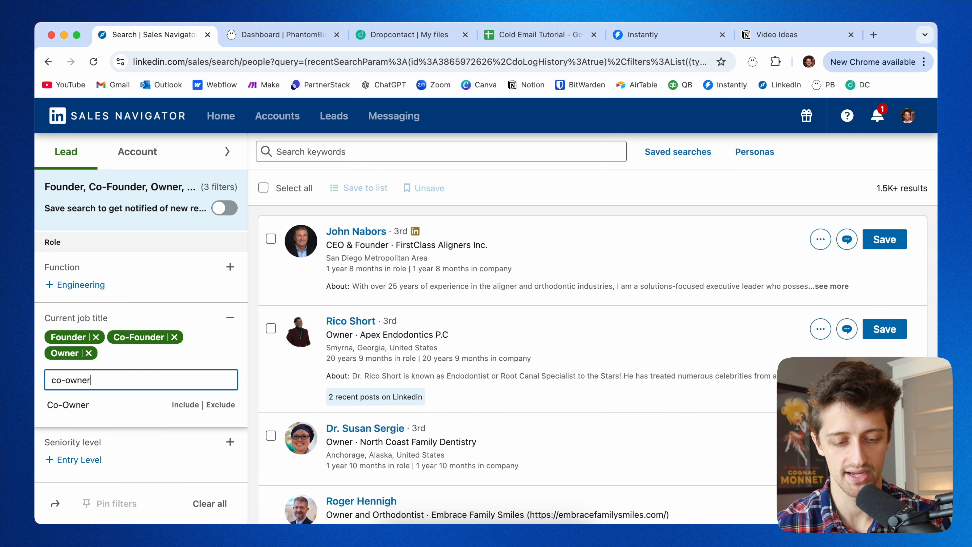
click(185, 405)
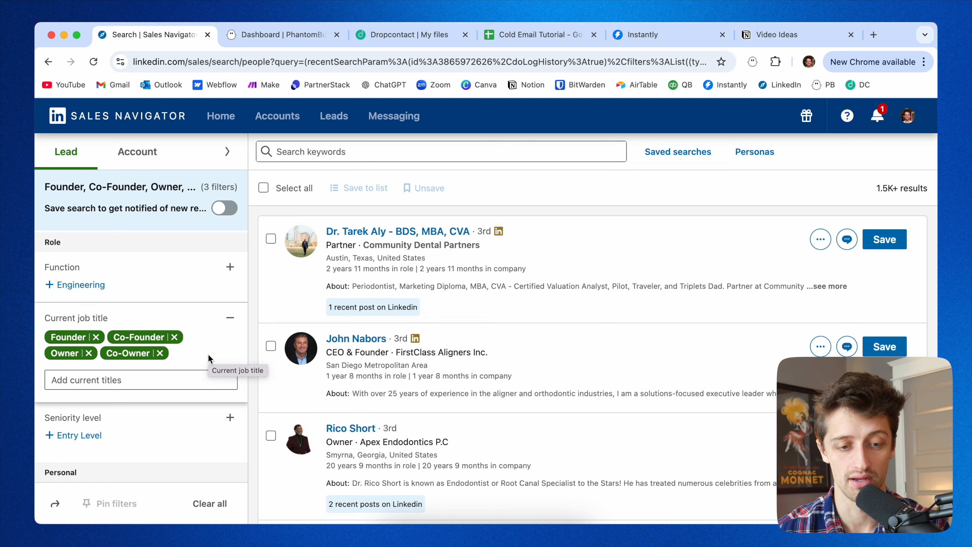
click(151, 377)
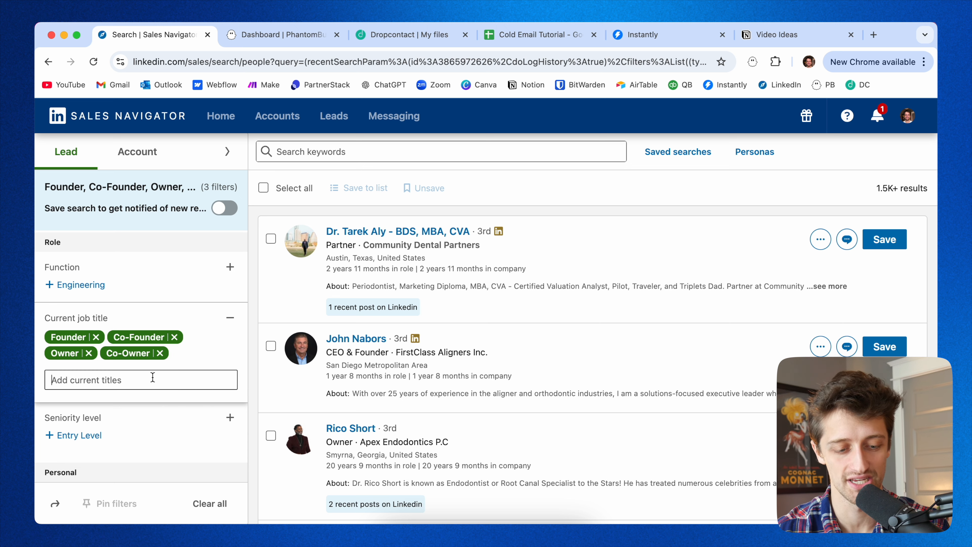
text(Director)
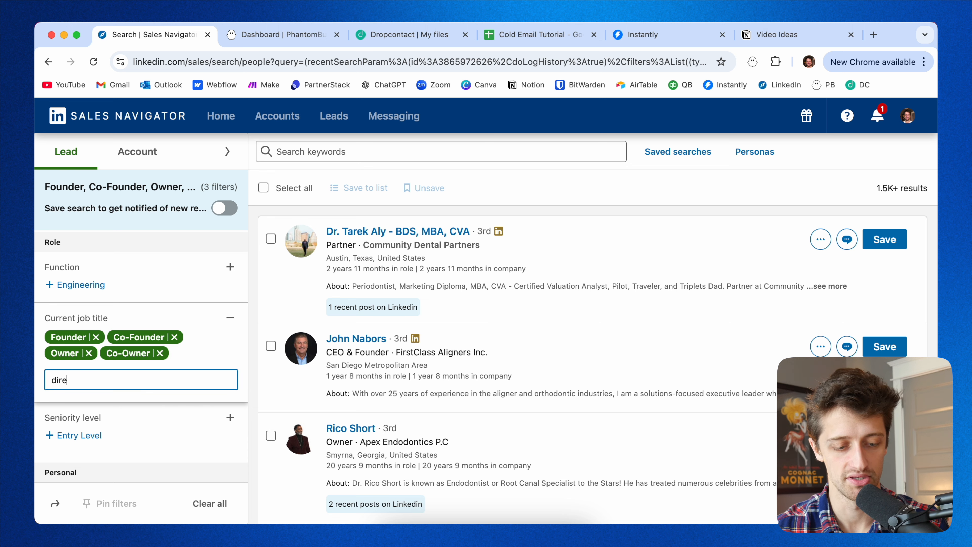
click(168, 404)
Add Managing Director as an included current job title and check the updated result count.
click(150, 380)
text(managing director)
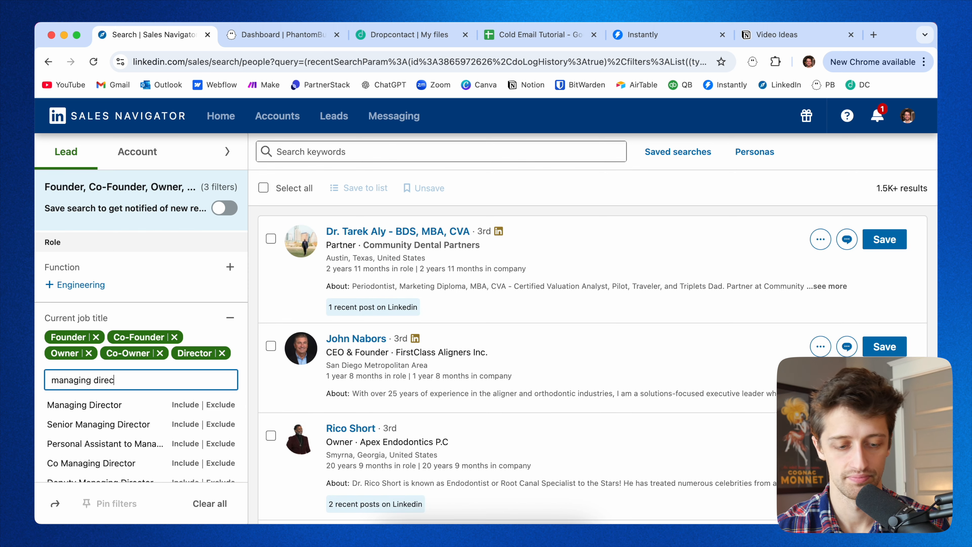
click(174, 405)
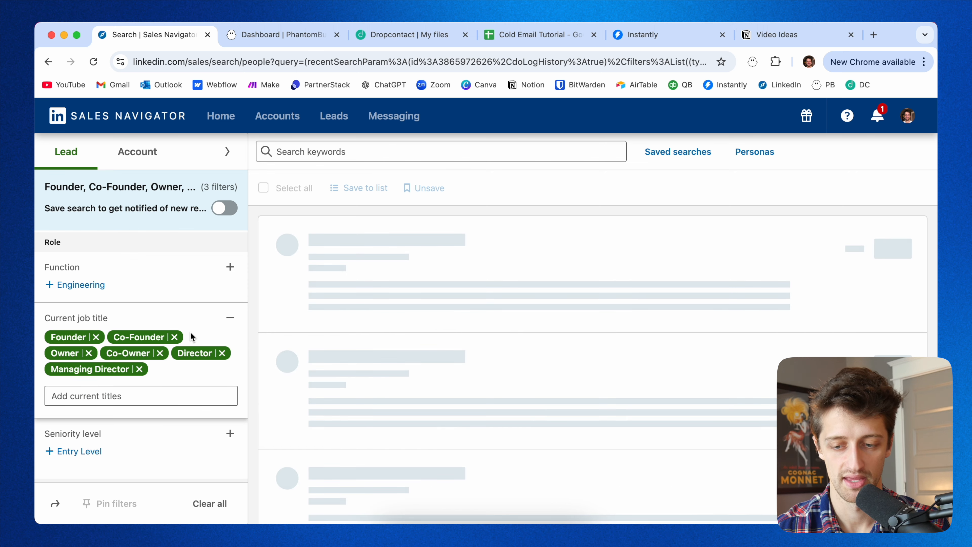
scroll(162, 392, down, 4)
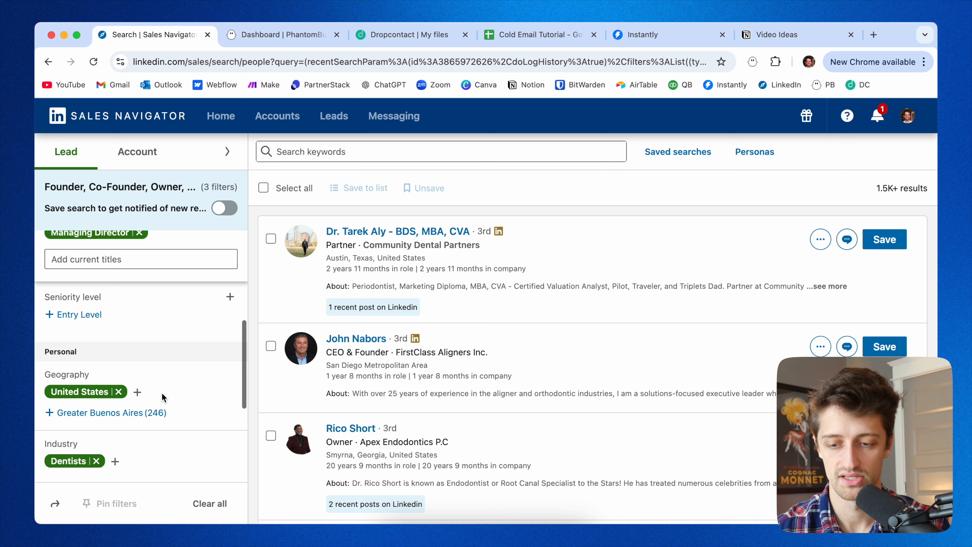
drag(877, 188, 929, 189)
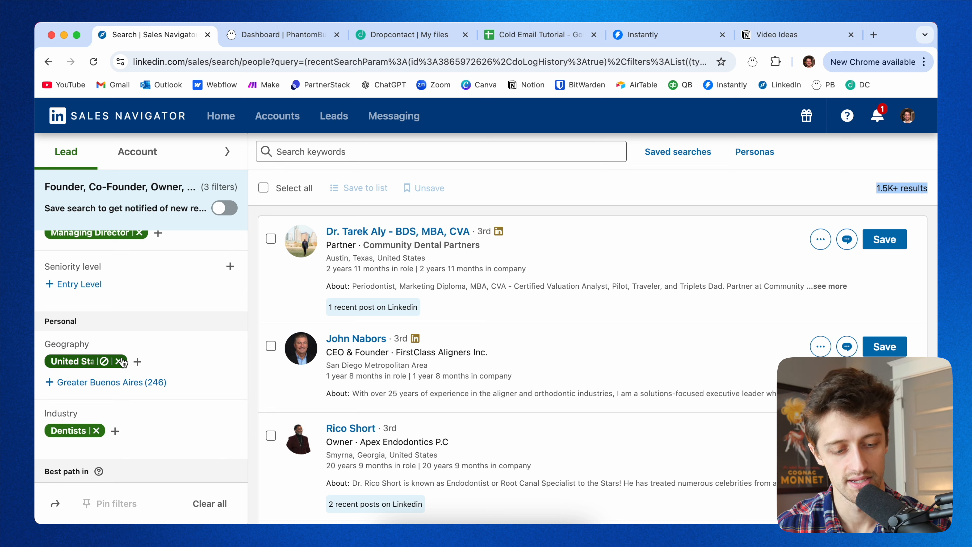
Add Veterinary Services as an included industry alongside Dentists.
scroll(111, 421, down, 1)
click(115, 406)
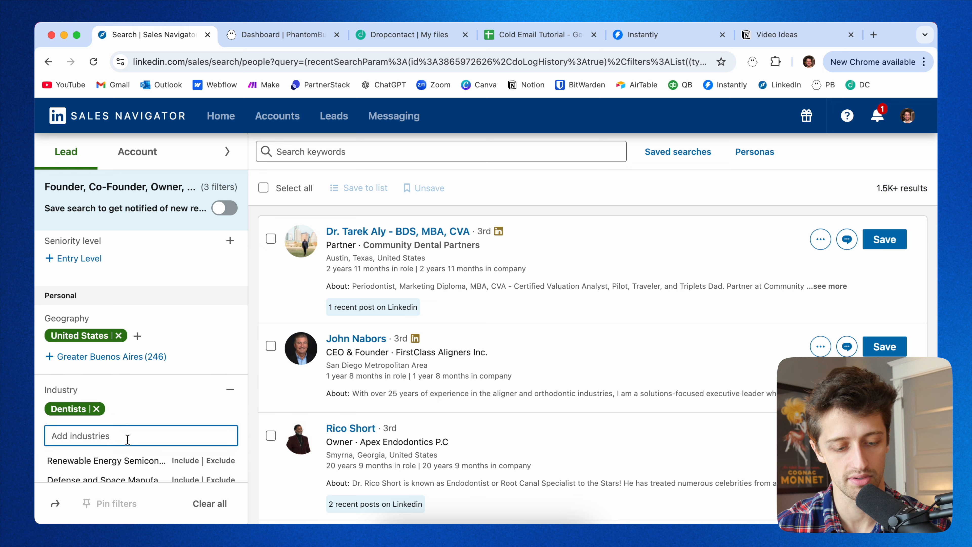
scroll(127, 429, down, 1)
text(vet)
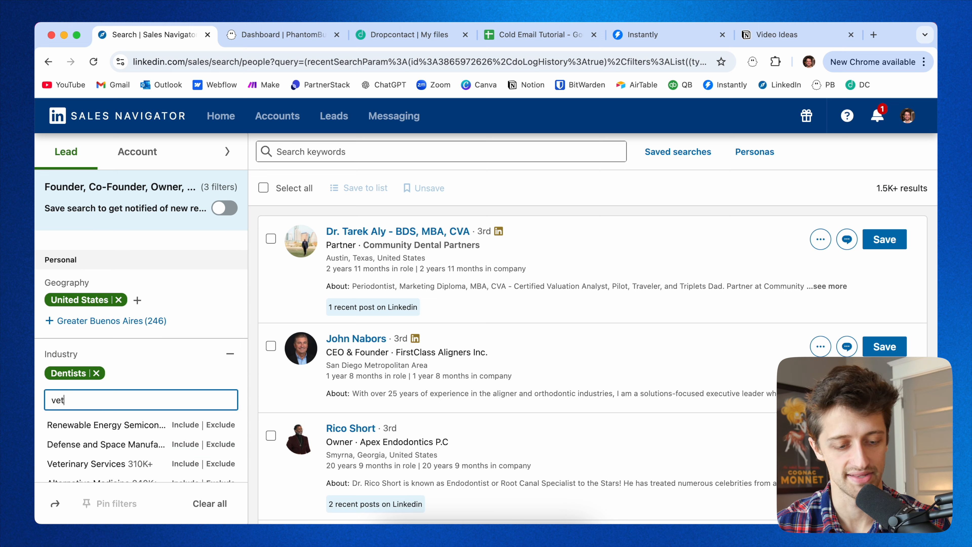
click(185, 424)
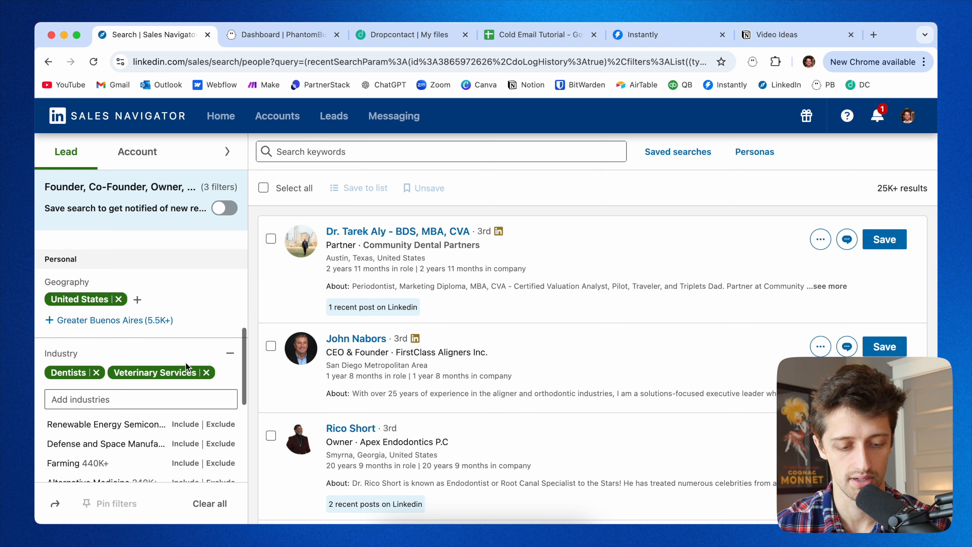
Filter the company headcount to Self-employed.
scroll(185, 360, down, 5)
scroll(173, 328, up, 2)
scroll(170, 334, up, 1)
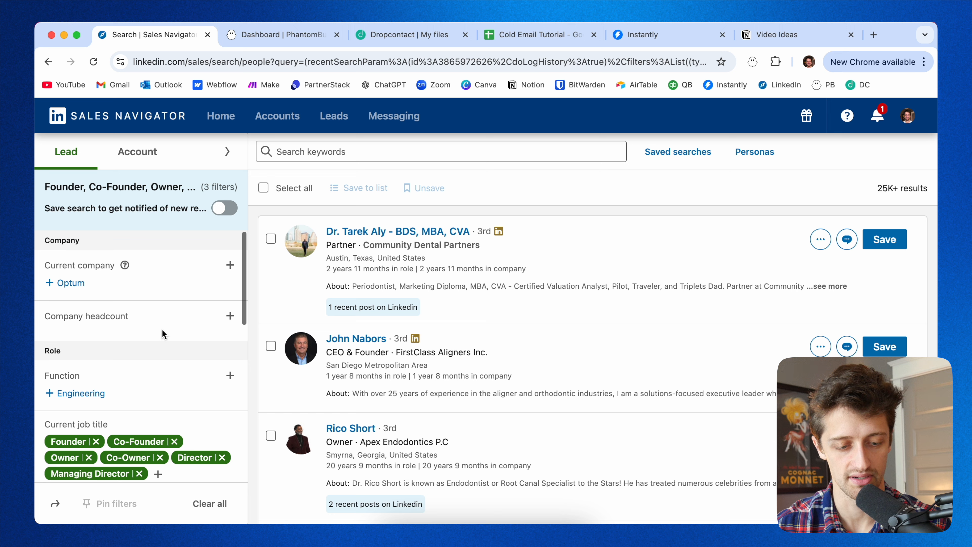
click(230, 316)
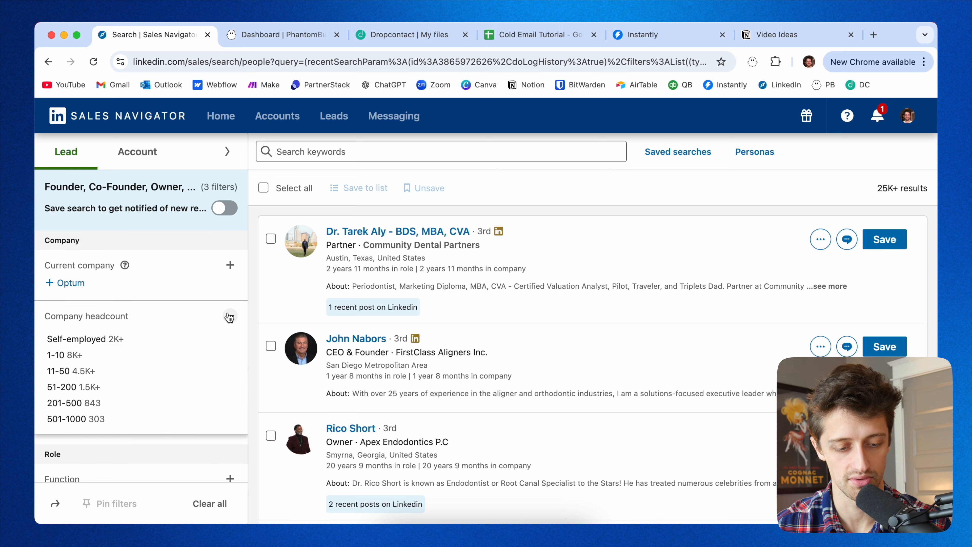
click(88, 343)
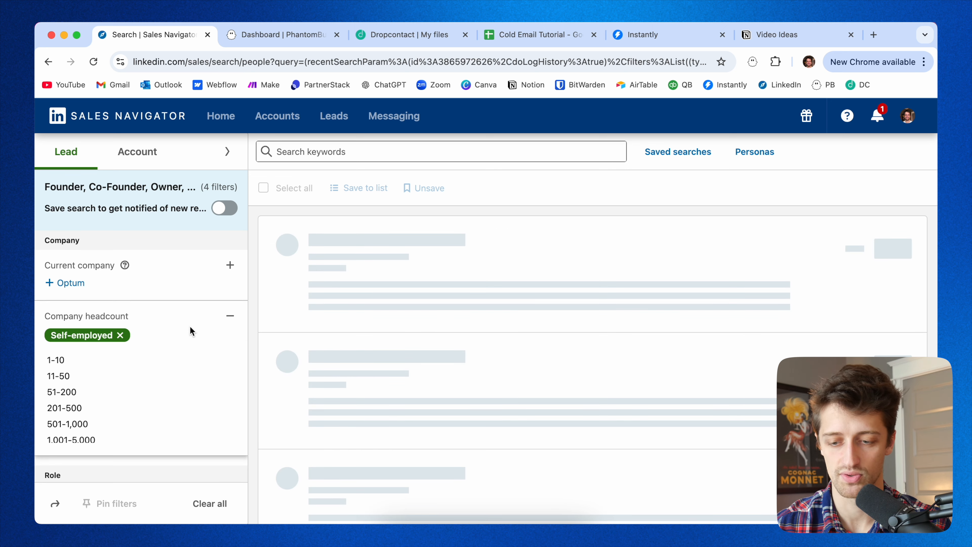
click(876, 194)
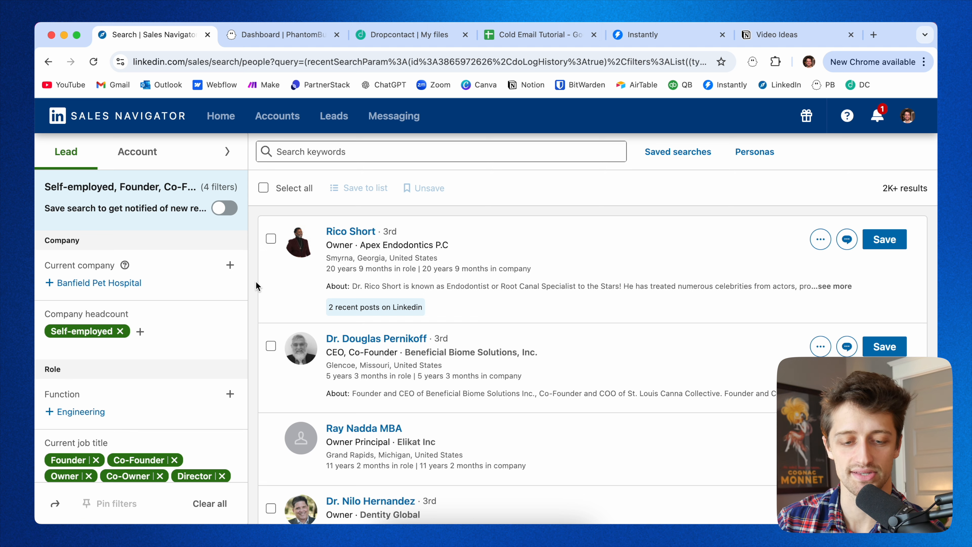
scroll(453, 339, down, 10)
scroll(453, 339, up, 10)
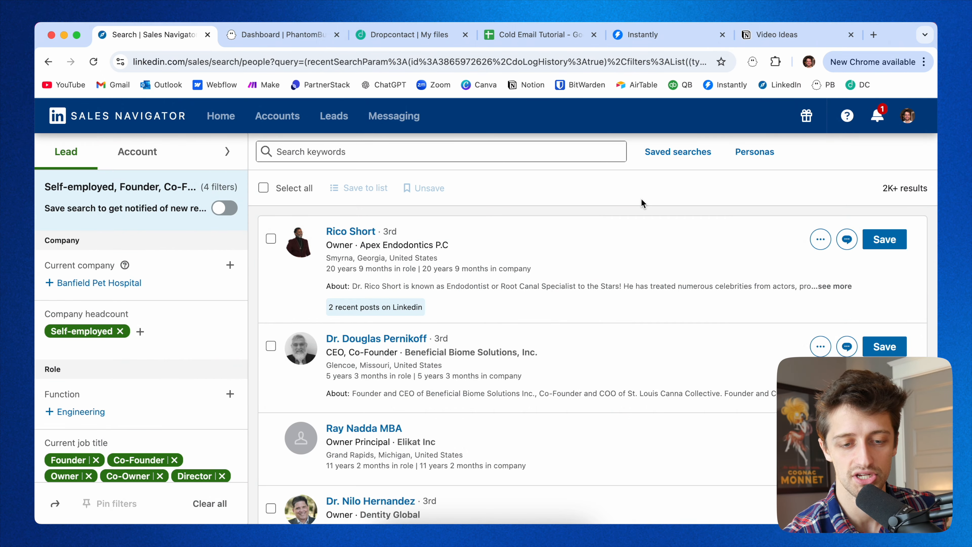
In PhantomBuster, search the phantom store for export and start using the Sales Navigator Search Export phantom.
click(283, 34)
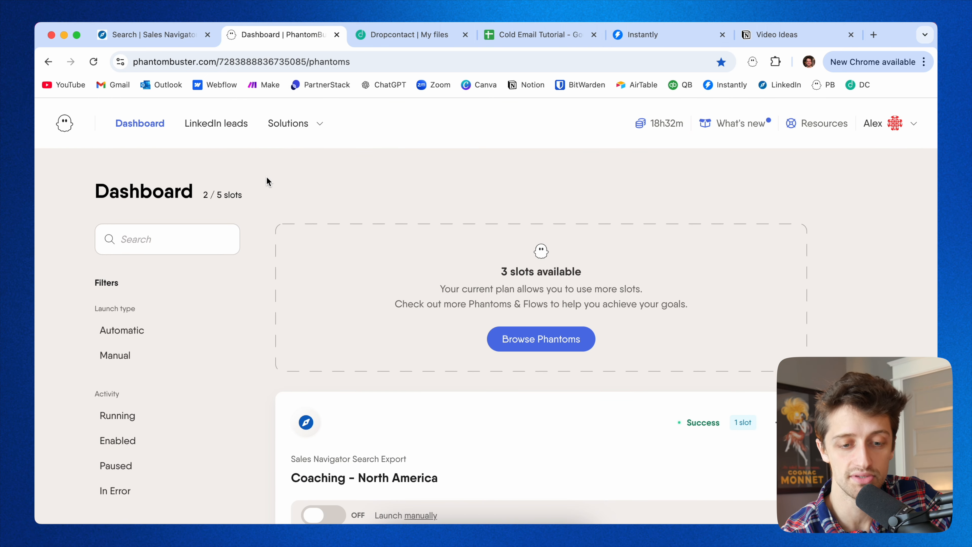
click(156, 42)
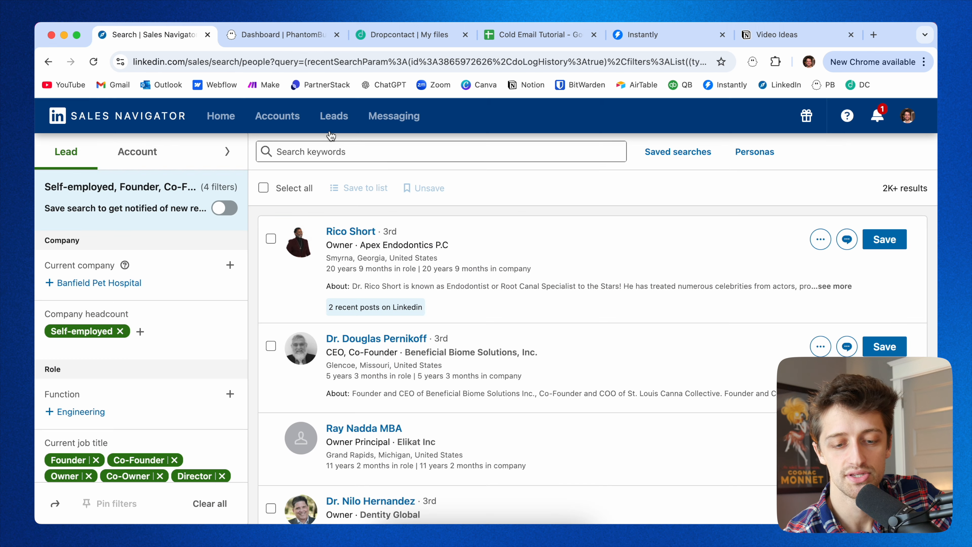
click(280, 59)
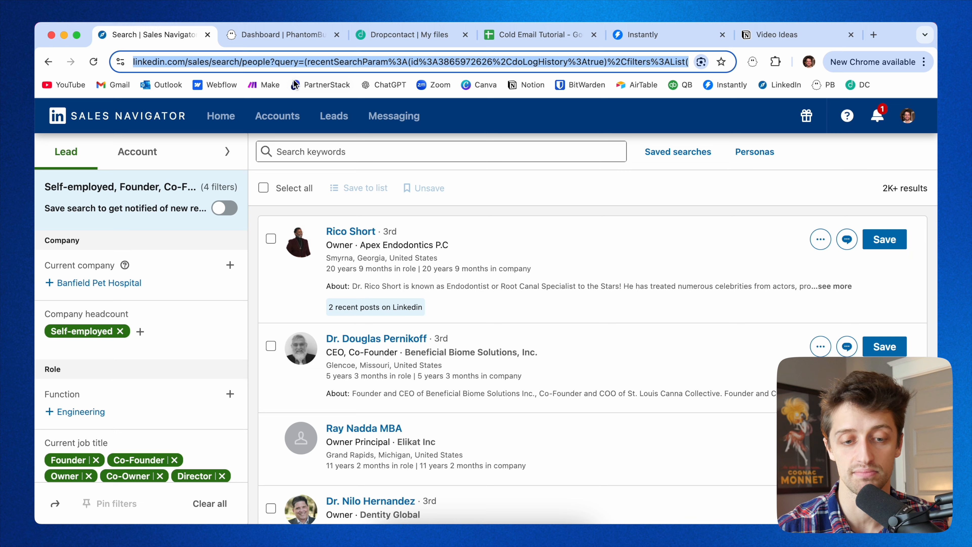
click(279, 34)
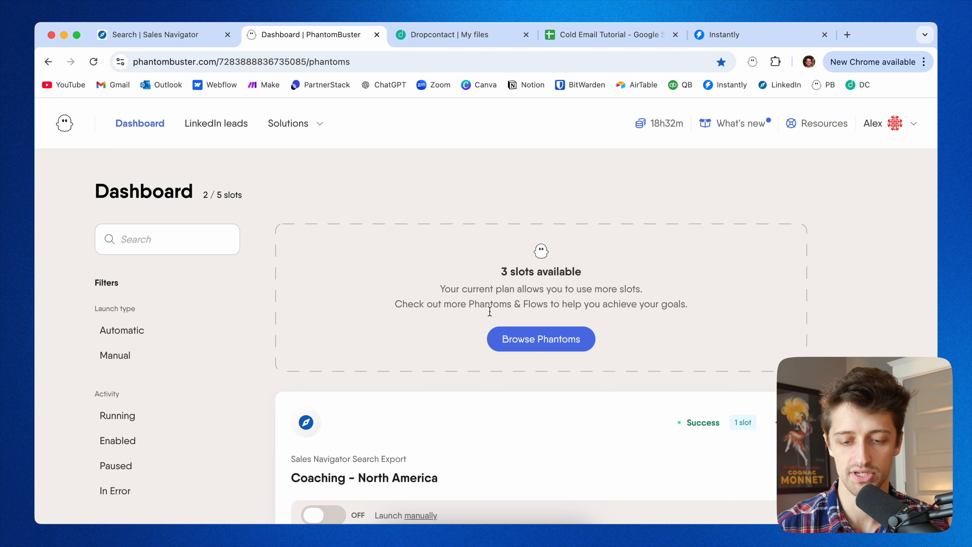
click(540, 339)
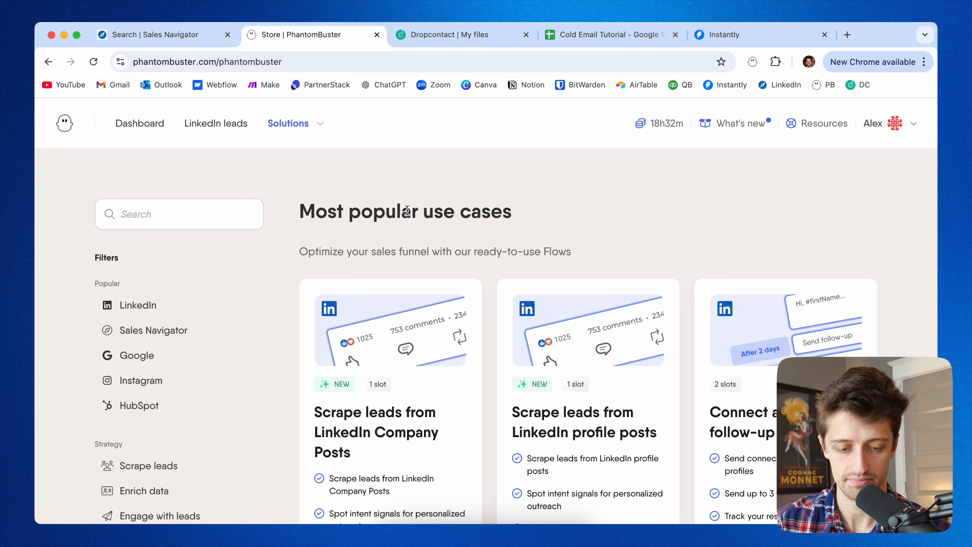
click(206, 216)
text(expo)
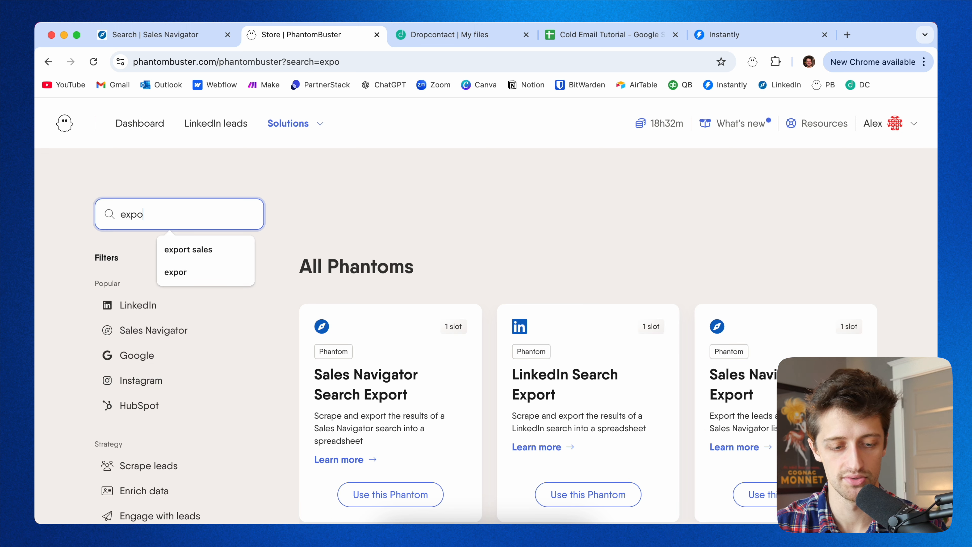
text(rt)
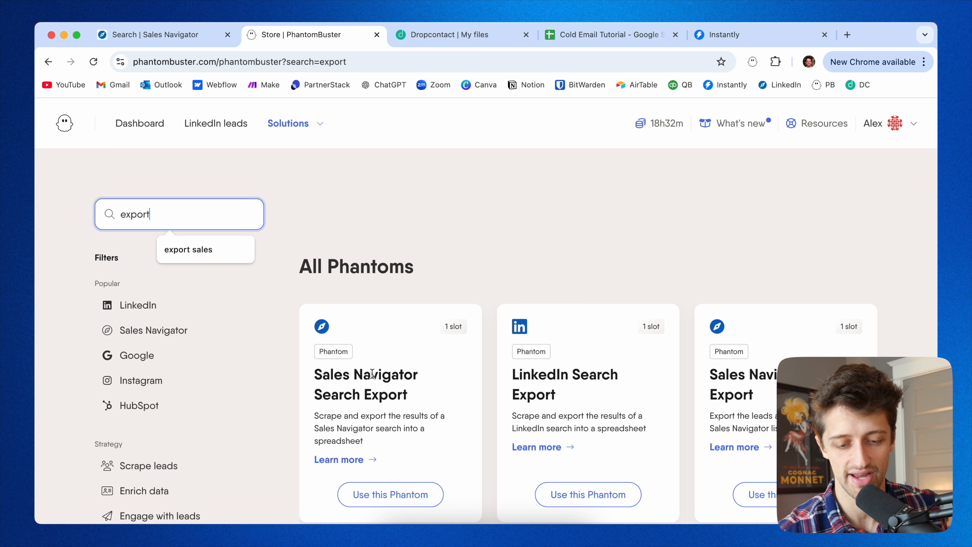
scroll(373, 374, down, 3)
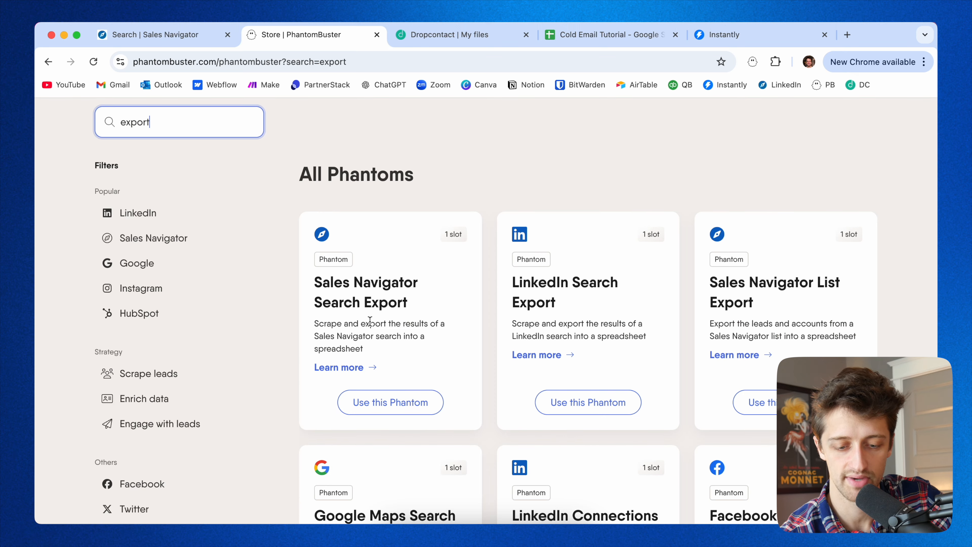
click(391, 402)
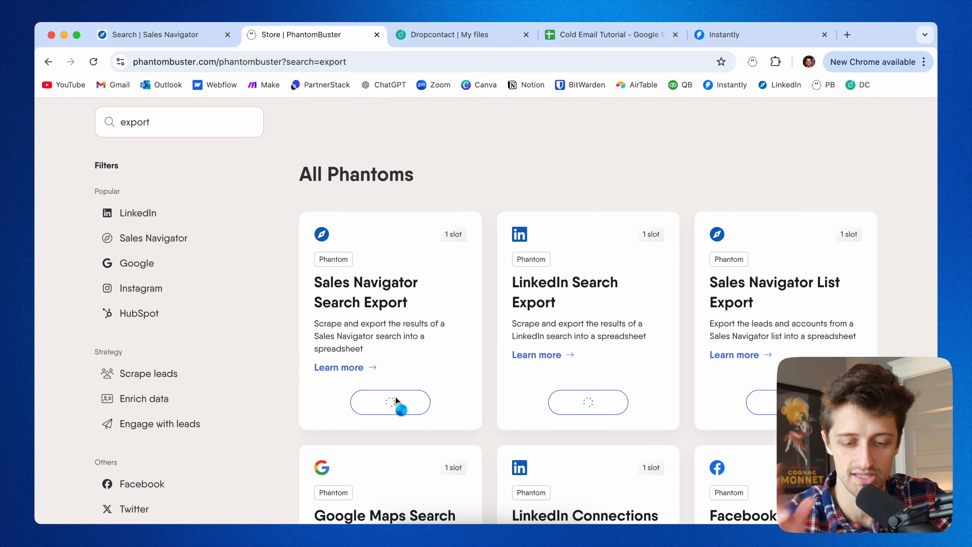
click(396, 396)
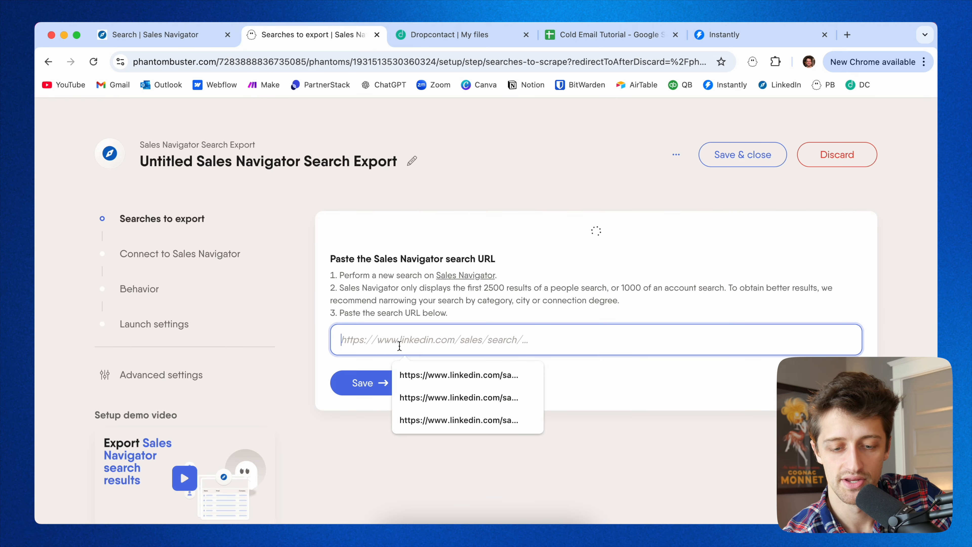
Copy the Sales Navigator search URL into the phantom's search URL field and save that step.
click(517, 218)
scroll(522, 235, down, 2)
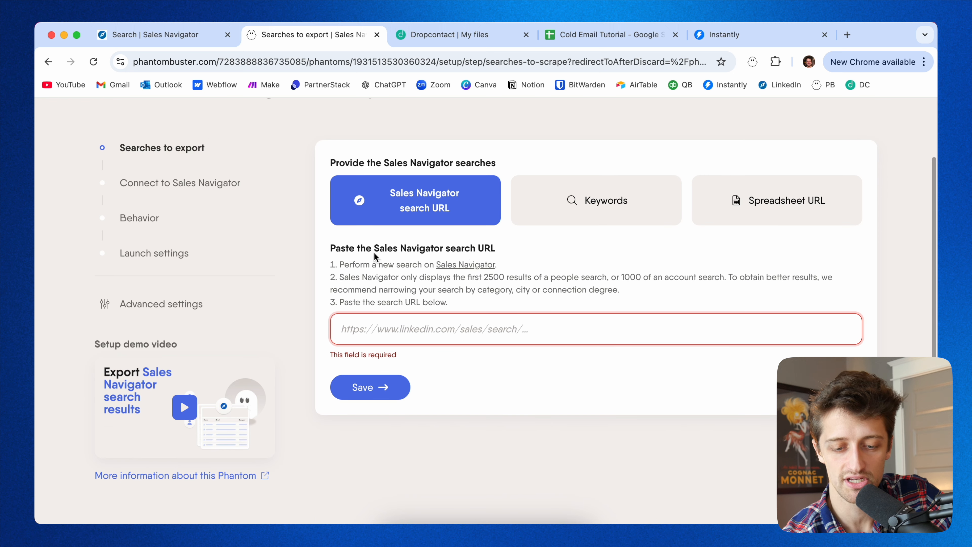
drag(505, 252, 366, 252)
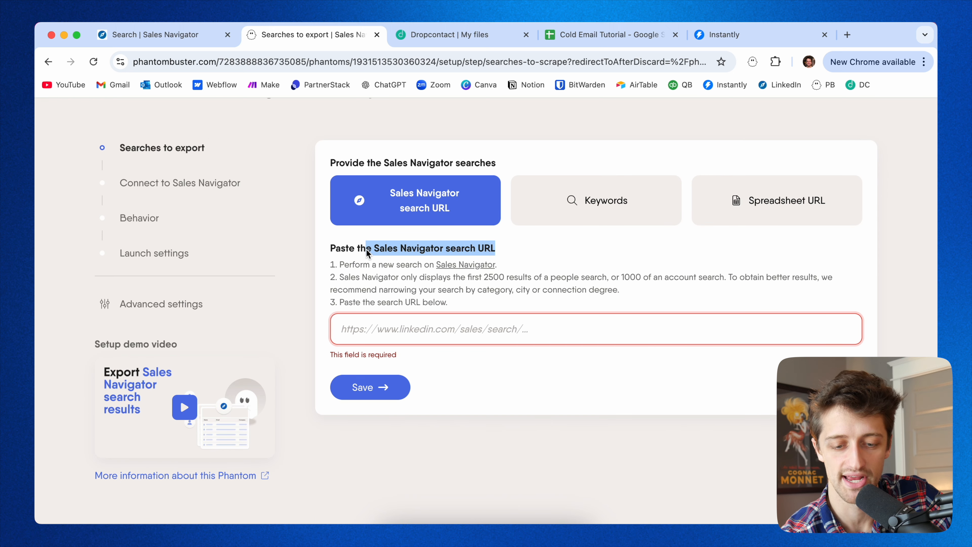
click(172, 34)
click(279, 64)
click(259, 61)
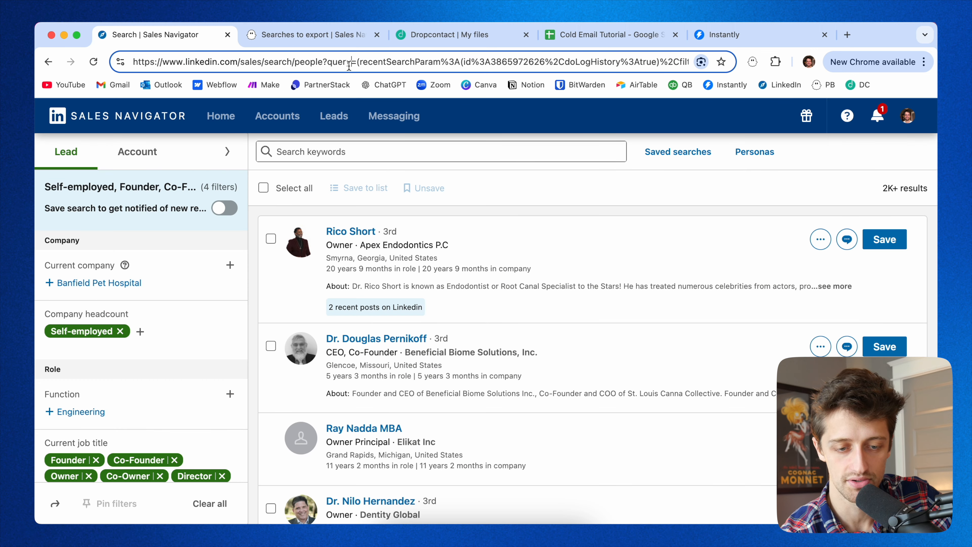
key(super+a)
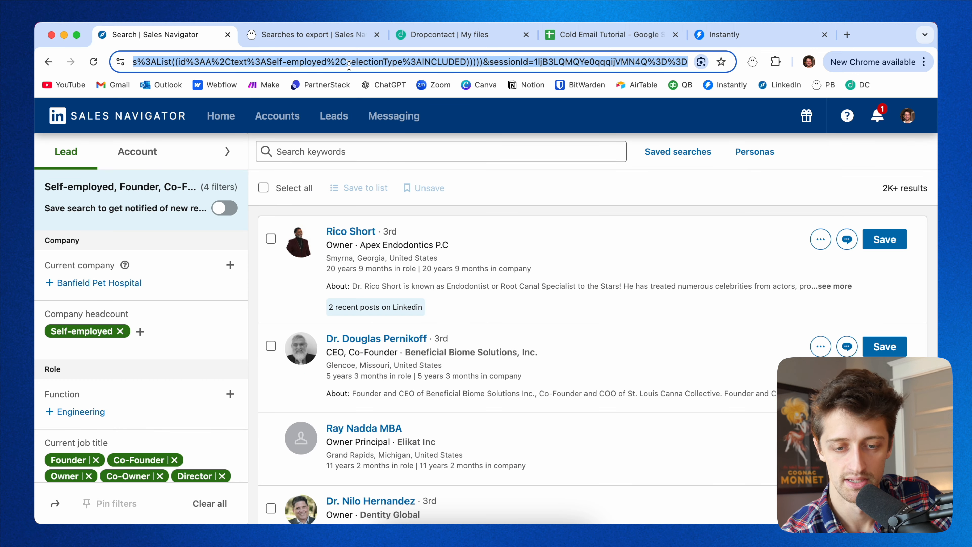
click(306, 34)
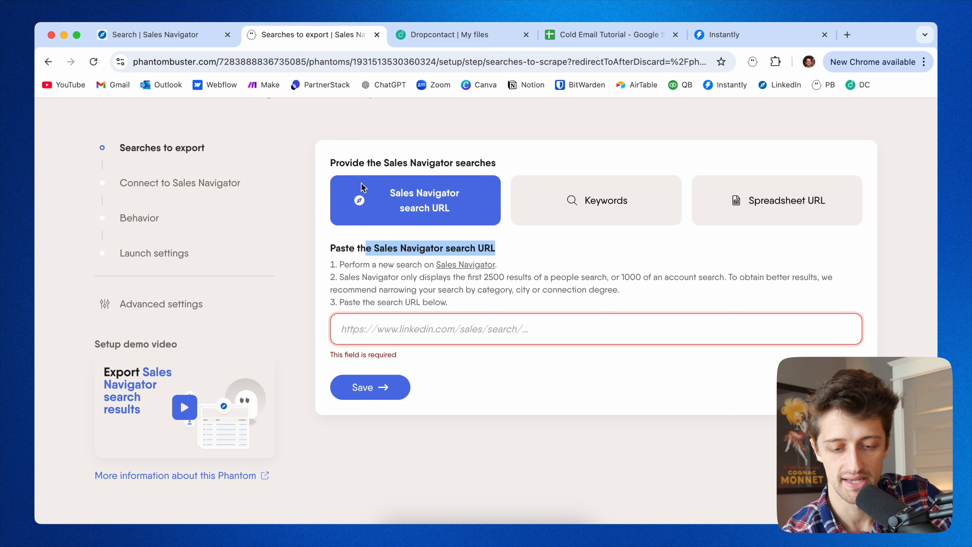
click(400, 330)
key(super+v)
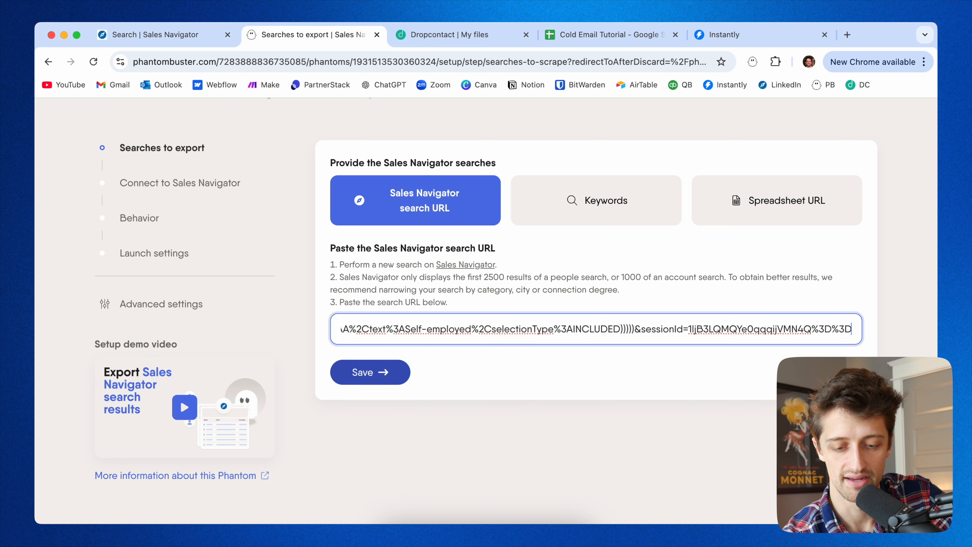
click(372, 372)
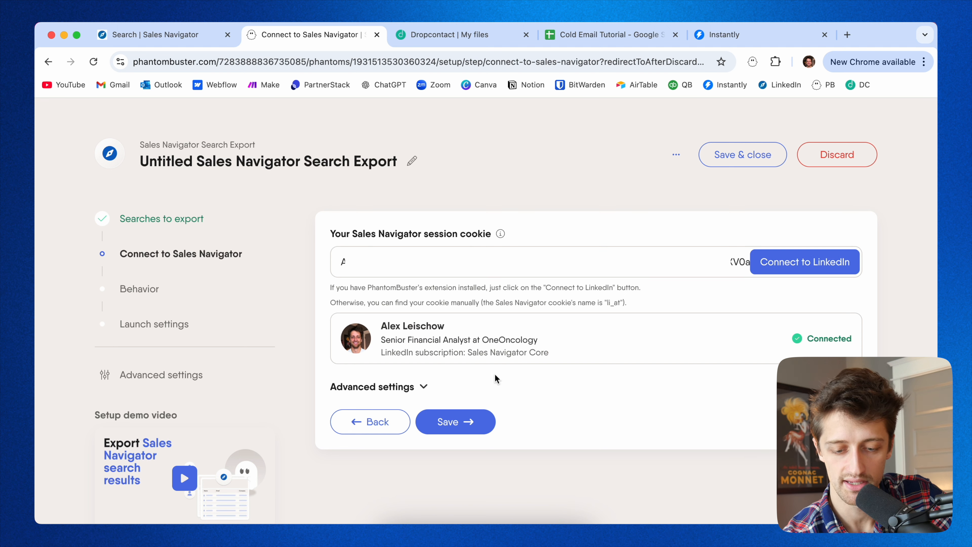
Save the Sales Navigator connection step and inspect the results-per-search-URL and results-per-launch limits.
click(467, 423)
scroll(517, 344, down, 3)
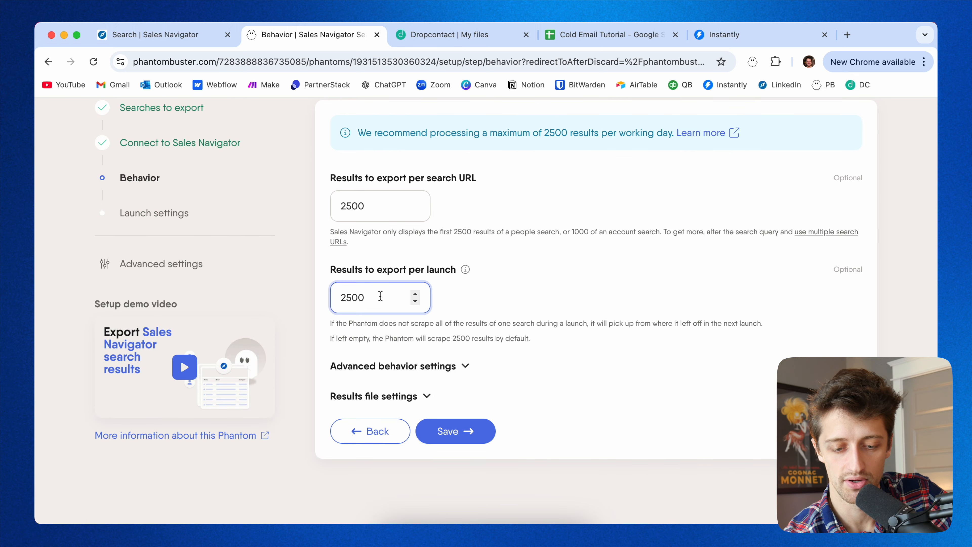
drag(380, 296, 331, 295)
drag(379, 206, 328, 208)
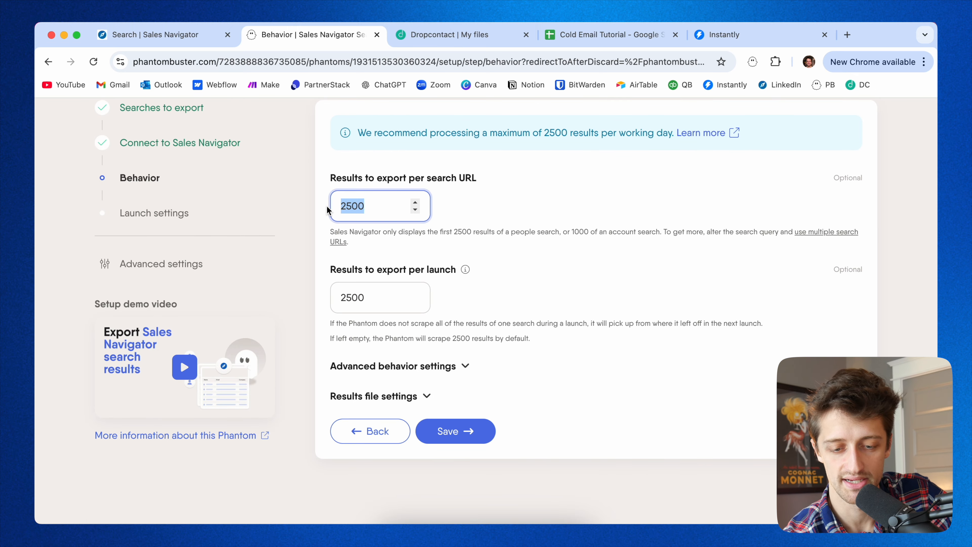
click(466, 250)
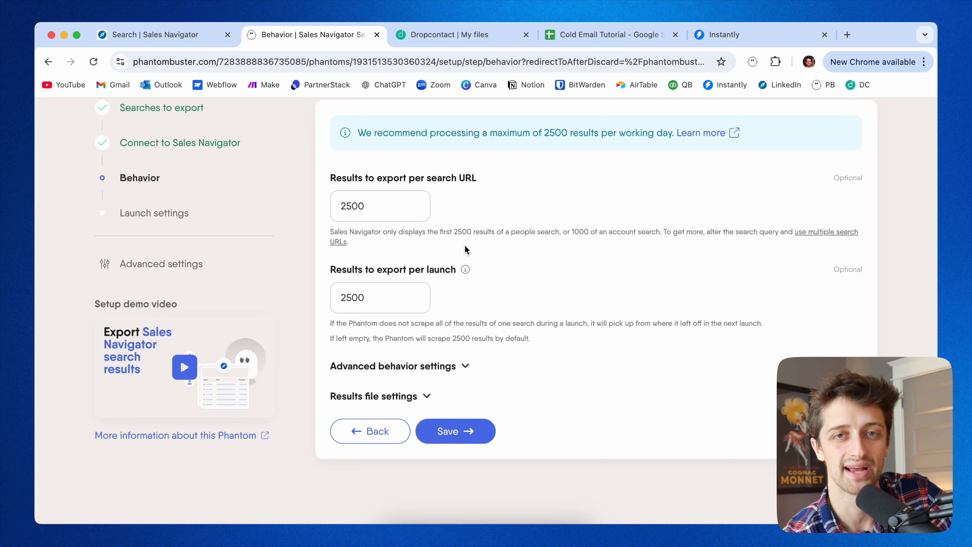
click(379, 213)
drag(366, 209, 334, 209)
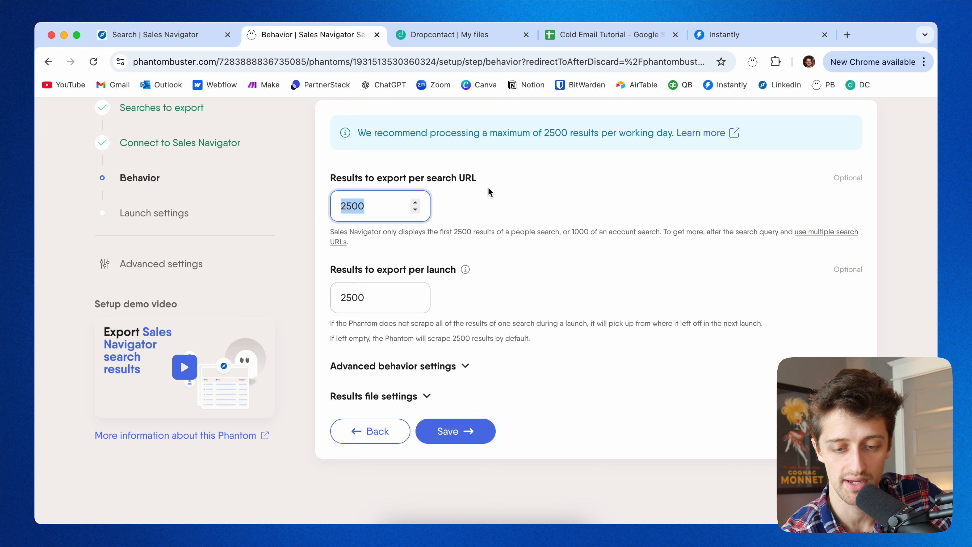
click(533, 186)
Compare the search's result count in Sales Navigator, then save the phantom's behavior settings.
click(183, 40)
drag(859, 195, 924, 190)
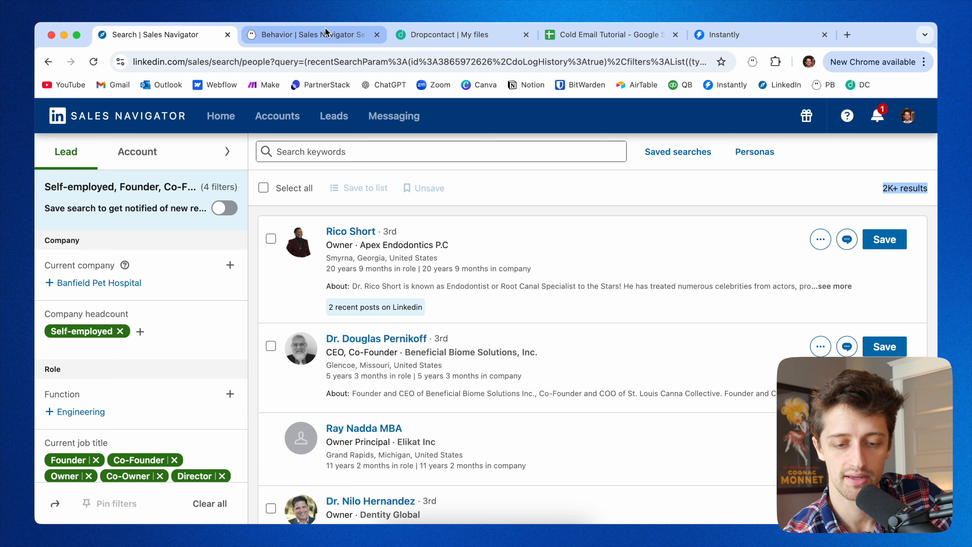
click(328, 38)
click(437, 432)
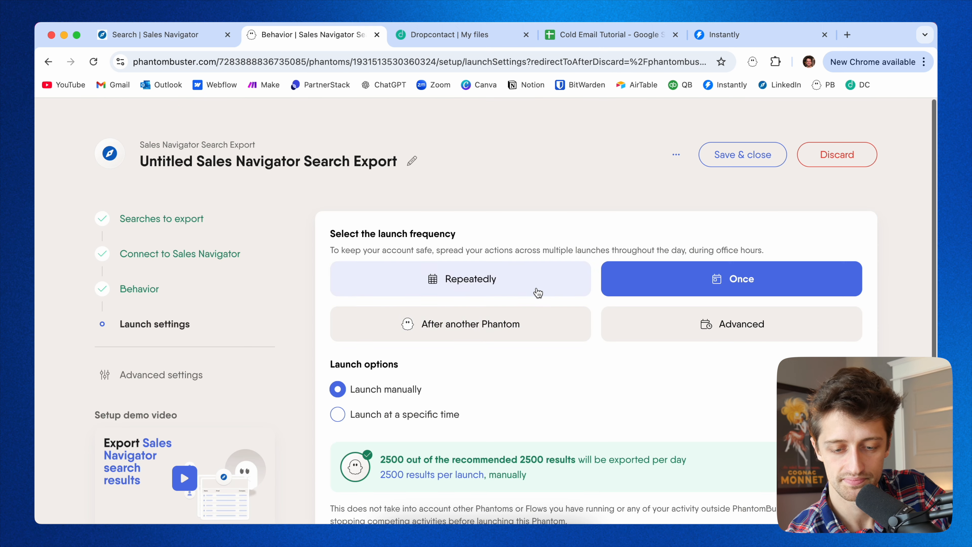
Save the launch settings to finish configuring the phantom.
scroll(482, 385, down, 2)
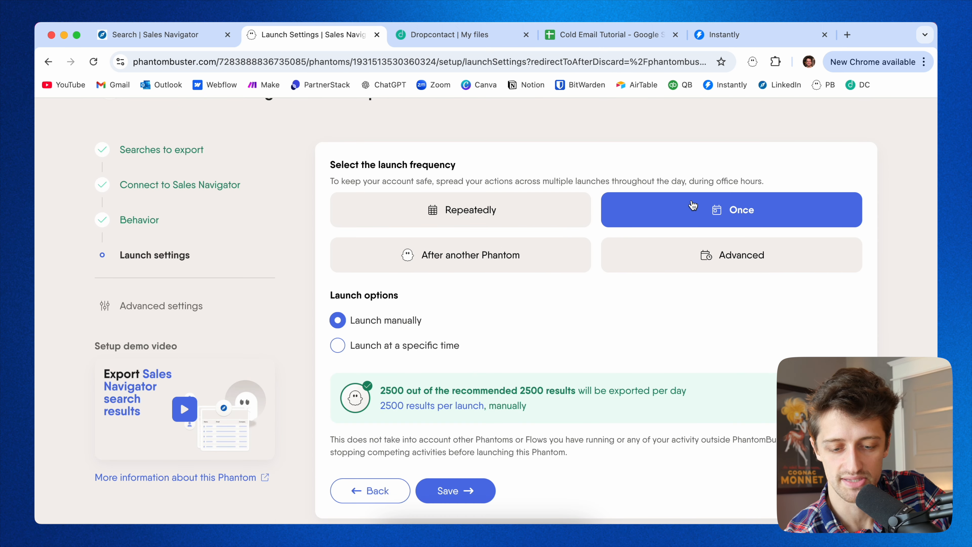
scroll(625, 351, down, 2)
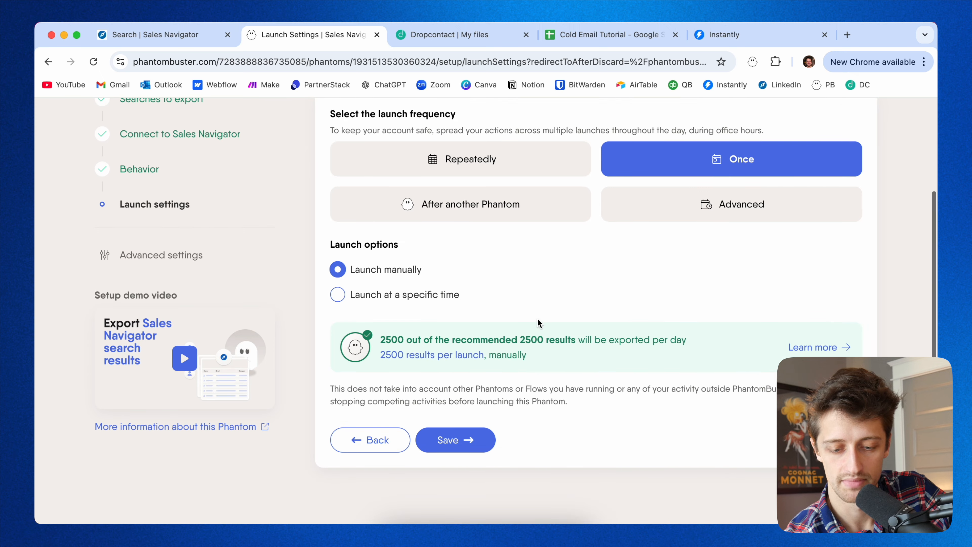
click(467, 444)
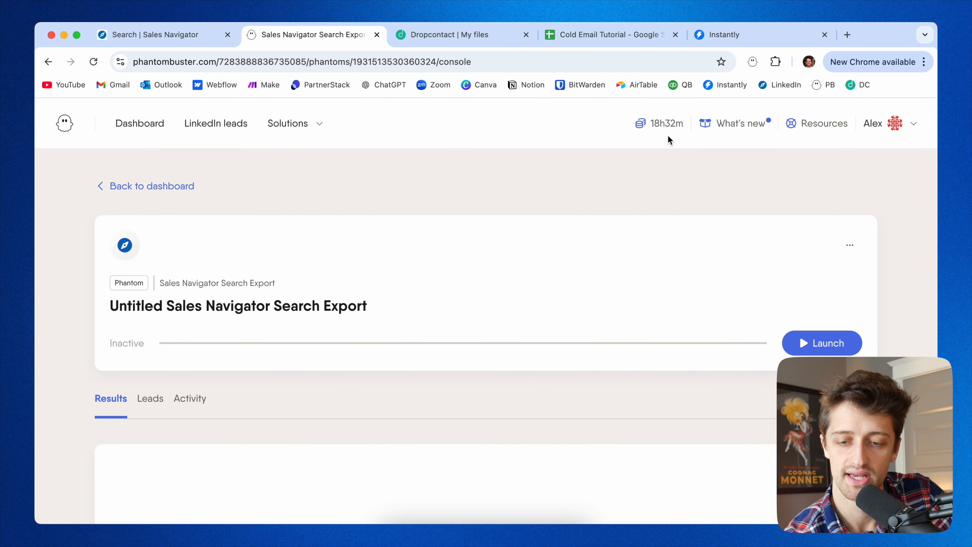
mouse_move(666, 128)
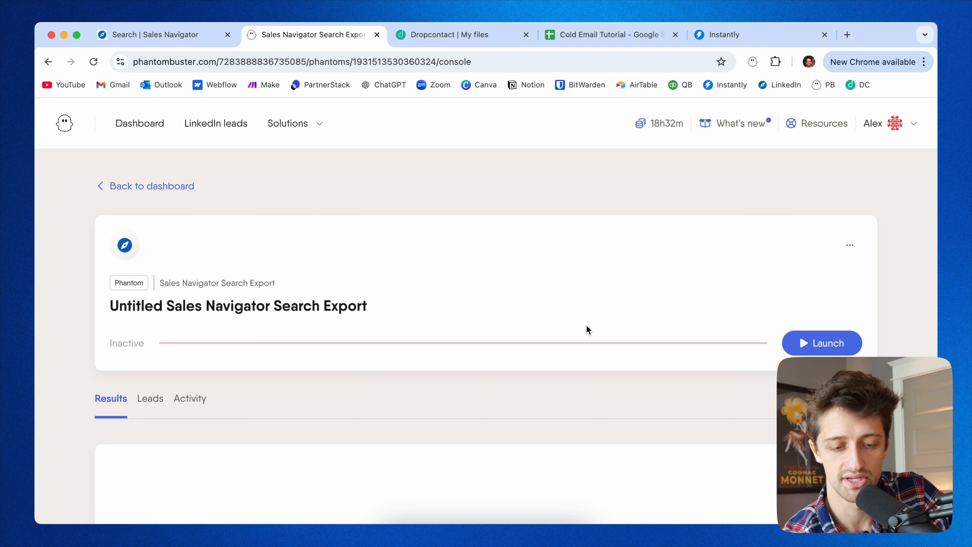
Launch the Sales Navigator Search Export phantom.
scroll(586, 324, down, 3)
scroll(586, 324, up, 3)
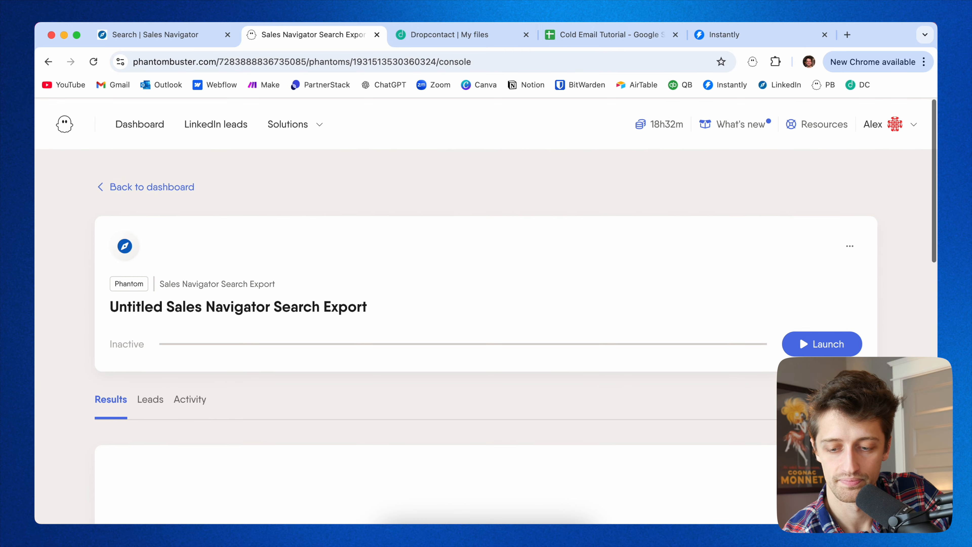
click(796, 343)
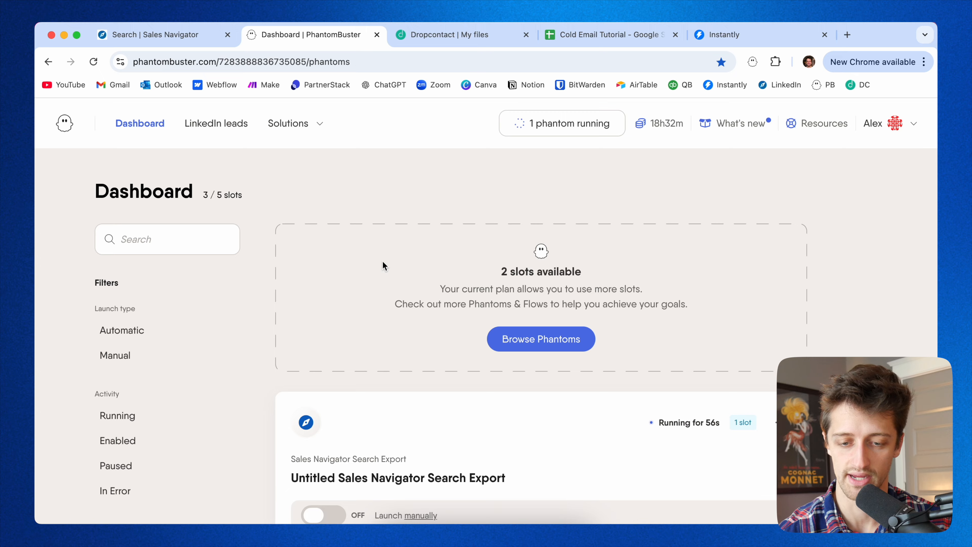
Open the existing Coaching - North America phantom from the dashboard and download its results CSV.
scroll(384, 266, down, 8)
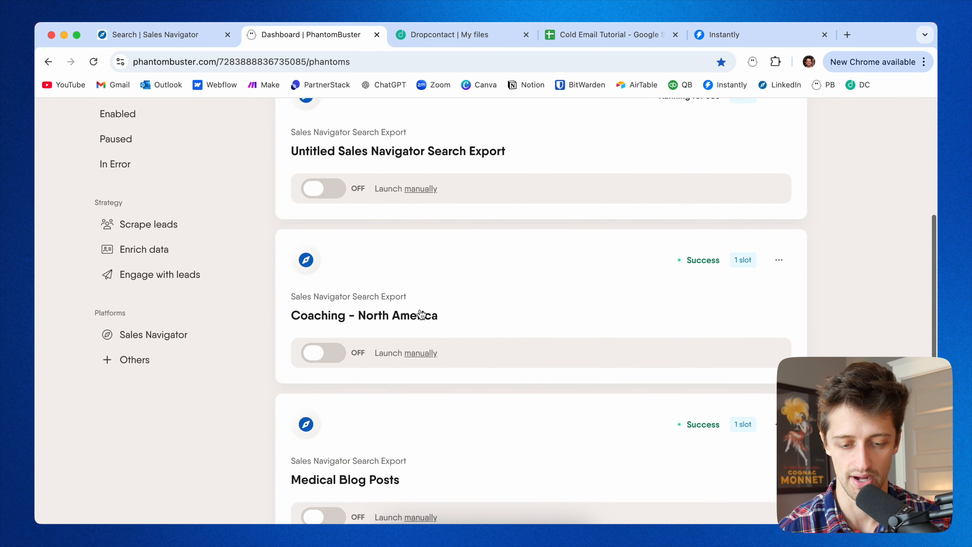
click(498, 301)
scroll(487, 319, down, 3)
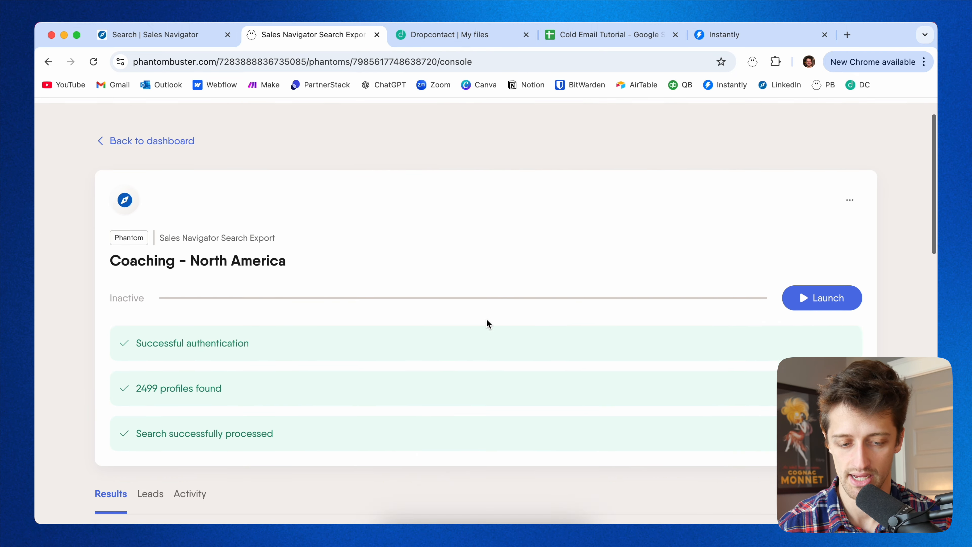
scroll(487, 321, down, 12)
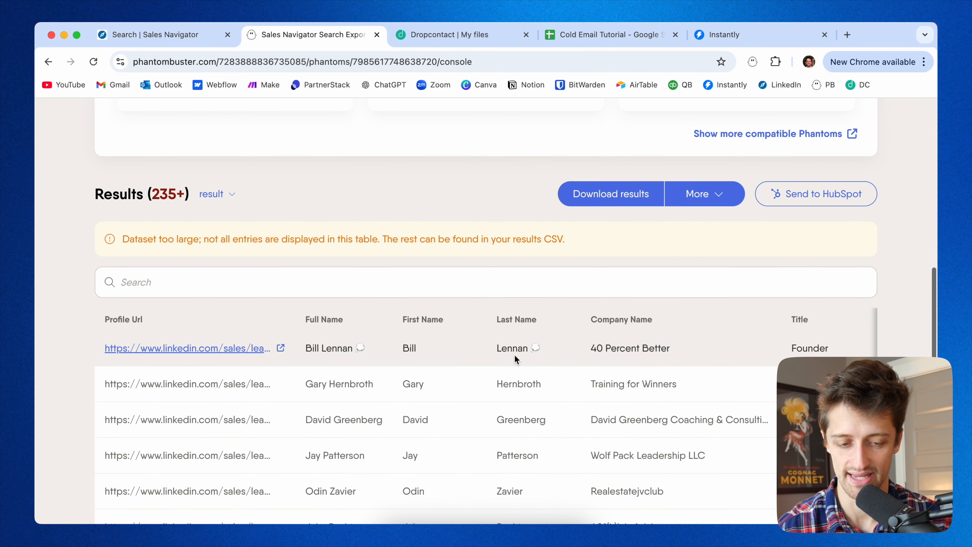
scroll(575, 242, up, 1)
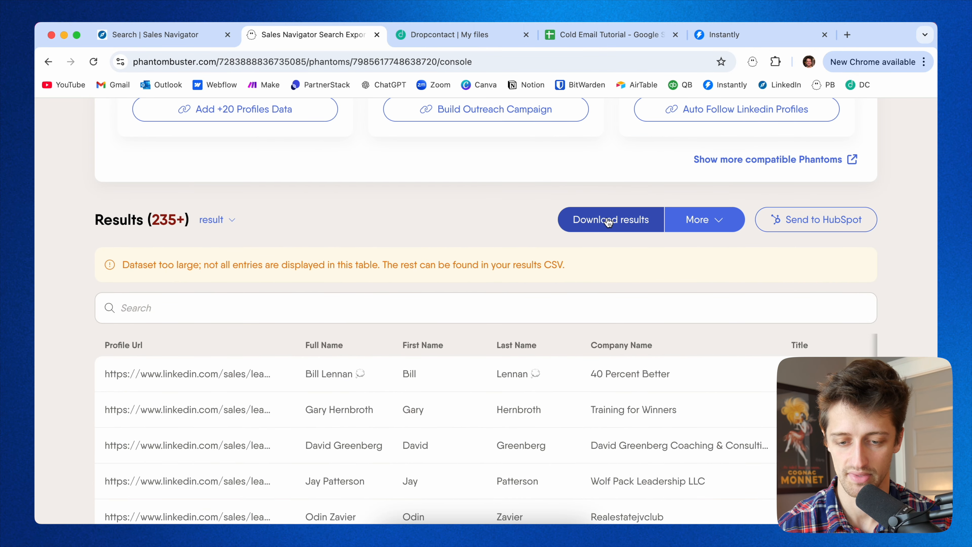
click(622, 222)
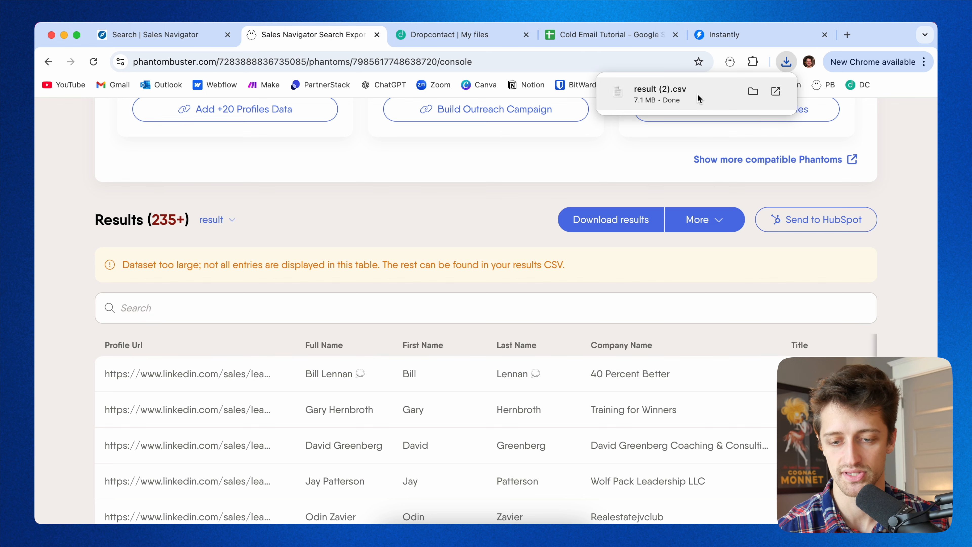
Open the downloaded result CSV in the Cold Email Tutorial spreadsheet.
click(623, 38)
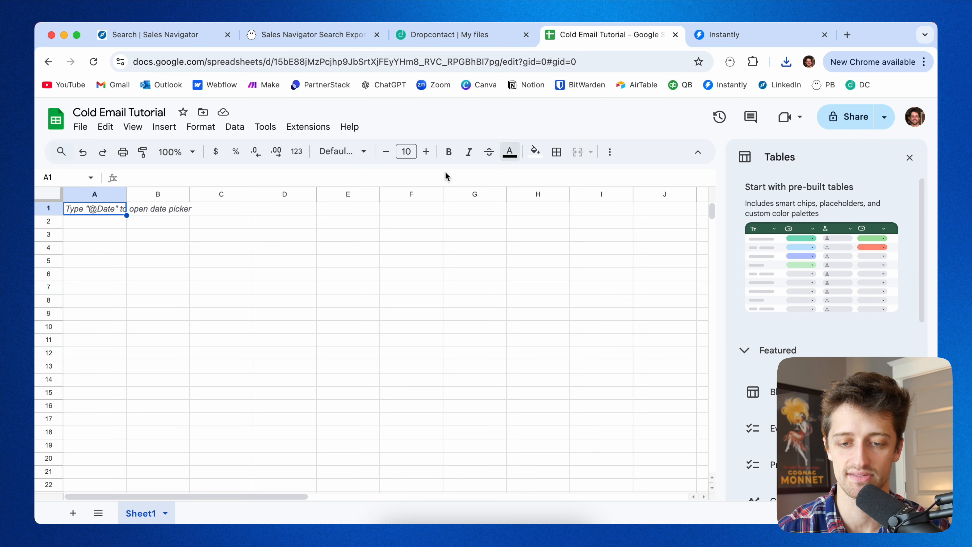
click(80, 127)
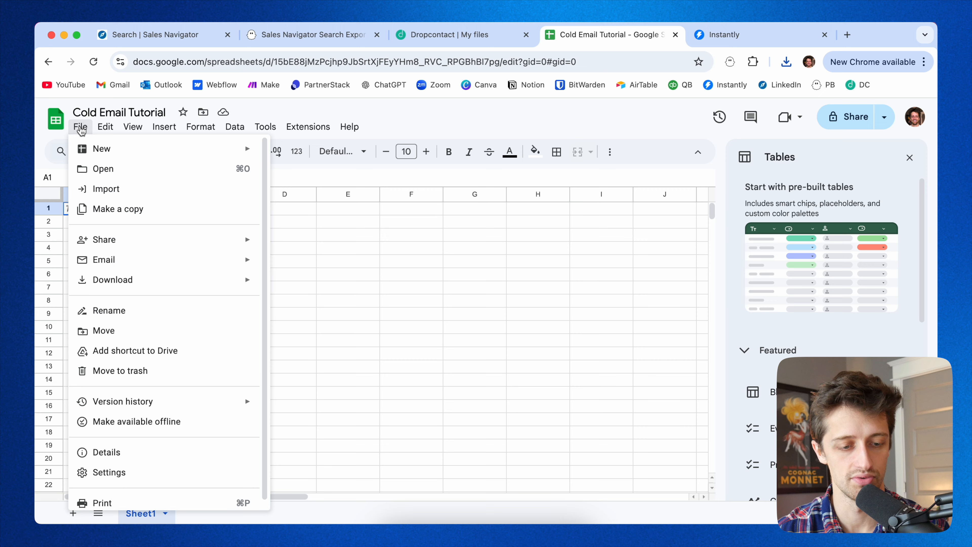
click(109, 169)
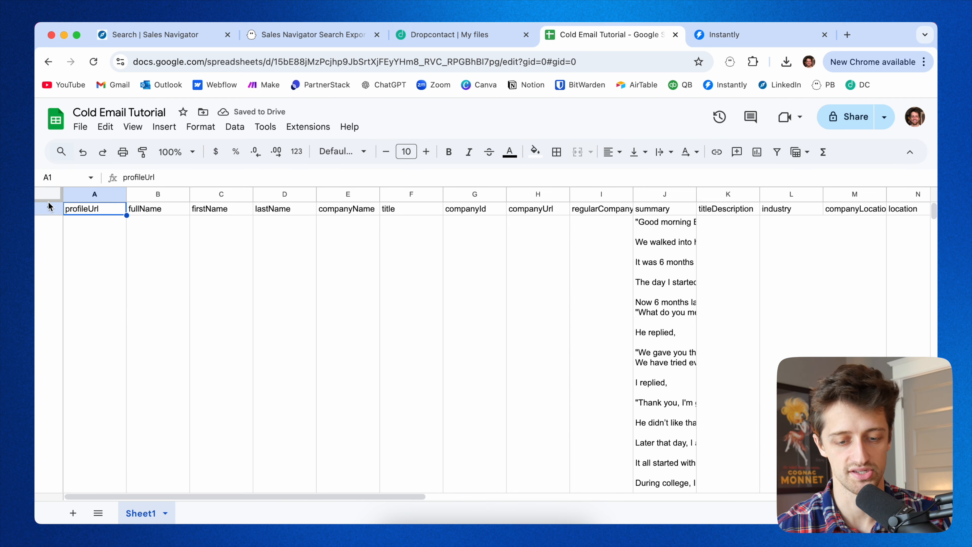
Select all rows and shrink their height so each lead fits on one line.
click(47, 201)
scroll(89, 298, down, 3)
scroll(88, 299, down, 3)
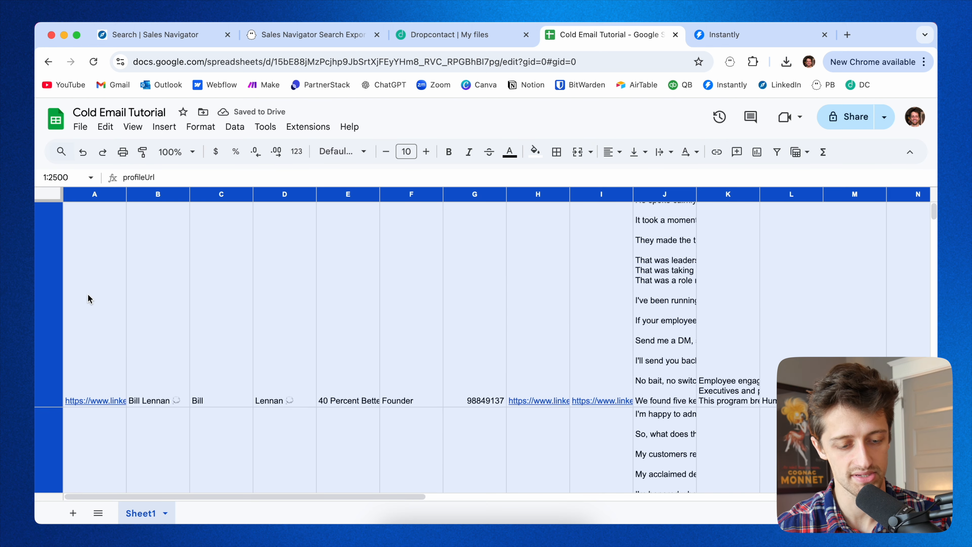
drag(49, 402, 55, 197)
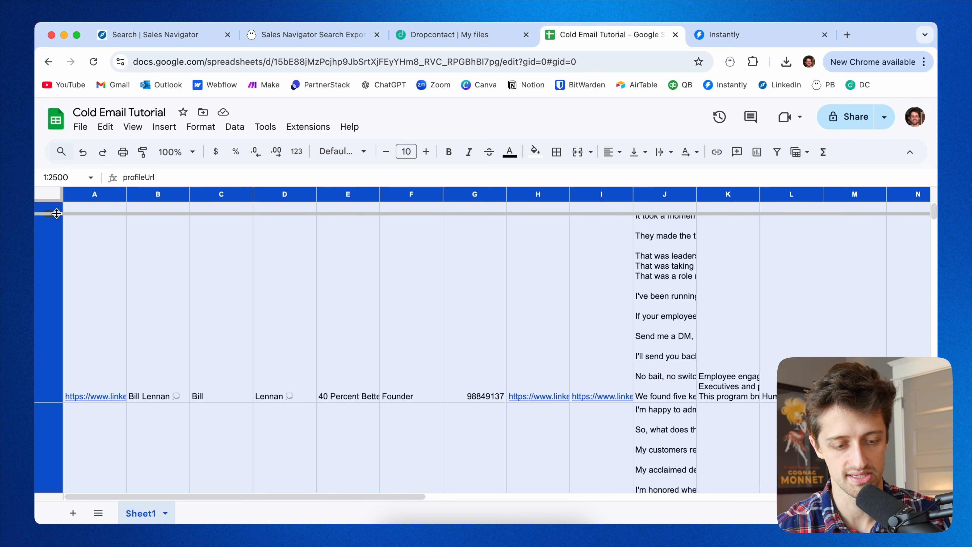
click(108, 211)
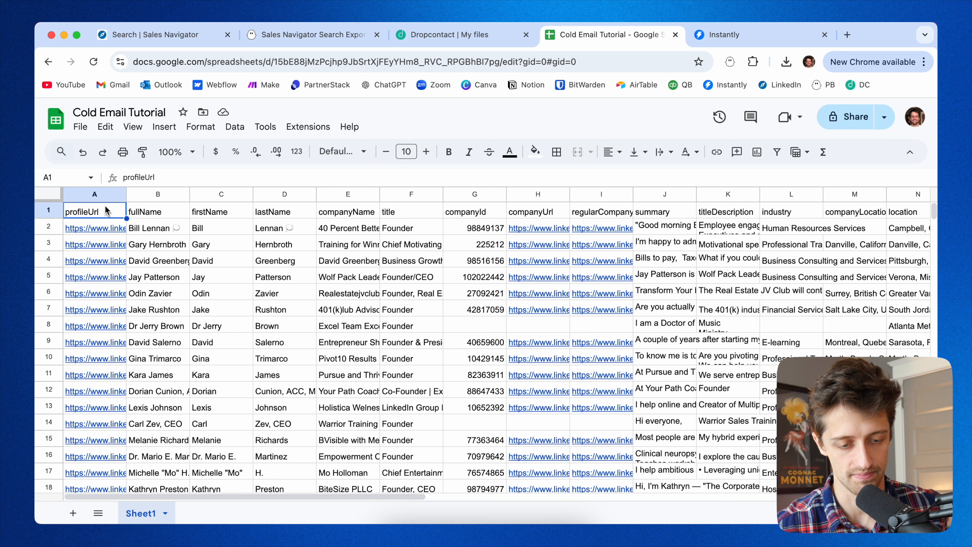
Review each exported column of the lead spreadsheet, from profileUrl through companyLocation.
click(98, 195)
click(147, 196)
click(224, 196)
click(278, 194)
click(332, 196)
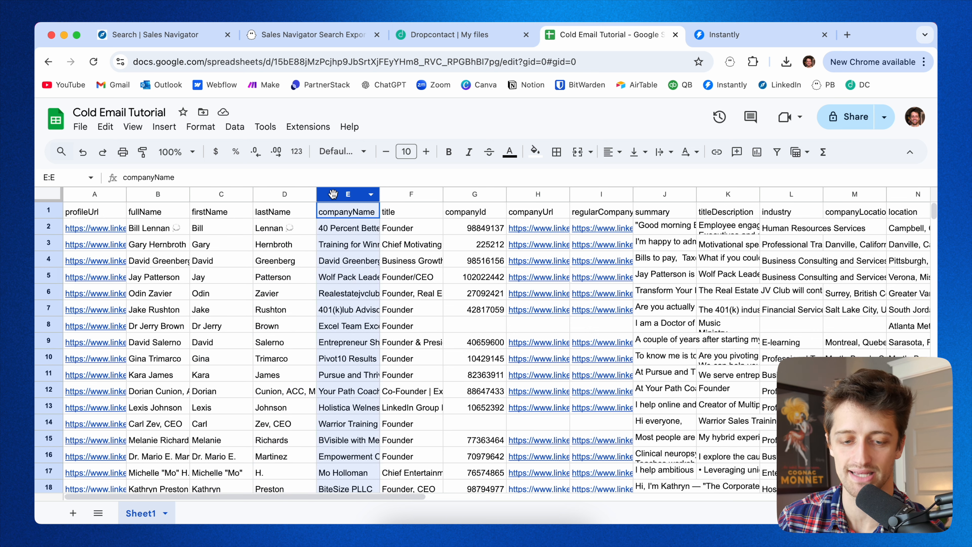
click(402, 196)
click(659, 195)
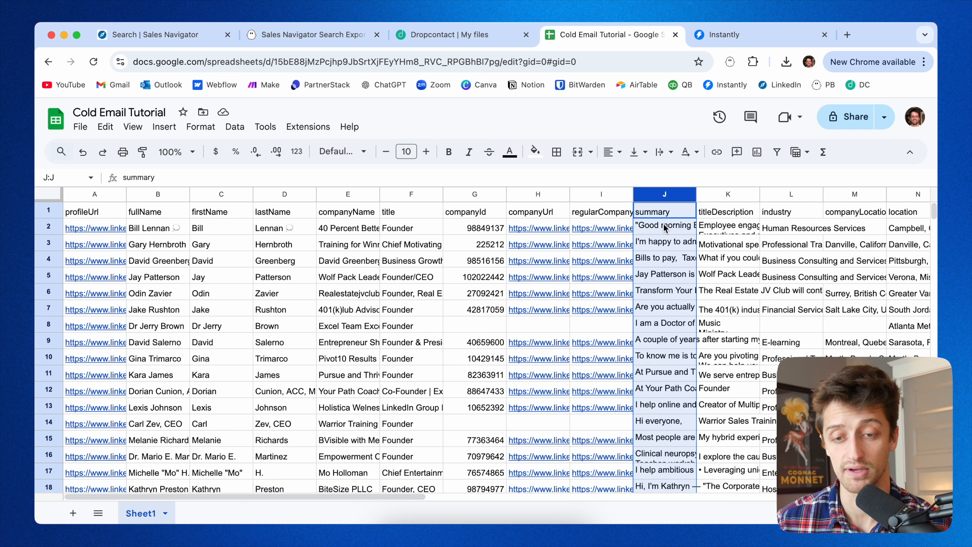
click(721, 196)
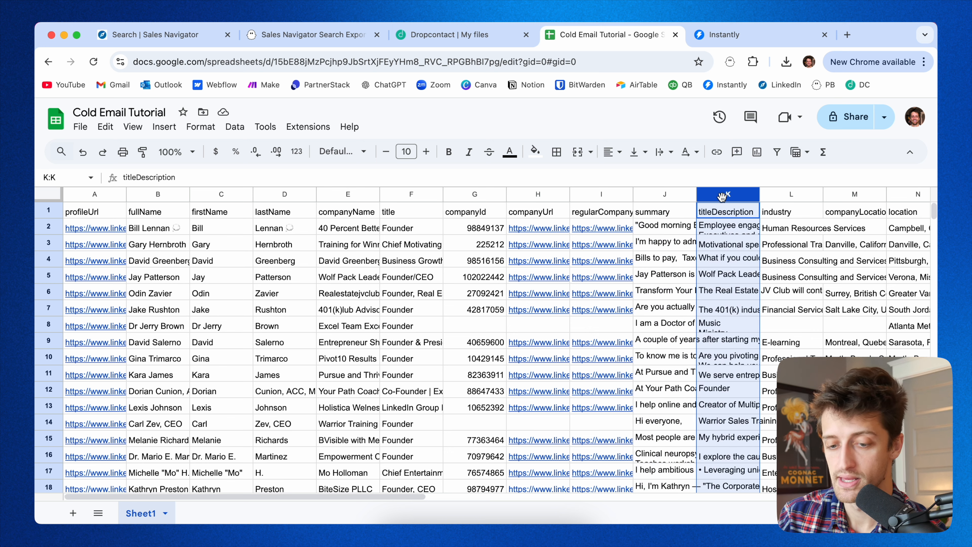
click(776, 197)
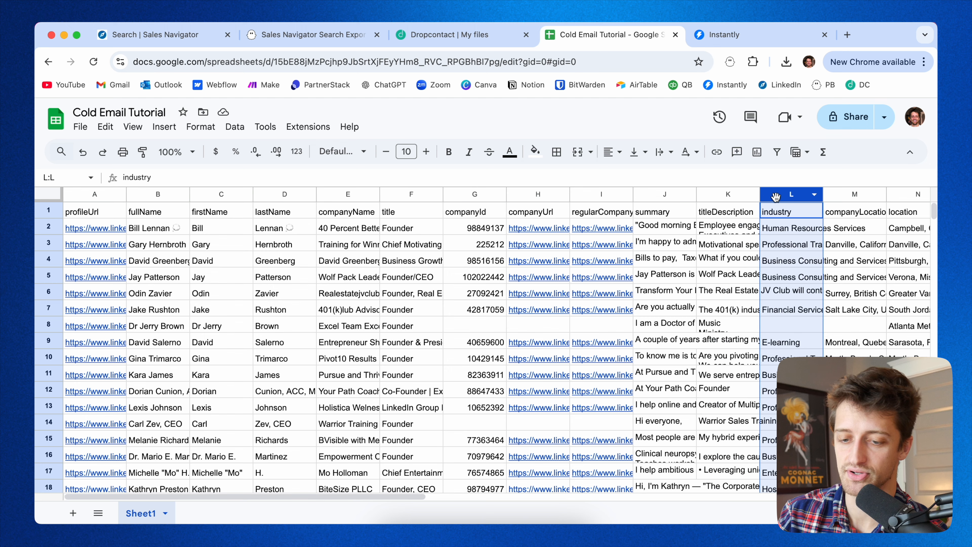
click(841, 194)
scroll(477, 265, right, 10)
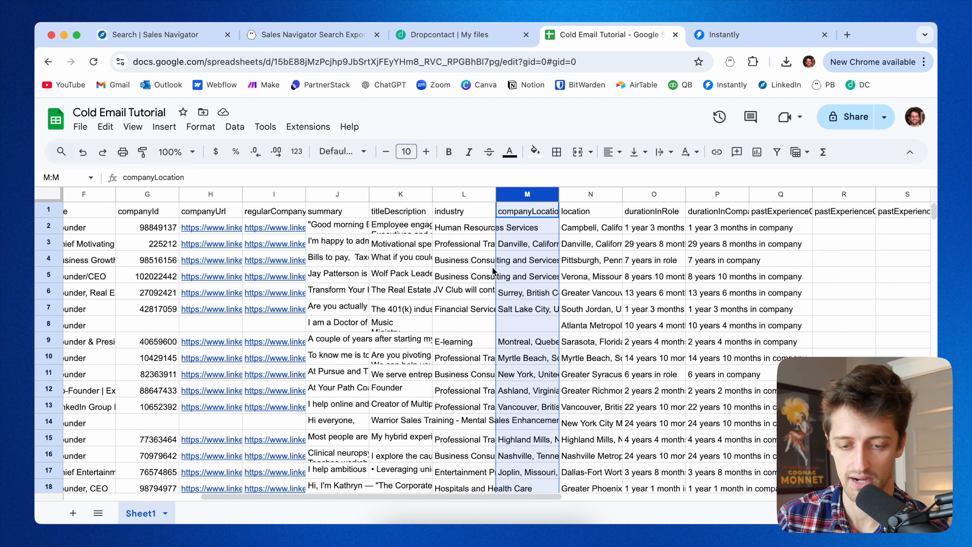
scroll(492, 267, left, 10)
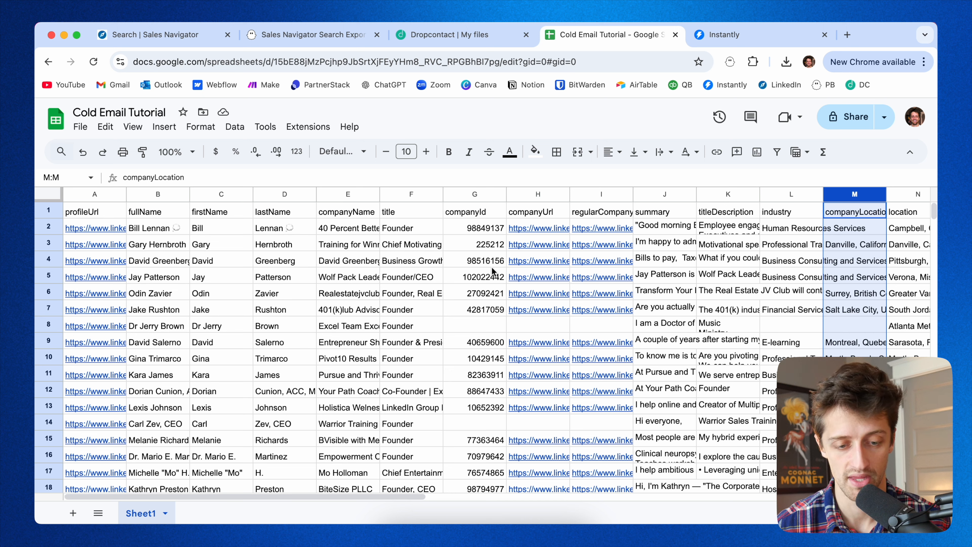
Examine the firstName, lastName, companyName and title columns and the first lead's values.
click(87, 212)
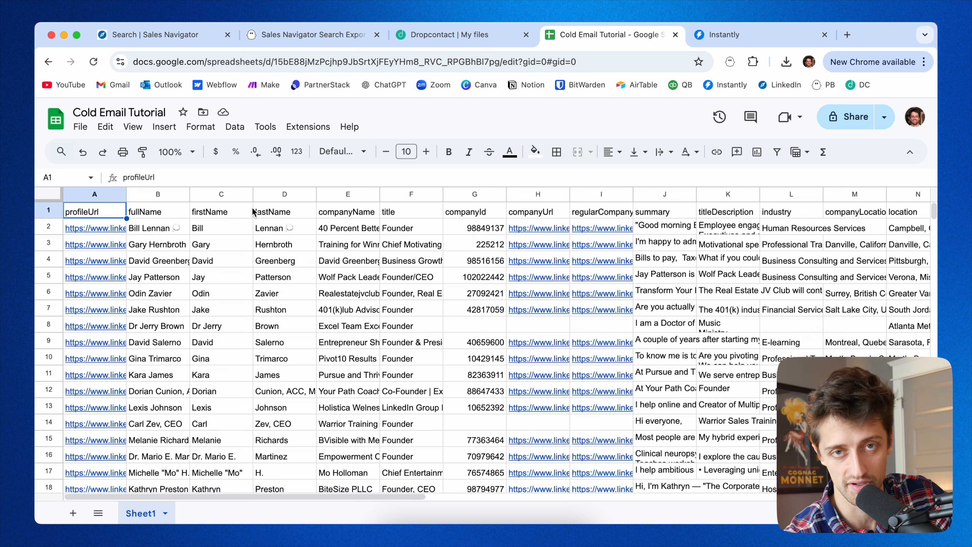
click(230, 194)
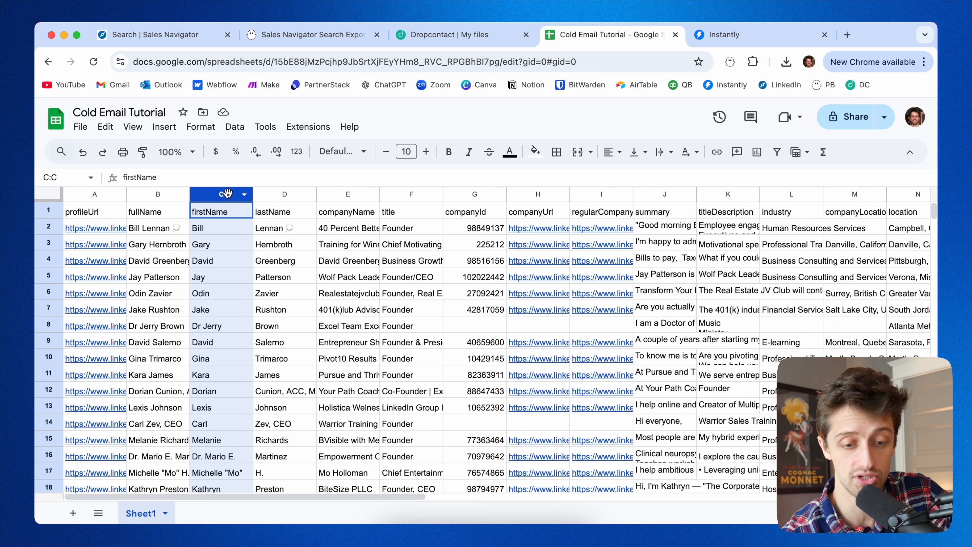
click(277, 194)
click(341, 194)
click(399, 194)
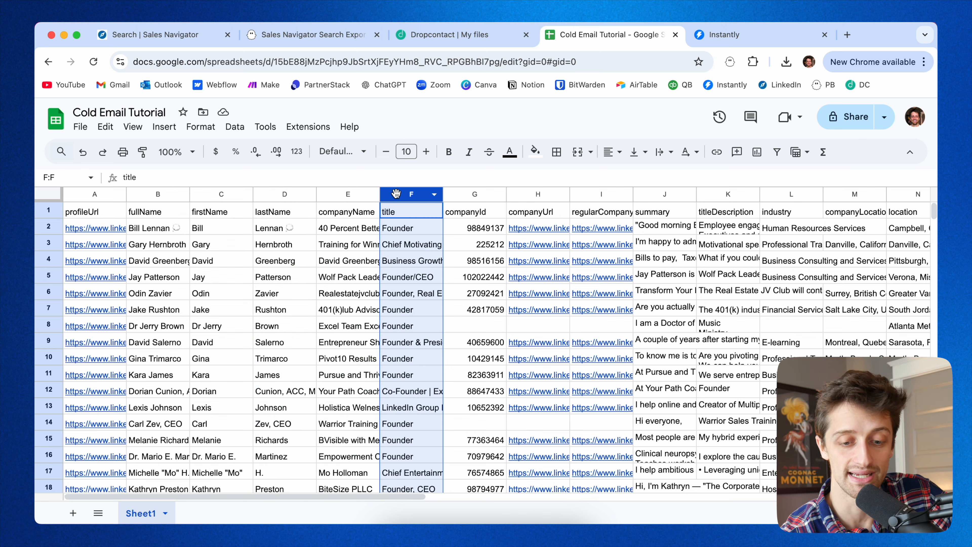
click(456, 194)
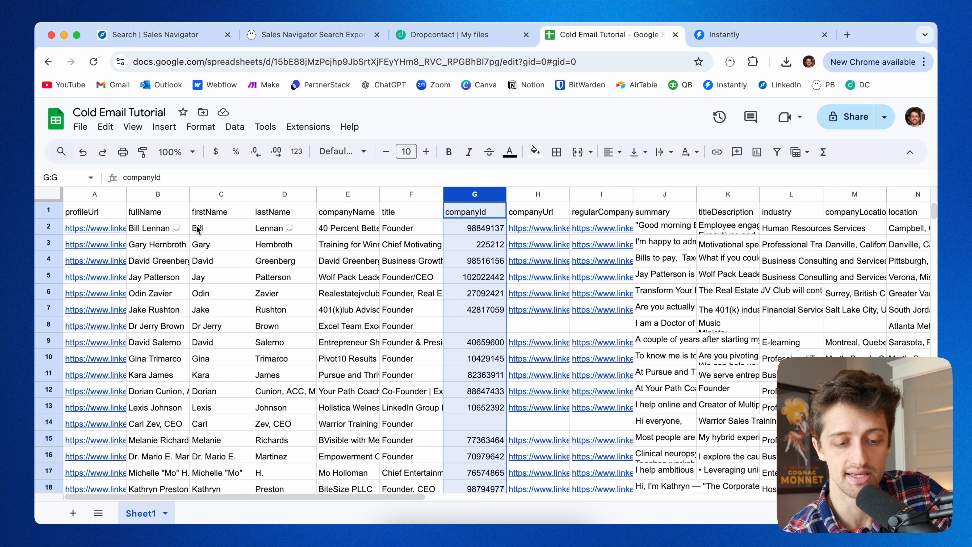
click(222, 232)
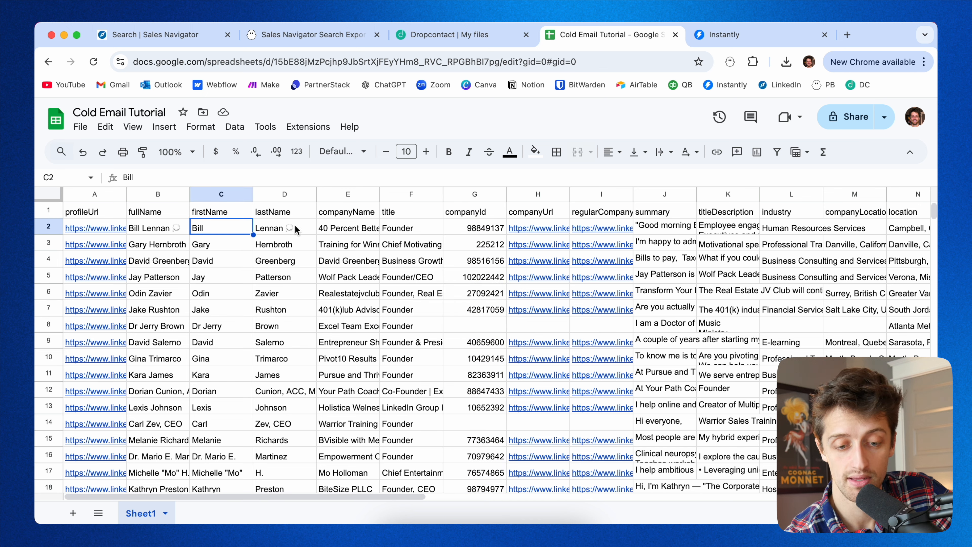
click(292, 230)
click(371, 231)
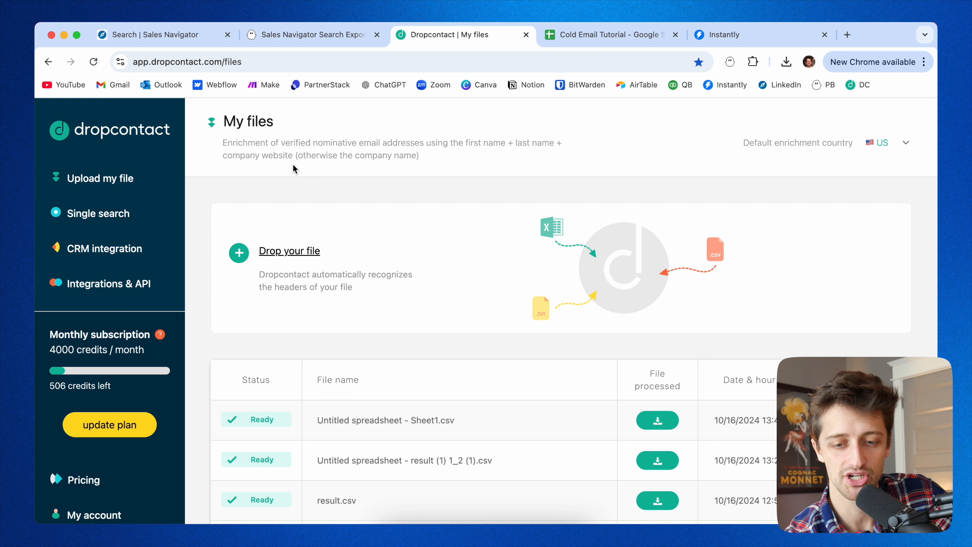
Compare Dropcontact's required enrichment fields with the spreadsheet's columns.
click(578, 38)
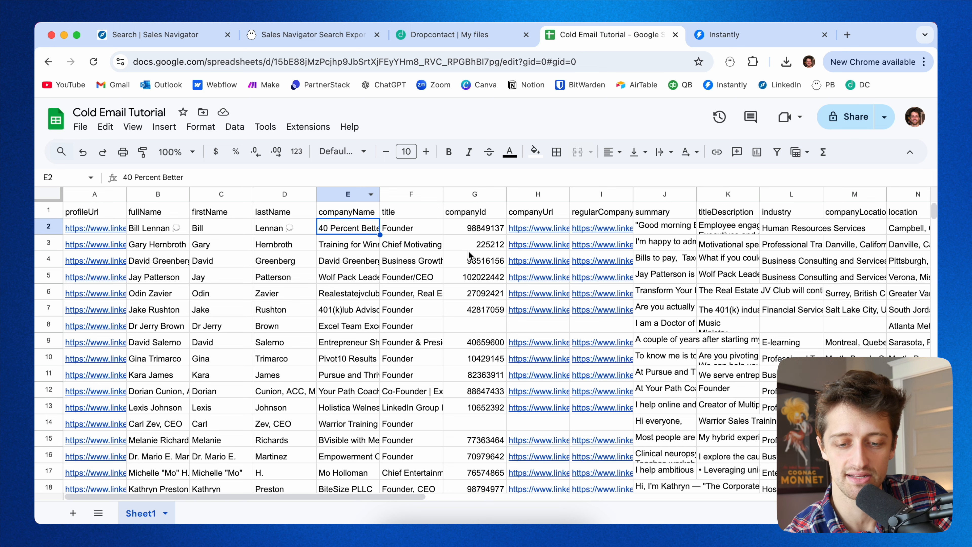
click(458, 40)
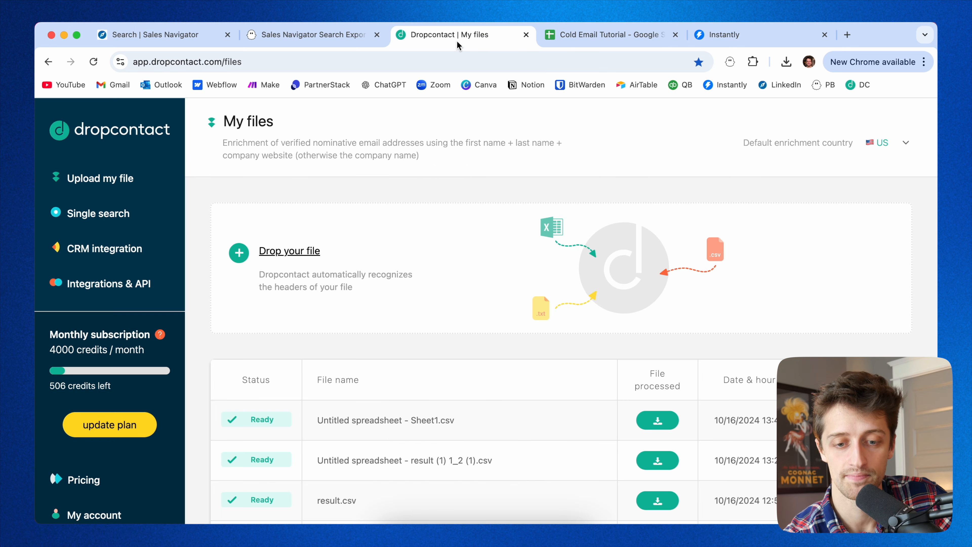
click(584, 42)
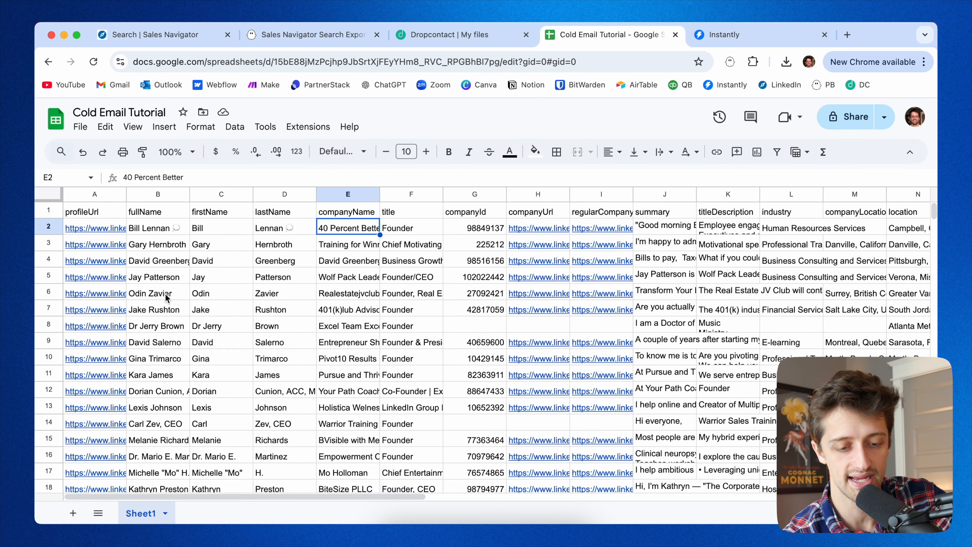
Widen the companyName column so full company names show.
click(166, 280)
click(229, 282)
click(272, 281)
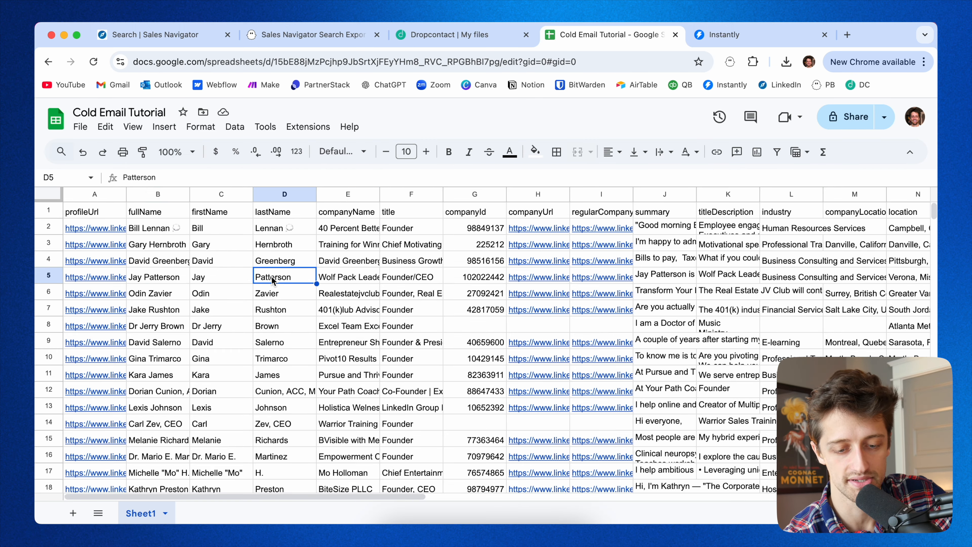
click(350, 282)
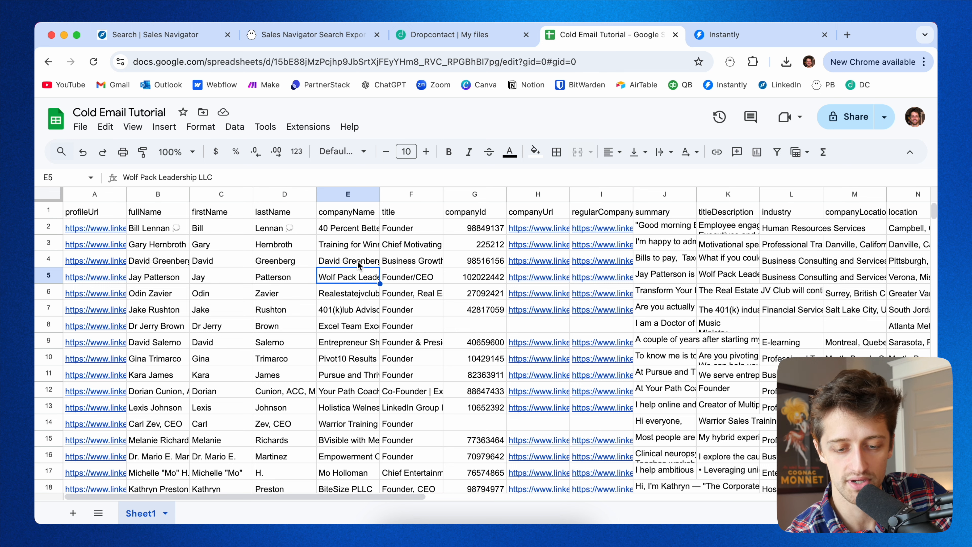
drag(381, 196, 407, 197)
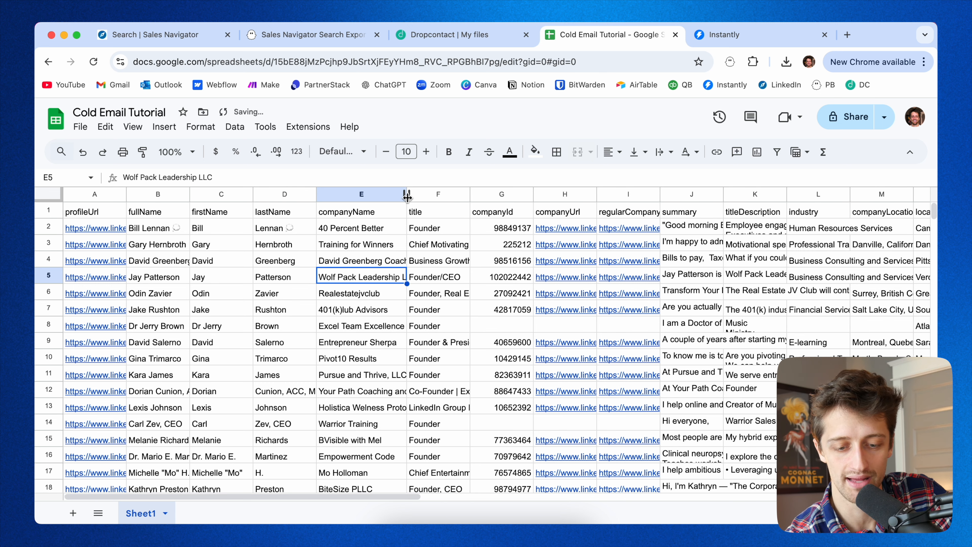
click(226, 279)
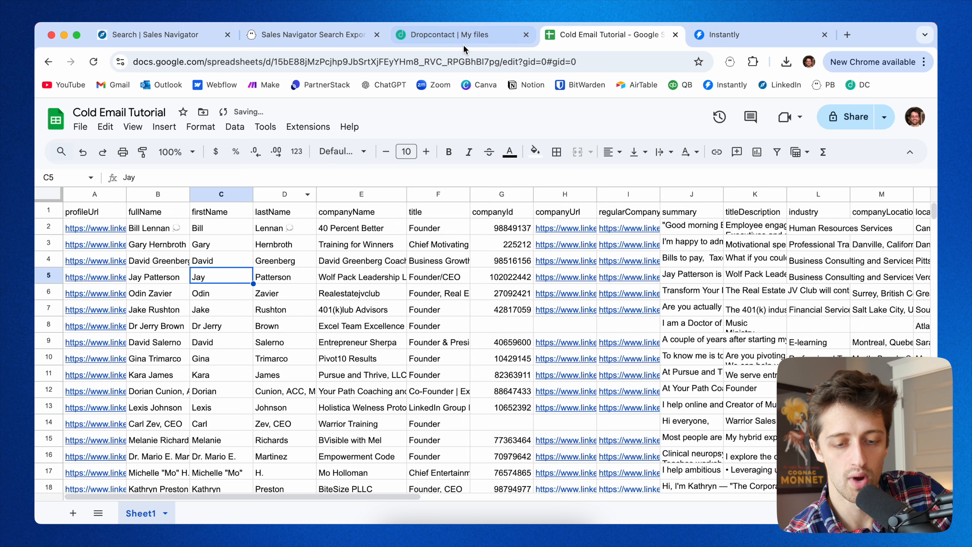
Switch between the Dropcontact files page, the PhantomBuster results and the lead spreadsheet to compare them.
click(465, 36)
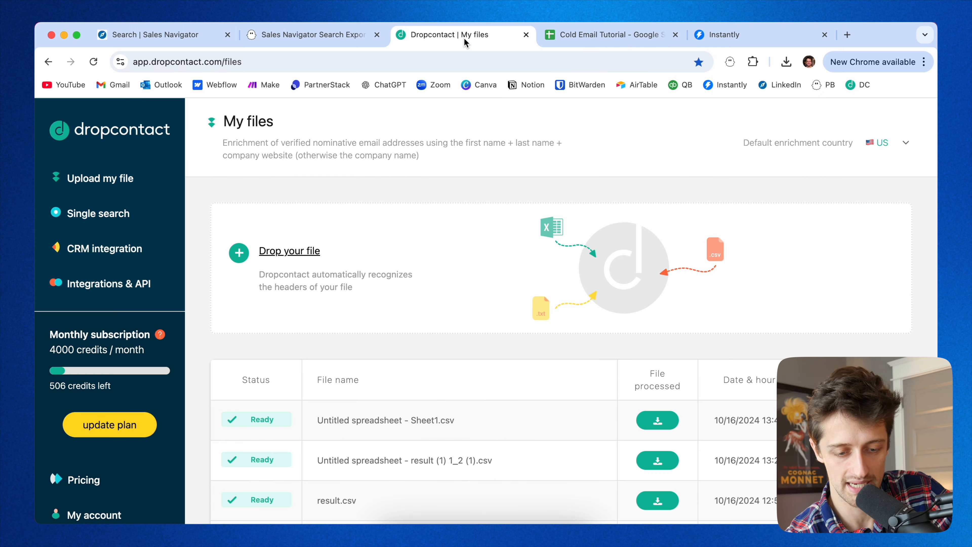
click(574, 37)
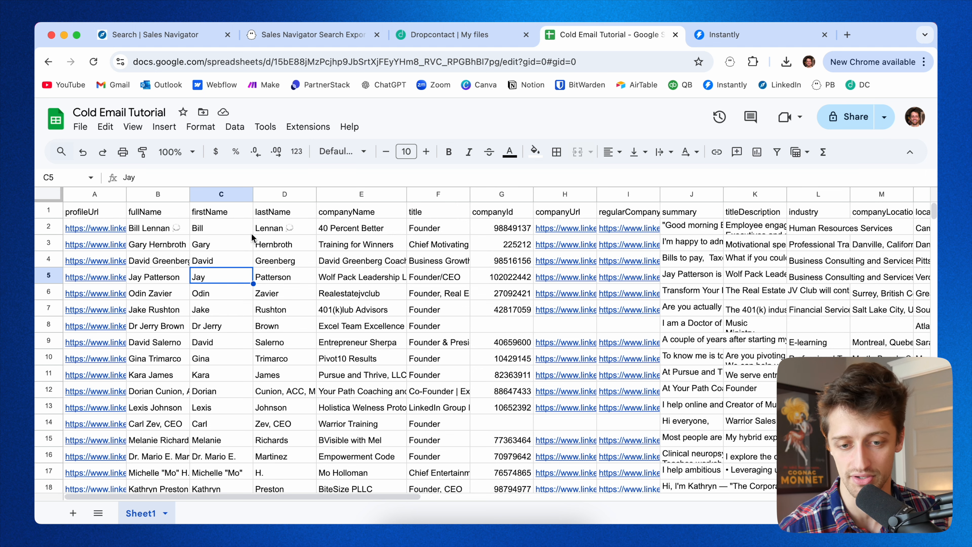
click(433, 38)
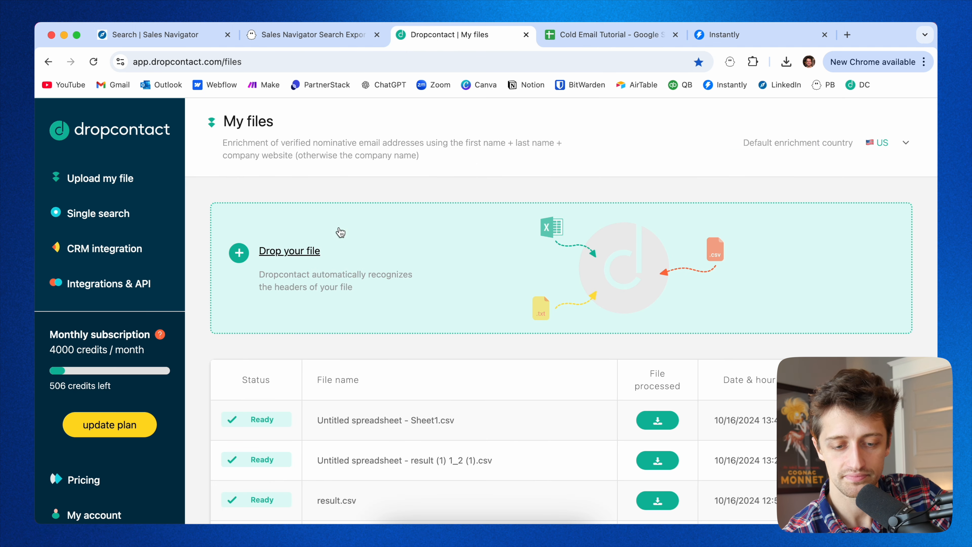
click(325, 38)
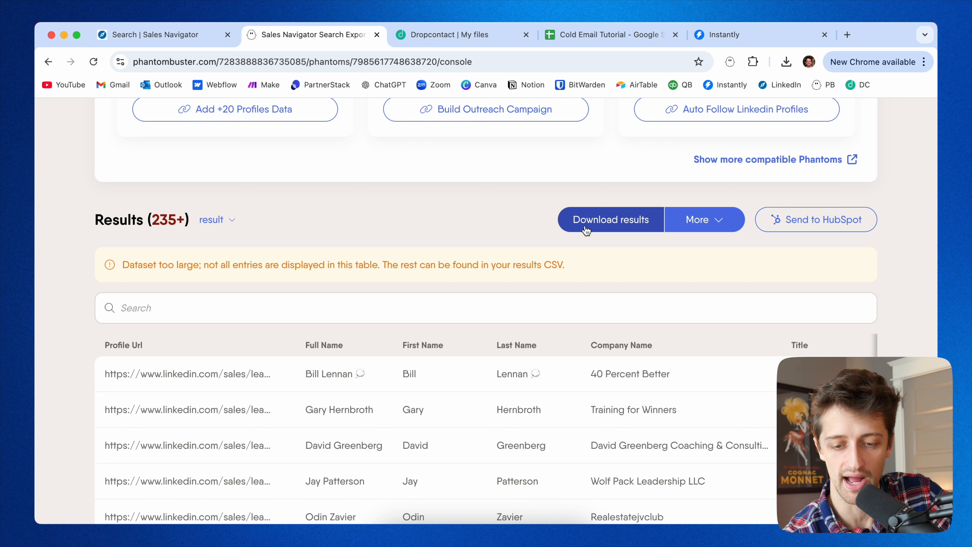
click(595, 39)
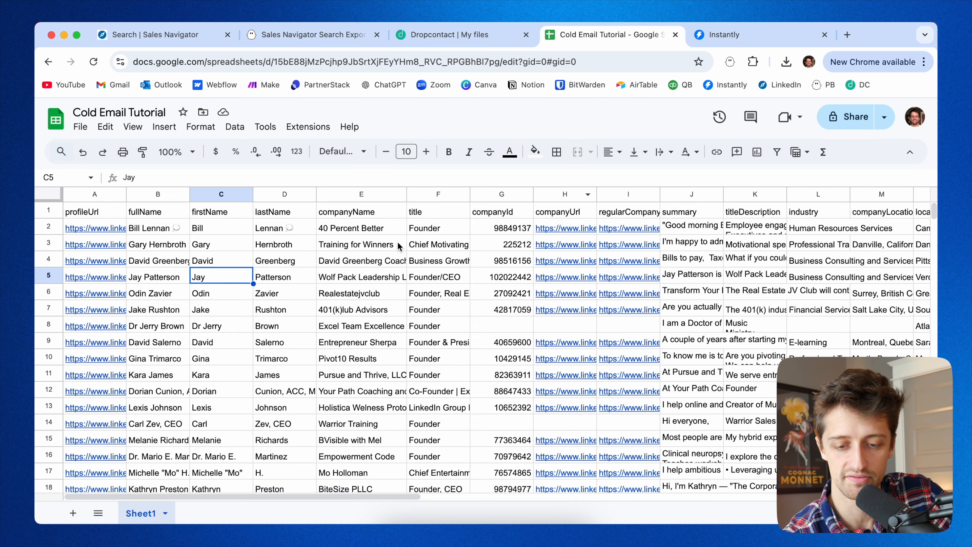
click(443, 37)
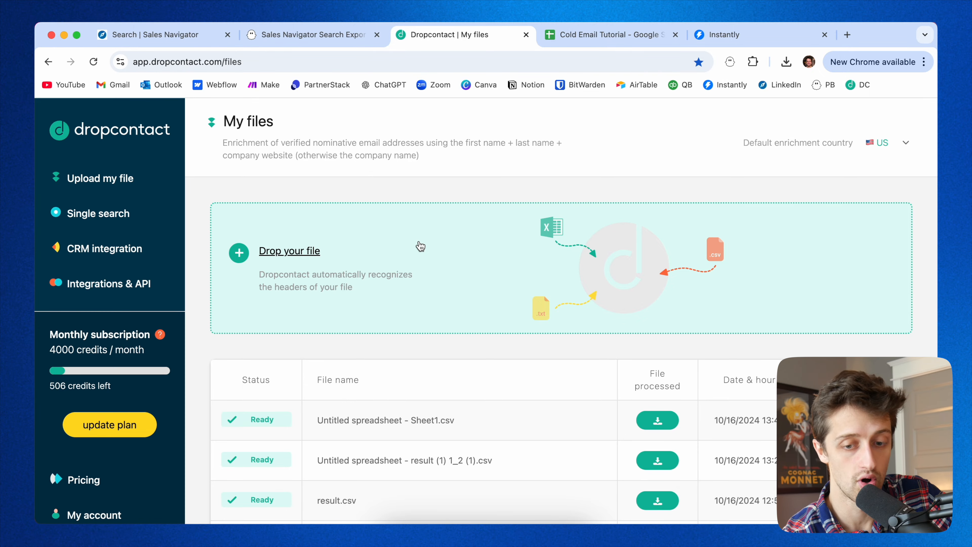
click(608, 39)
scroll(387, 303, down, 15)
scroll(387, 305, down, 20)
scroll(387, 305, up, 20)
scroll(387, 302, up, 18)
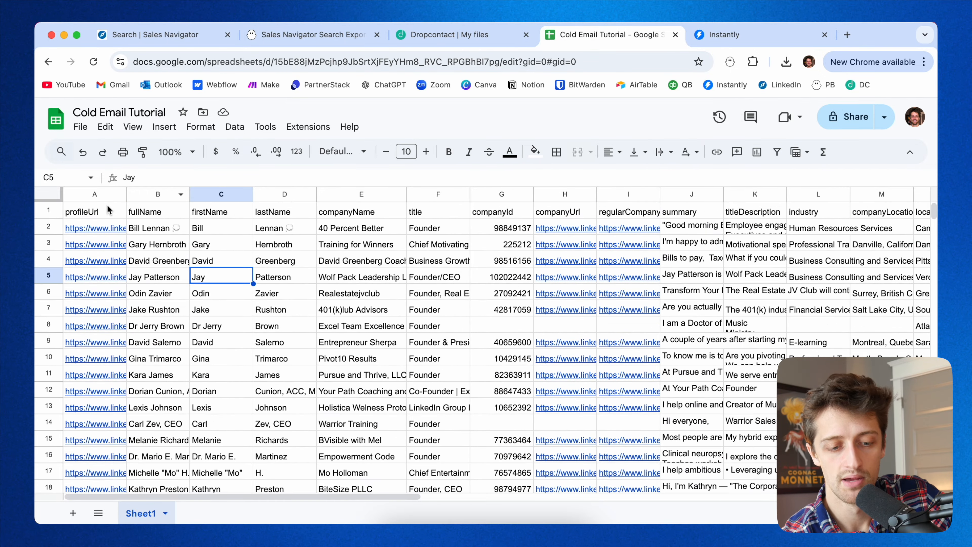
click(107, 210)
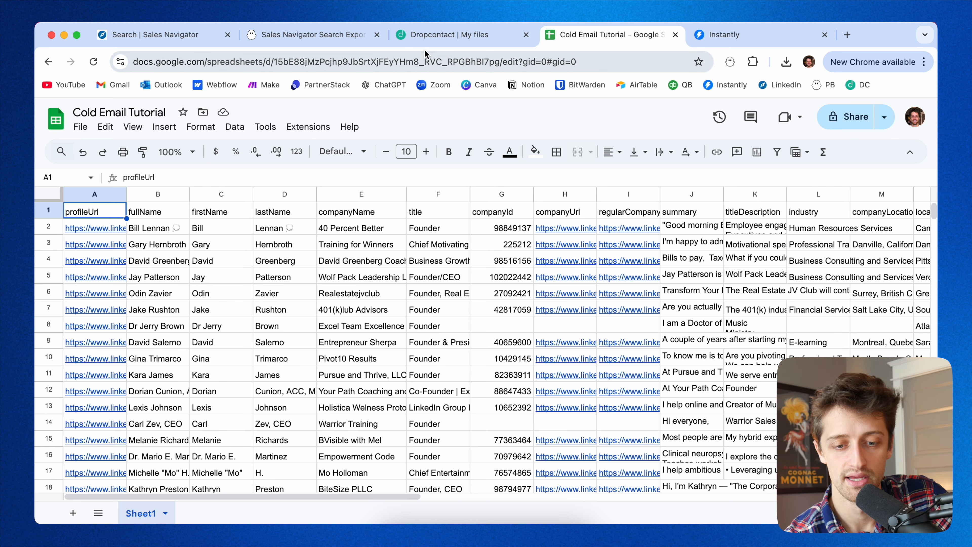
click(434, 38)
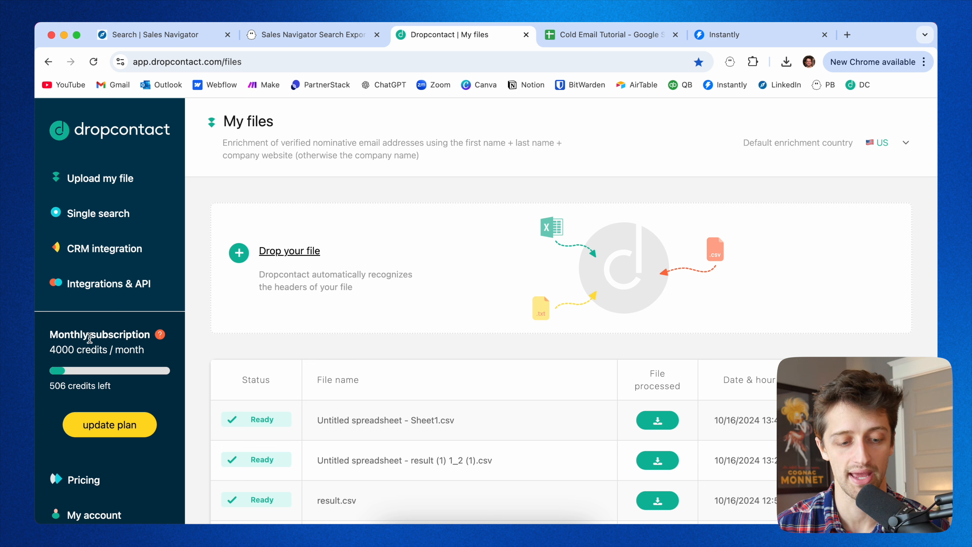
Review Dropcontact's monthly credit allowance alongside the Sales Navigator search and the PhantomBuster export status.
drag(75, 349, 50, 349)
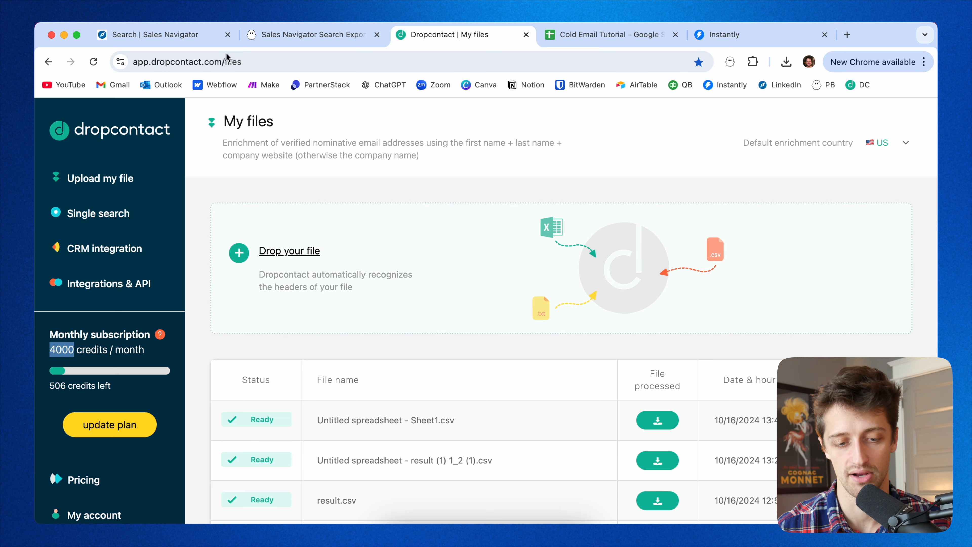
click(264, 186)
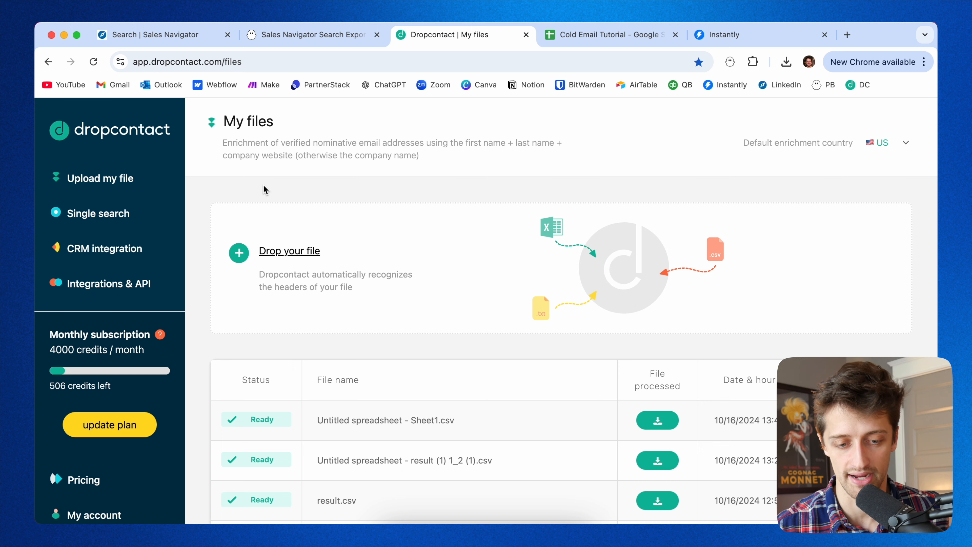
click(301, 37)
click(197, 35)
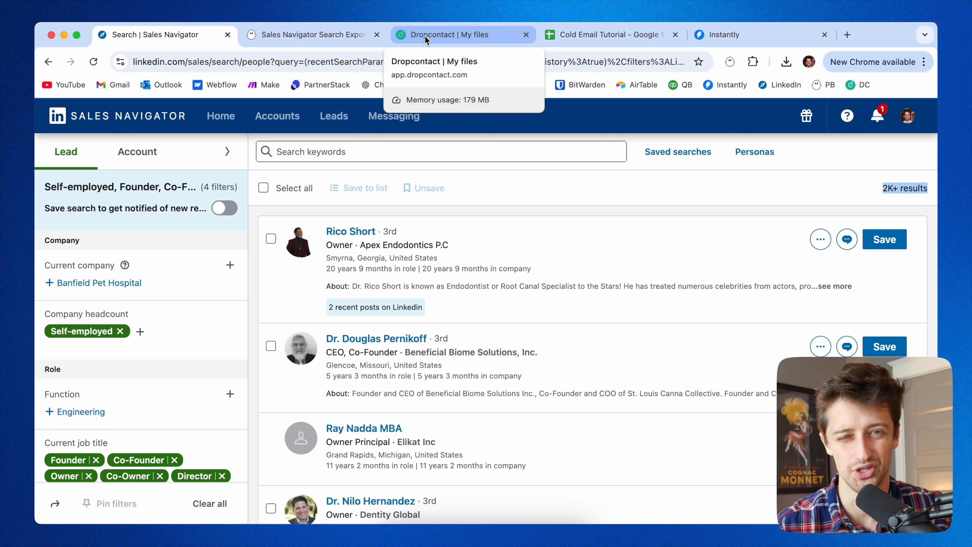
click(330, 34)
scroll(673, 152, up, 10)
scroll(672, 152, up, 5)
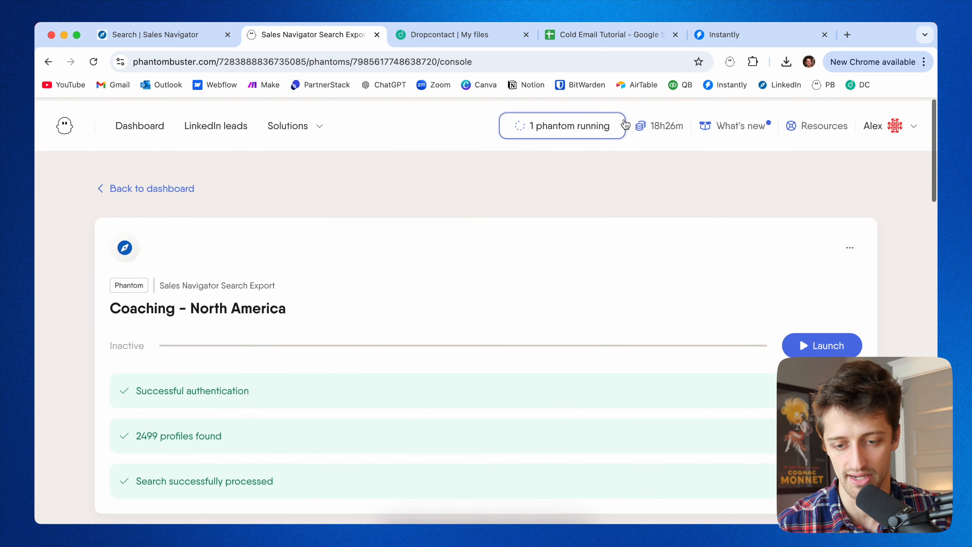
click(478, 35)
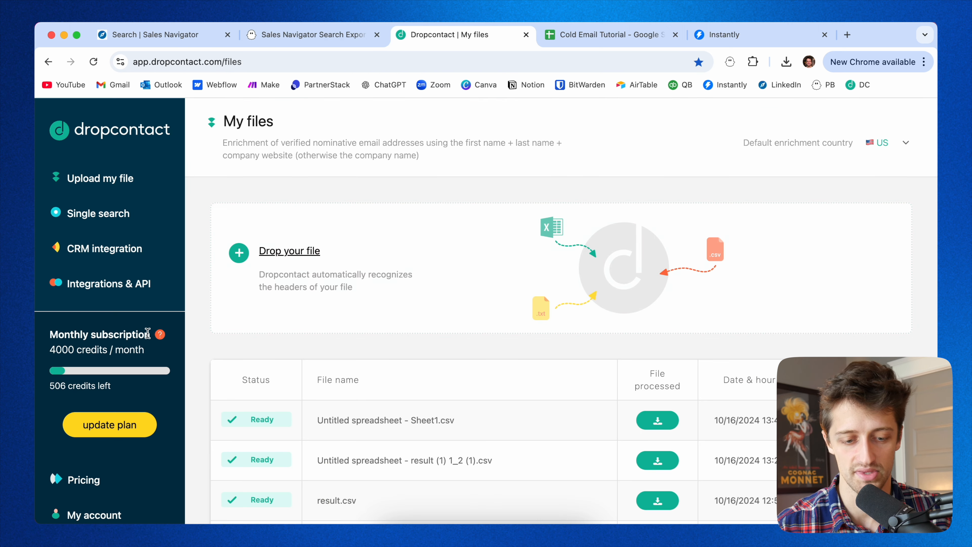
drag(49, 350, 78, 350)
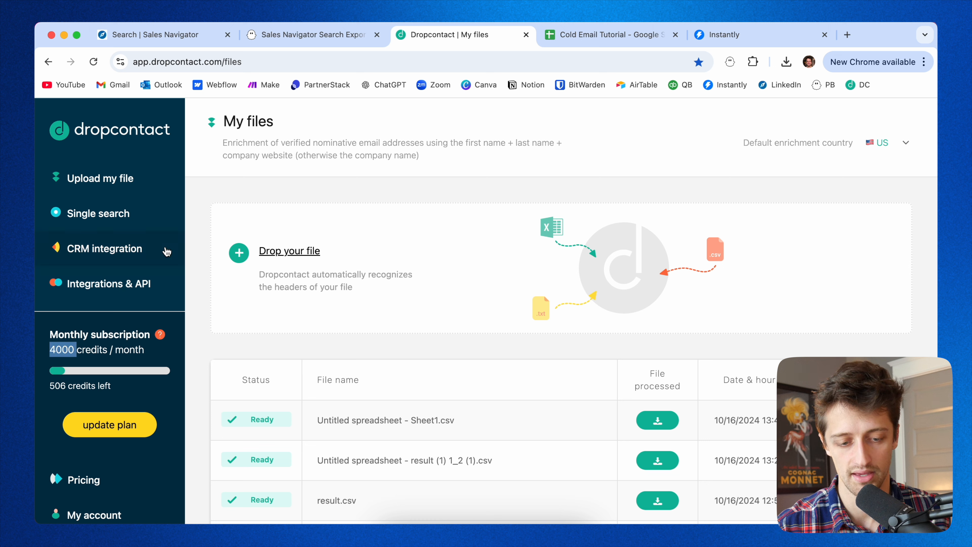
click(197, 247)
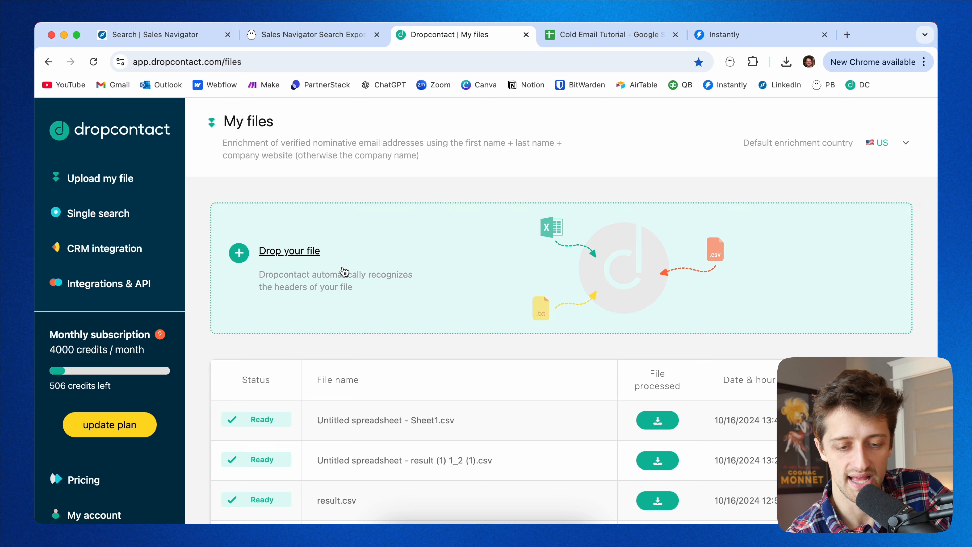
Download the processed Dropcontact result for 'Untitled spreadsheet - result (1) 1_2 (1).csv'.
scroll(471, 351, down, 1)
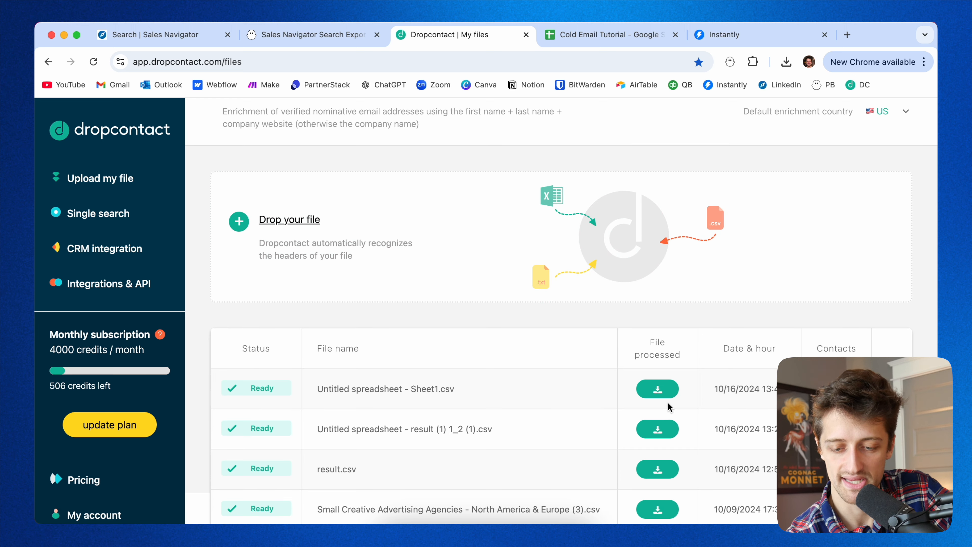
scroll(669, 406, down, 1)
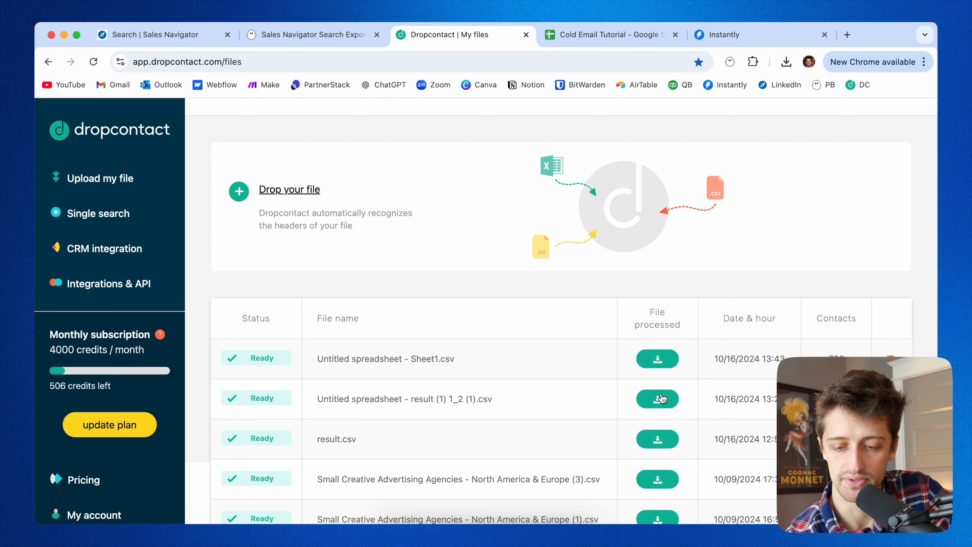
click(659, 400)
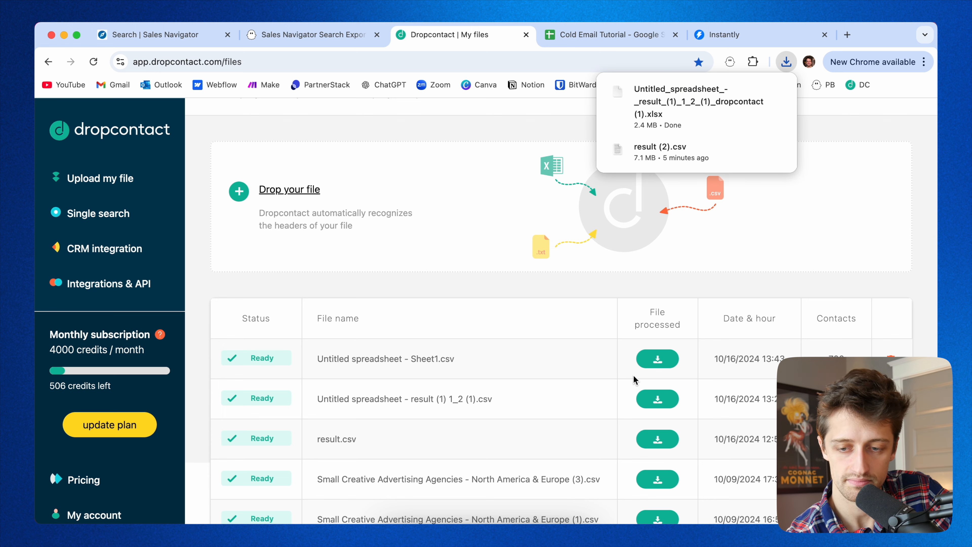
Add a new sheet and import the downloaded Untitled_spreadsheet_-_result_(1)_1_2_(1)_dropcontact (1).xlsx file into the spreadsheet.
click(623, 35)
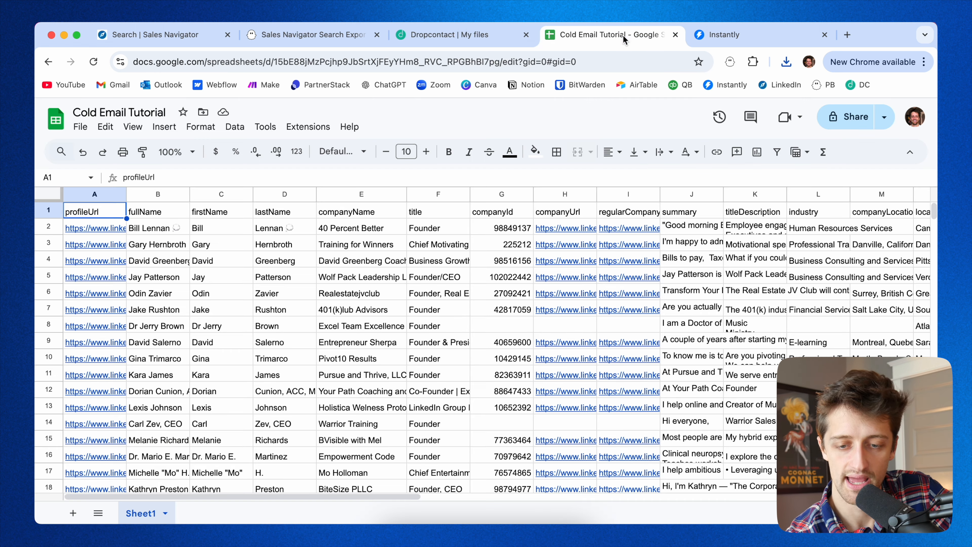
click(72, 513)
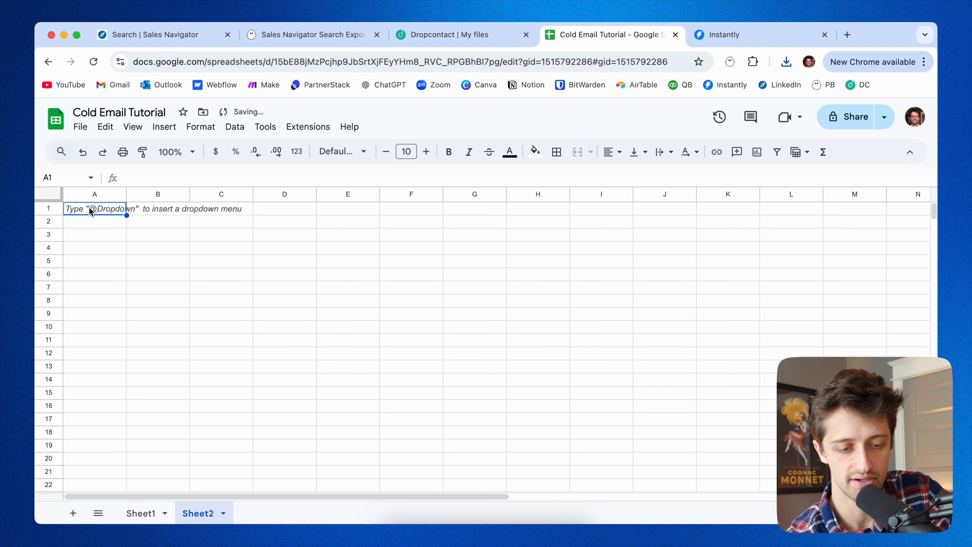
click(81, 126)
click(84, 190)
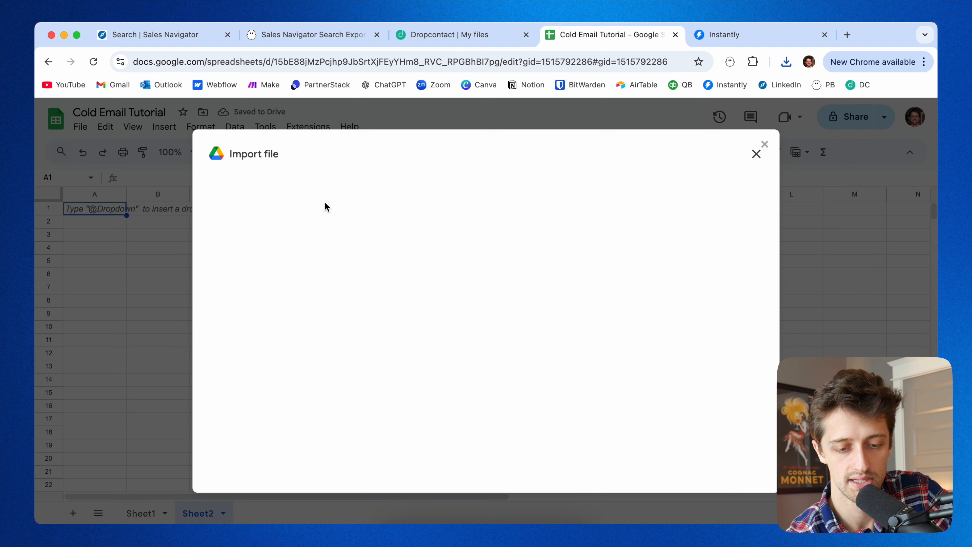
click(429, 202)
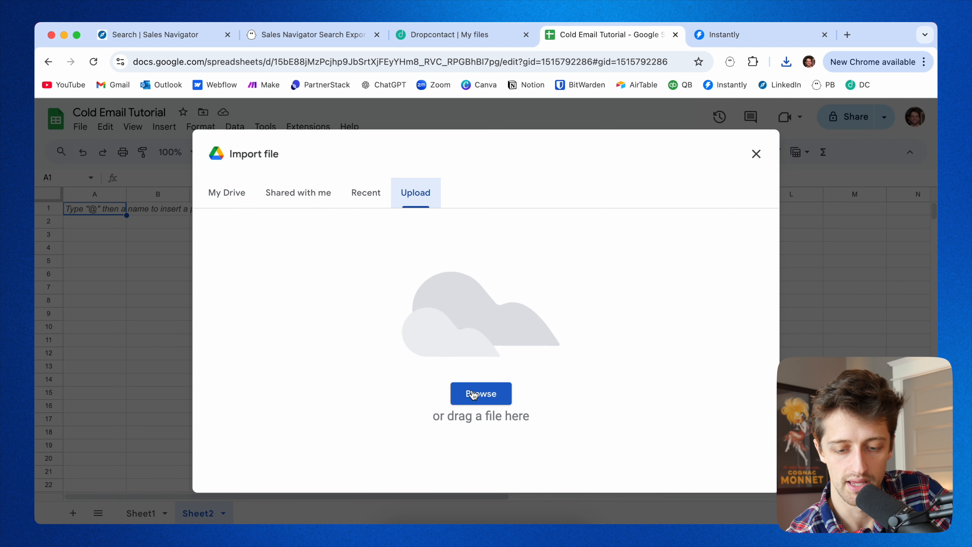
click(479, 393)
click(308, 200)
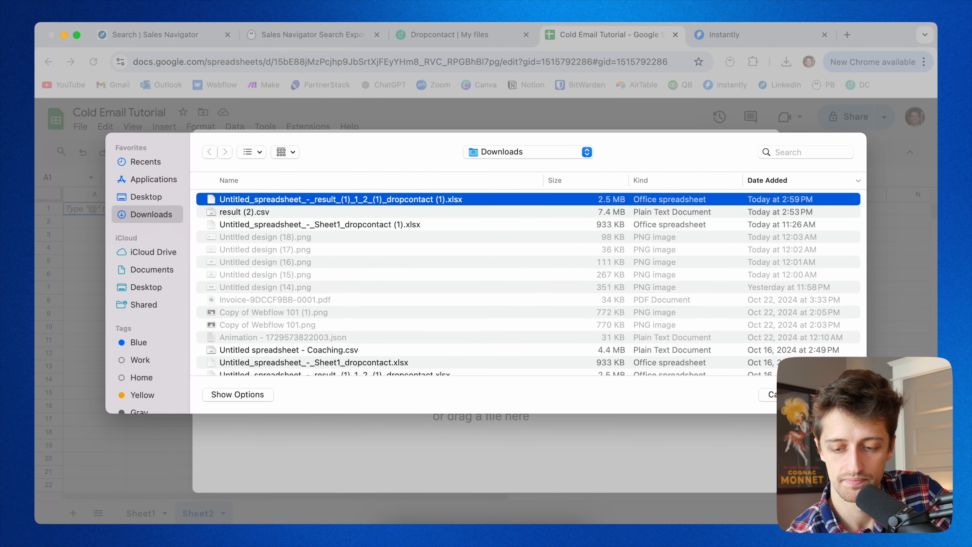
key(Return)
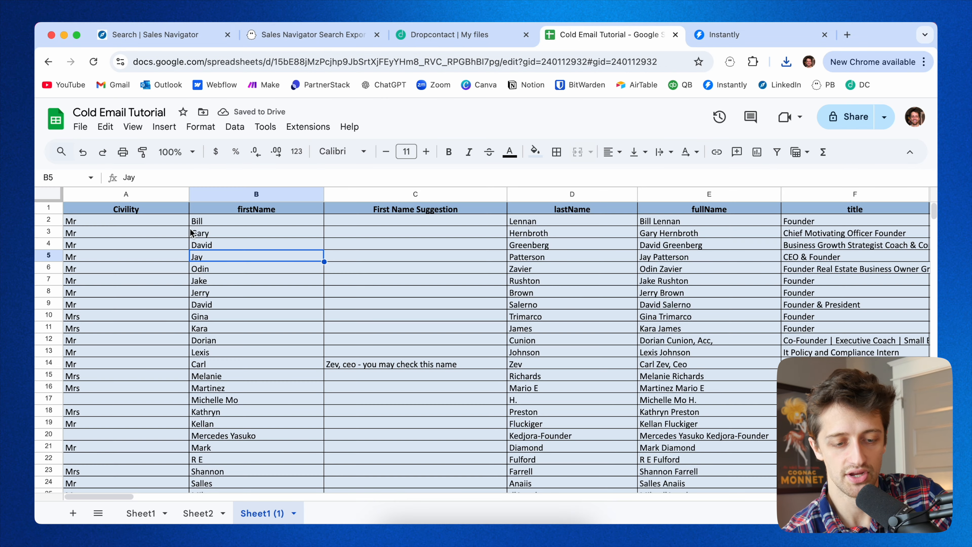
Scroll through the imported enriched sheet's columns to the Email column.
click(289, 232)
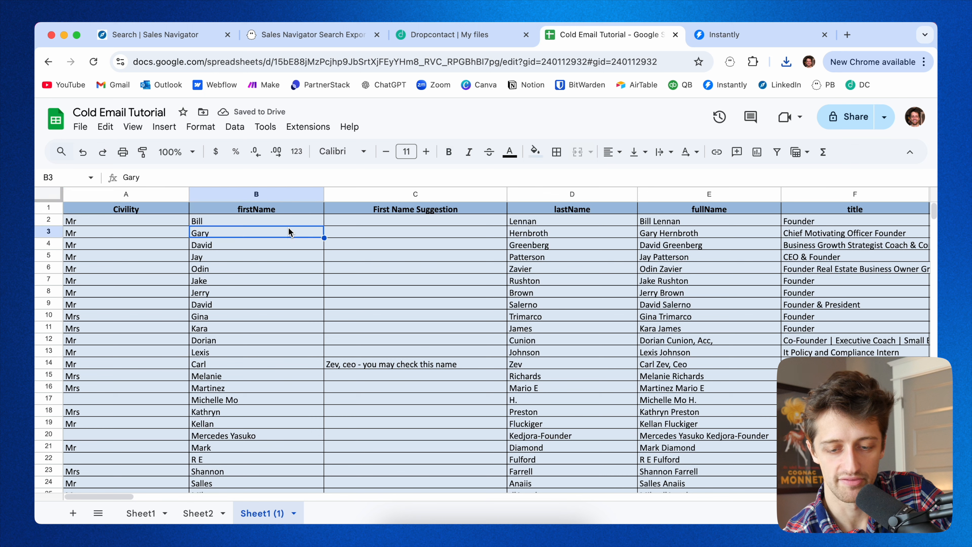
click(582, 240)
click(688, 245)
scroll(688, 245, right, 3)
click(705, 247)
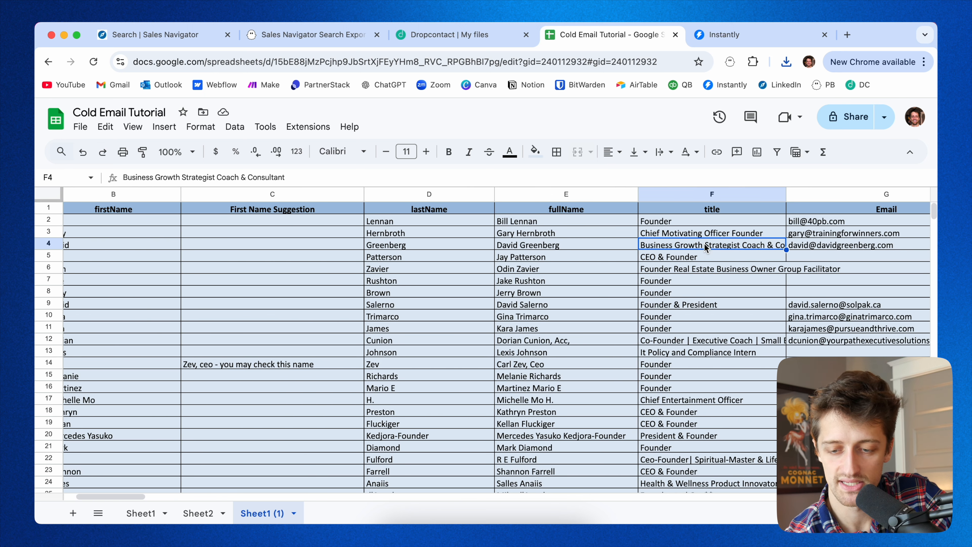
scroll(705, 247, right, 10)
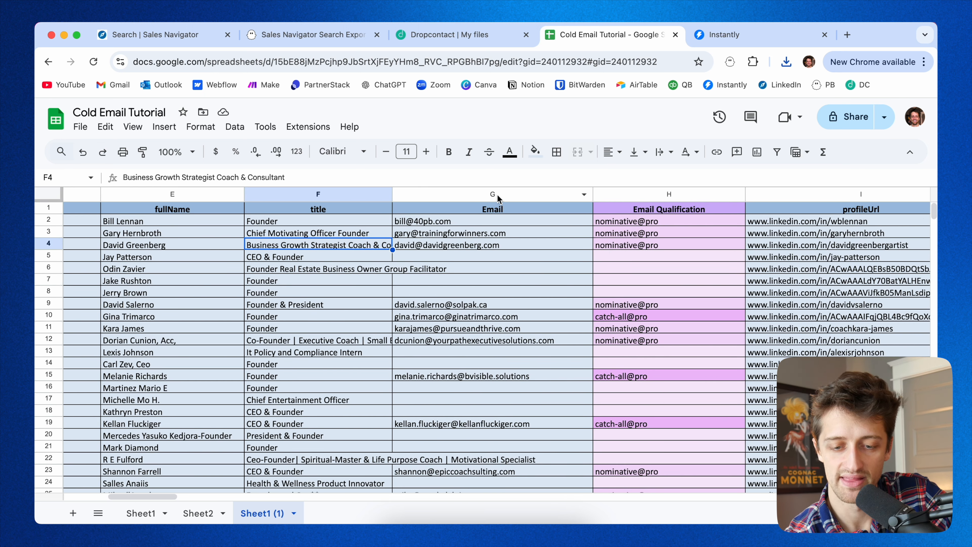
click(495, 194)
scroll(532, 291, right, 2)
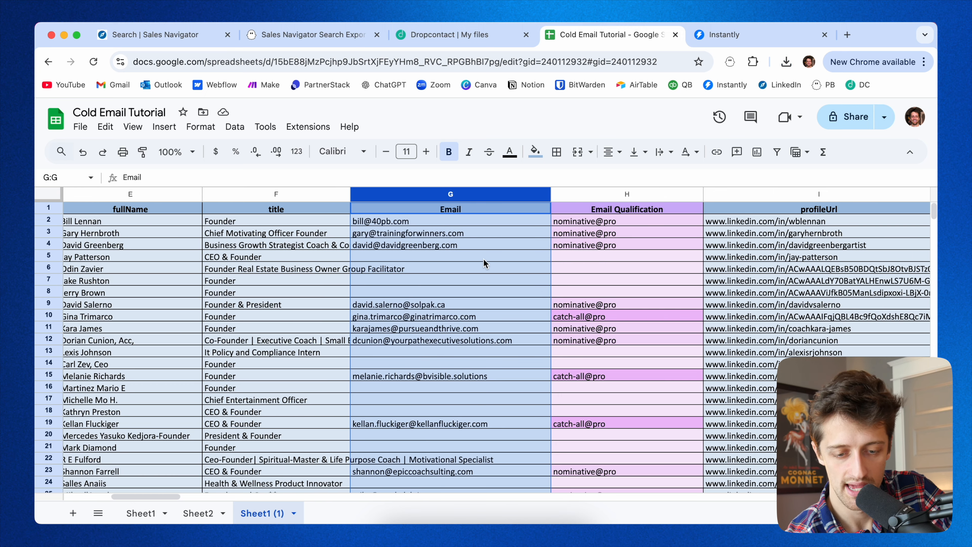
Inspect the Email and Email Qualification values across the enriched leads.
click(467, 255)
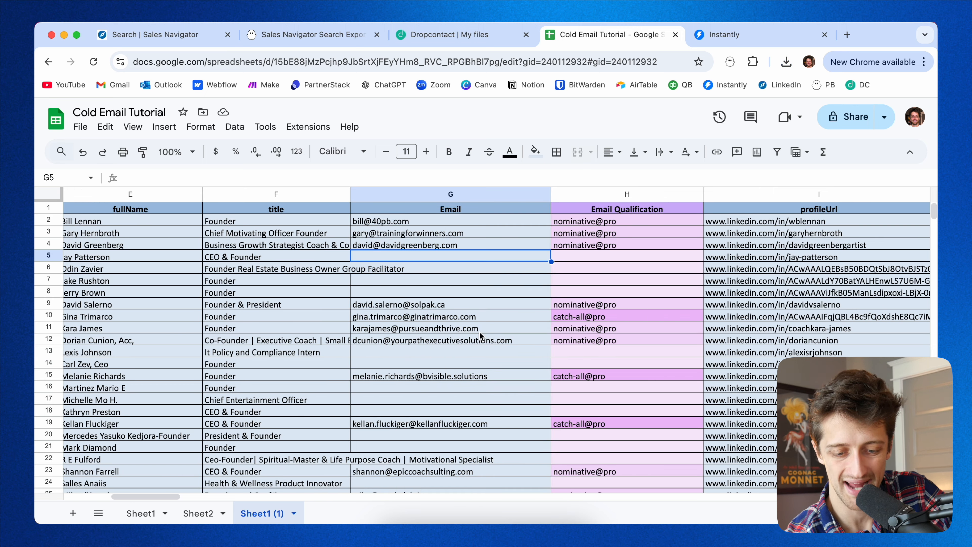
scroll(480, 331, down, 5)
scroll(480, 331, down, 10)
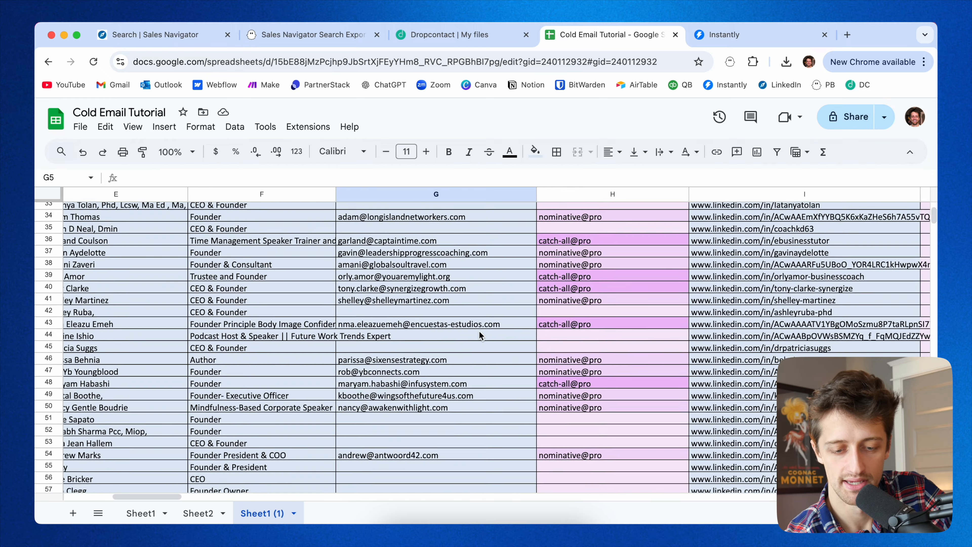
scroll(552, 251, up, 15)
click(583, 196)
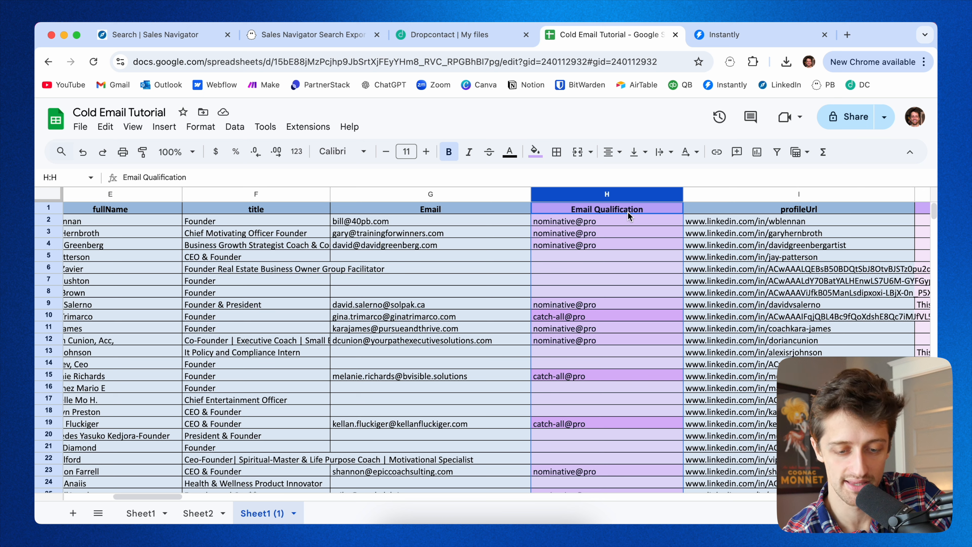
drag(621, 223, 630, 395)
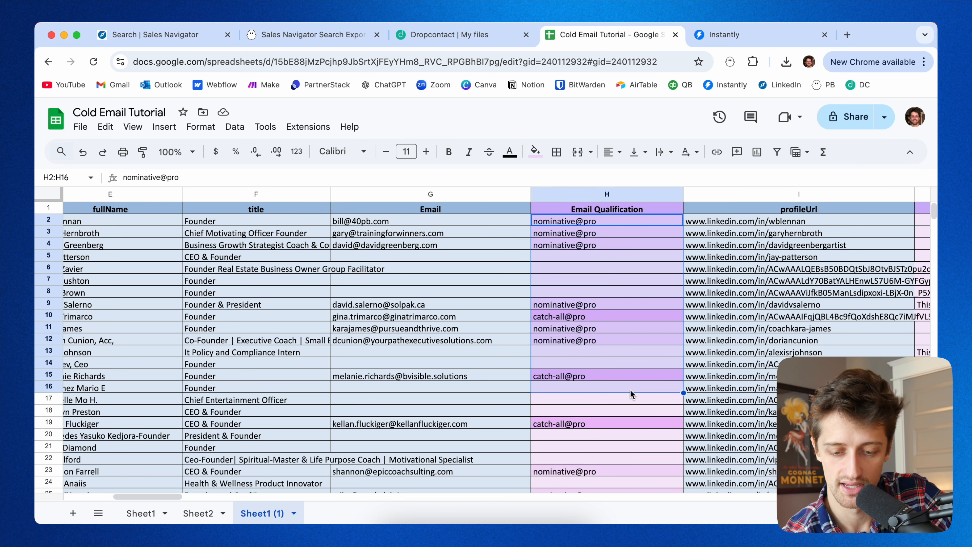
click(629, 293)
click(616, 222)
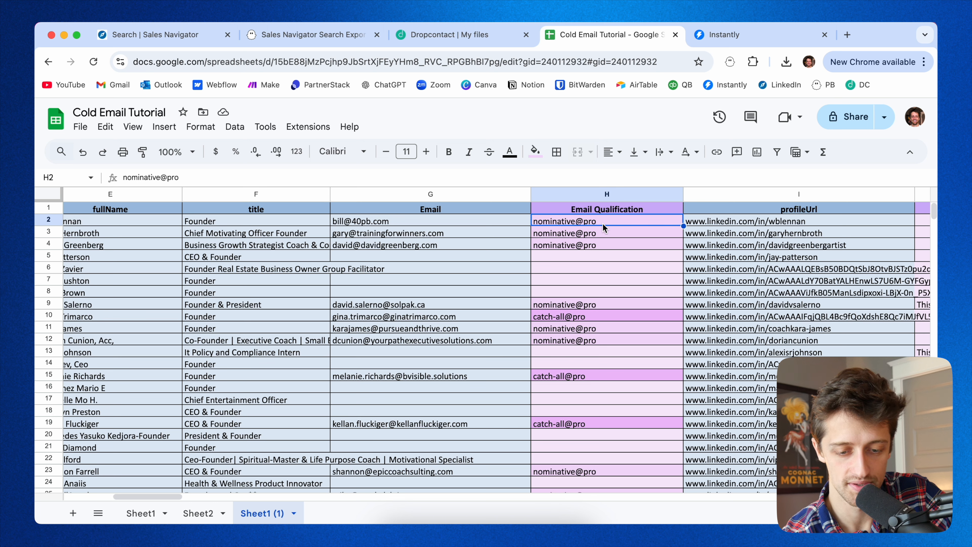
click(486, 220)
click(445, 207)
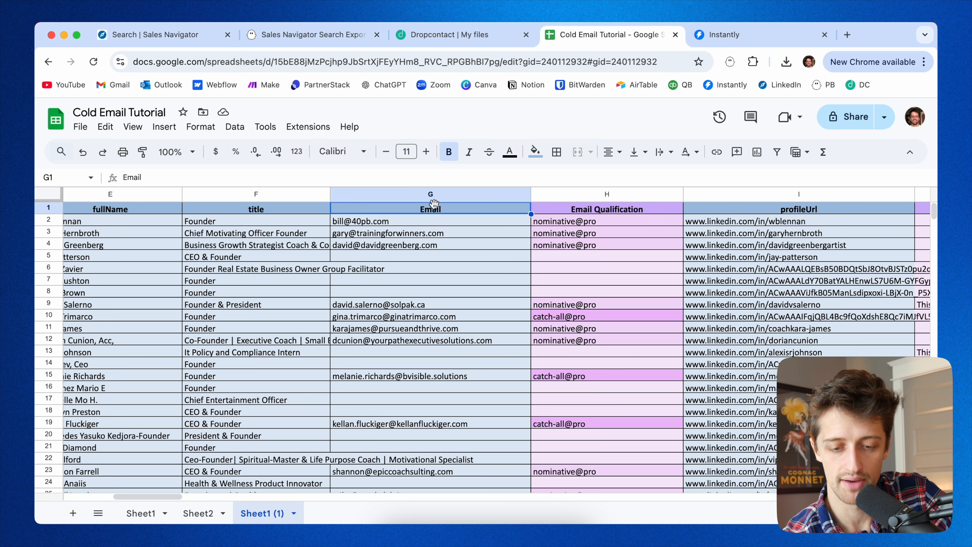
Create a filter on the sheet and filter the Email column to exclude blank emails.
right_click(445, 207)
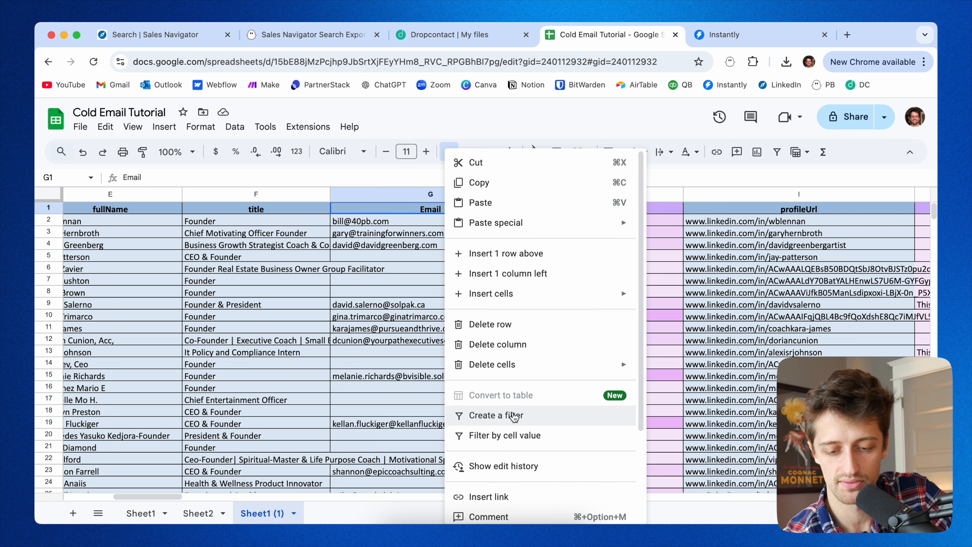
click(511, 416)
click(524, 208)
click(372, 417)
click(487, 519)
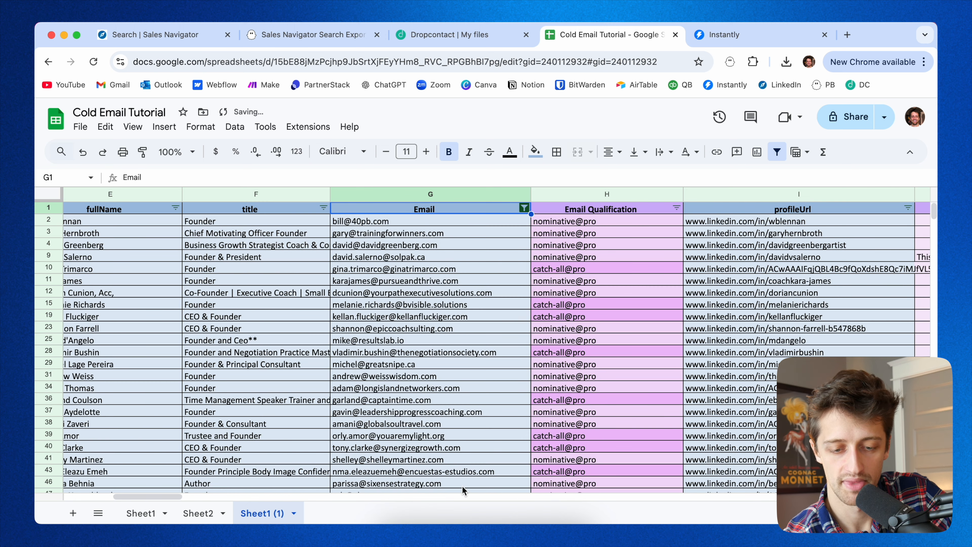
Select the filtered email cells down to the last row to review how many leads have emails.
click(426, 245)
click(414, 221)
key(super+shift+Down)
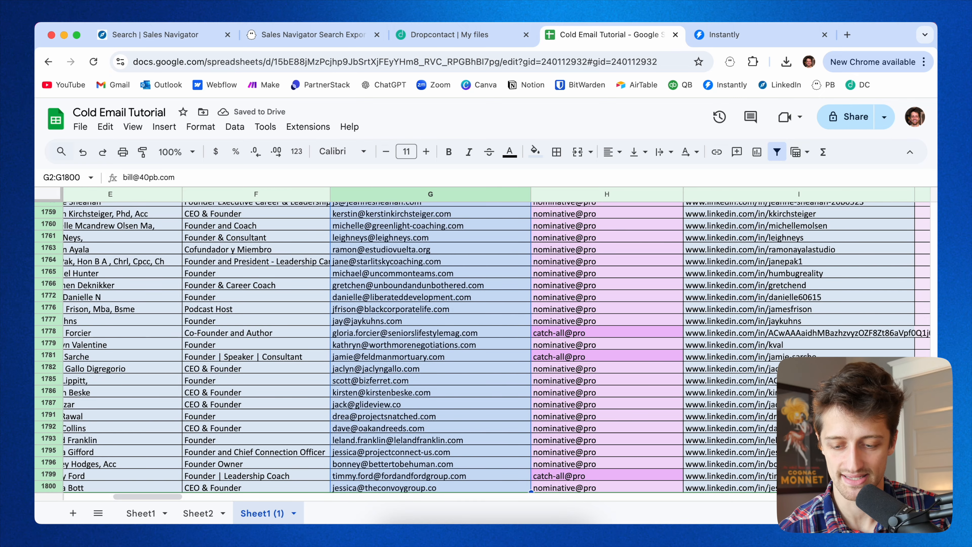
scroll(444, 356, up, 20)
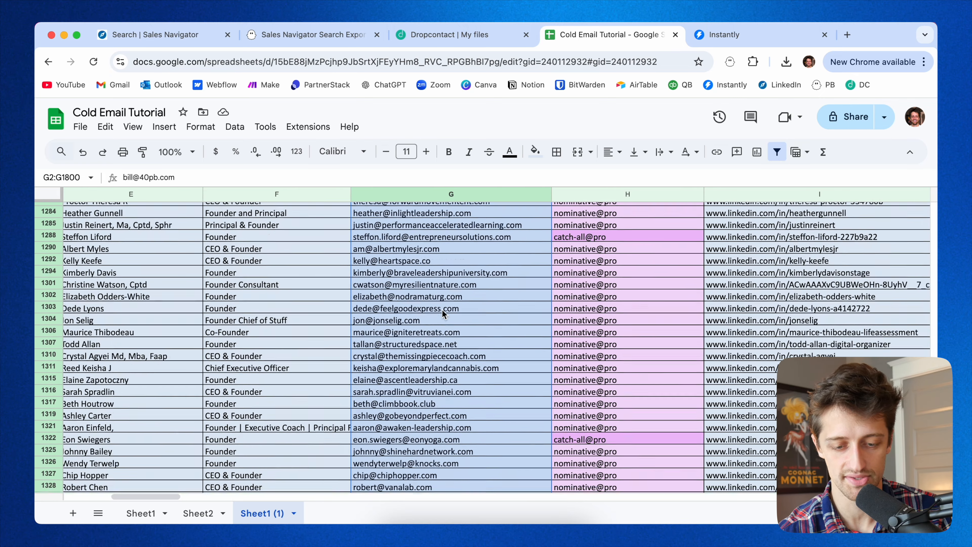
scroll(443, 314, up, 20)
scroll(444, 310, up, 20)
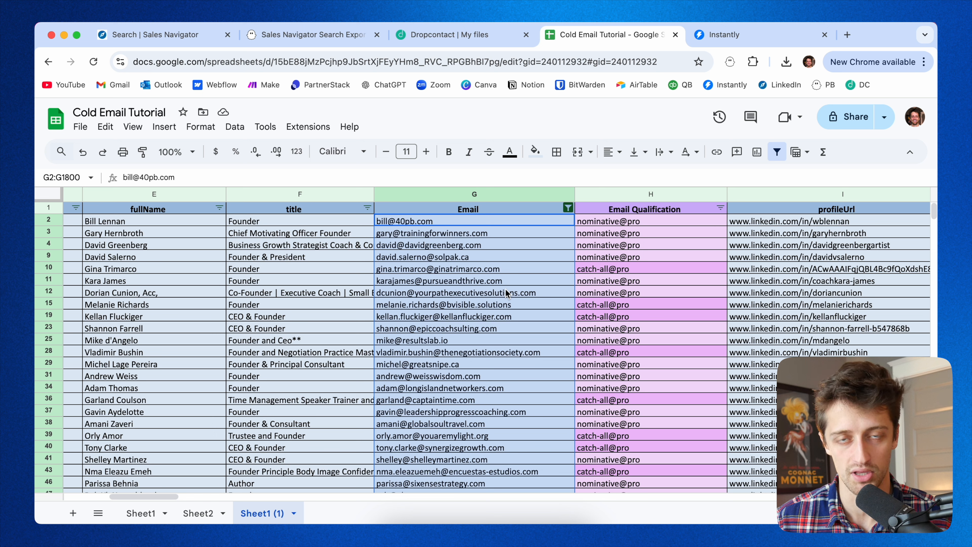
Select and inspect ranges of email cells at the top of the filtered Email column.
click(497, 249)
click(456, 213)
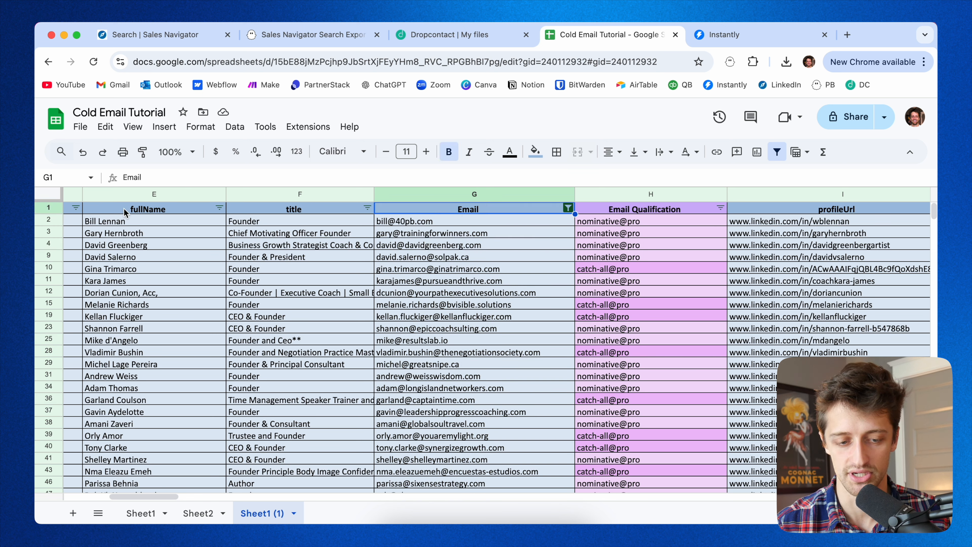
scroll(126, 214, left, 10)
scroll(503, 272, right, 5)
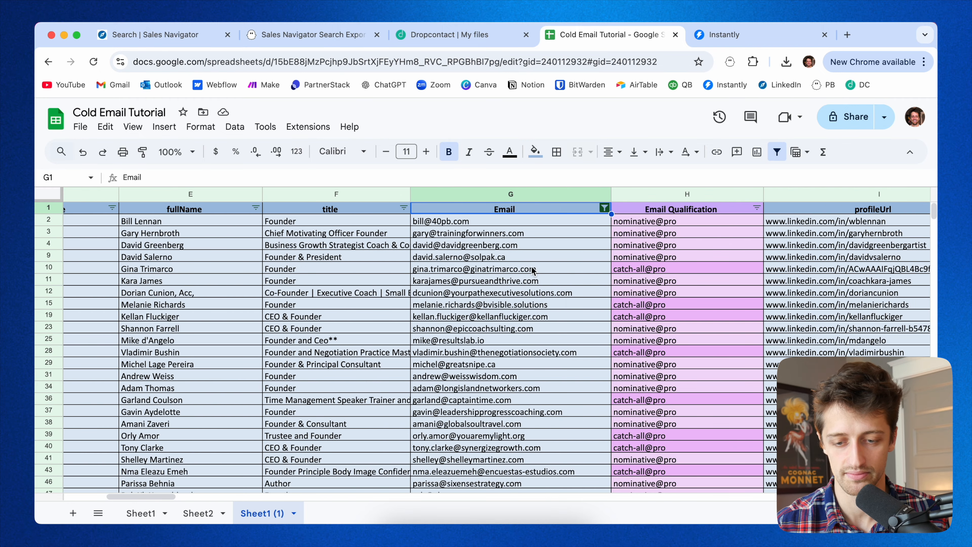
drag(556, 221, 565, 398)
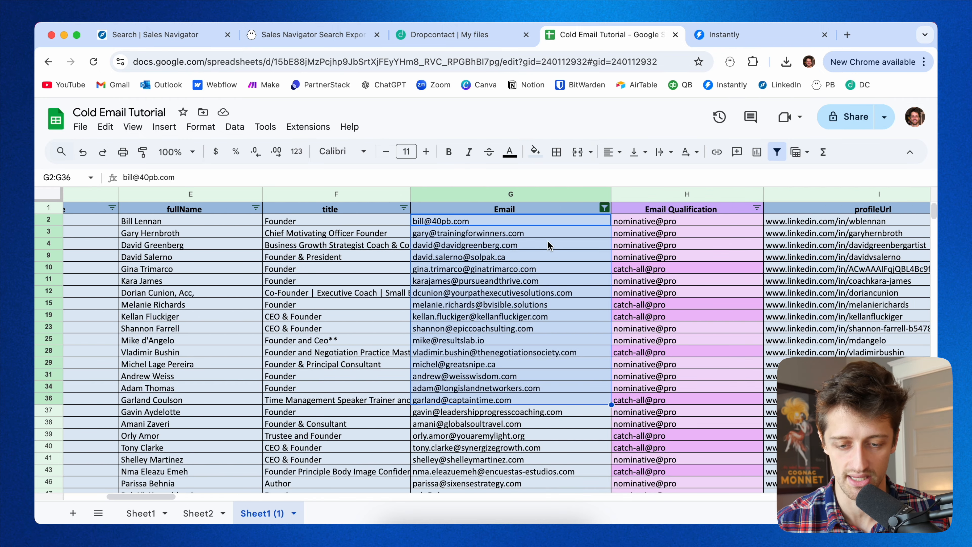
drag(546, 223, 554, 352)
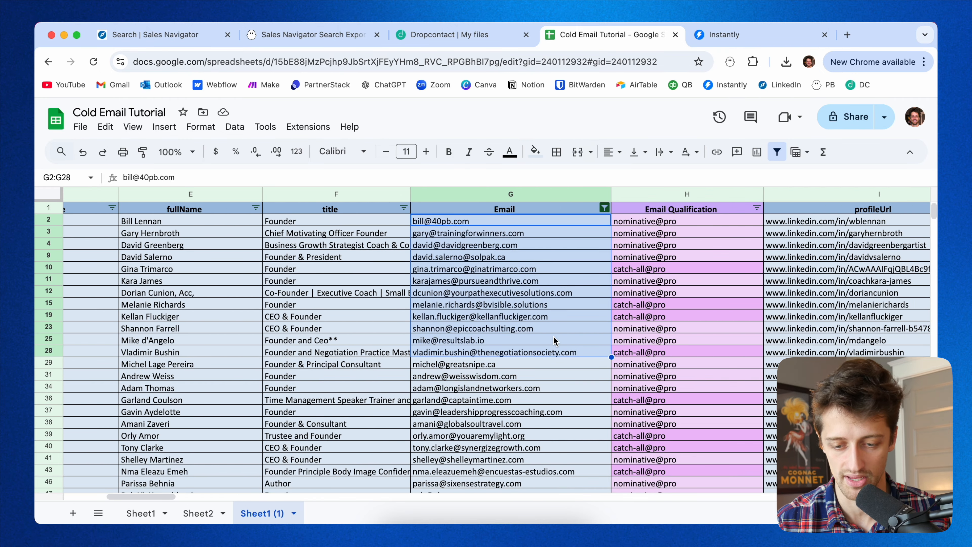
click(543, 222)
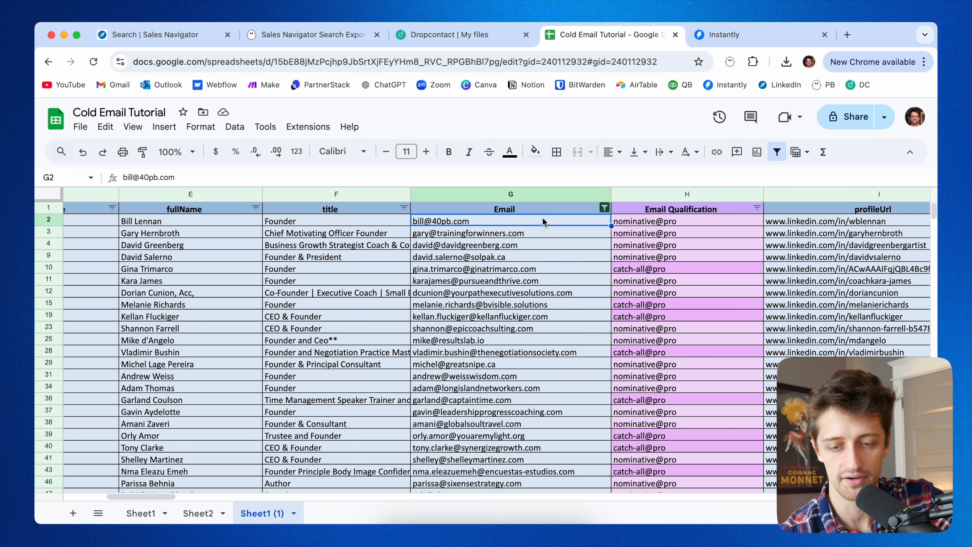
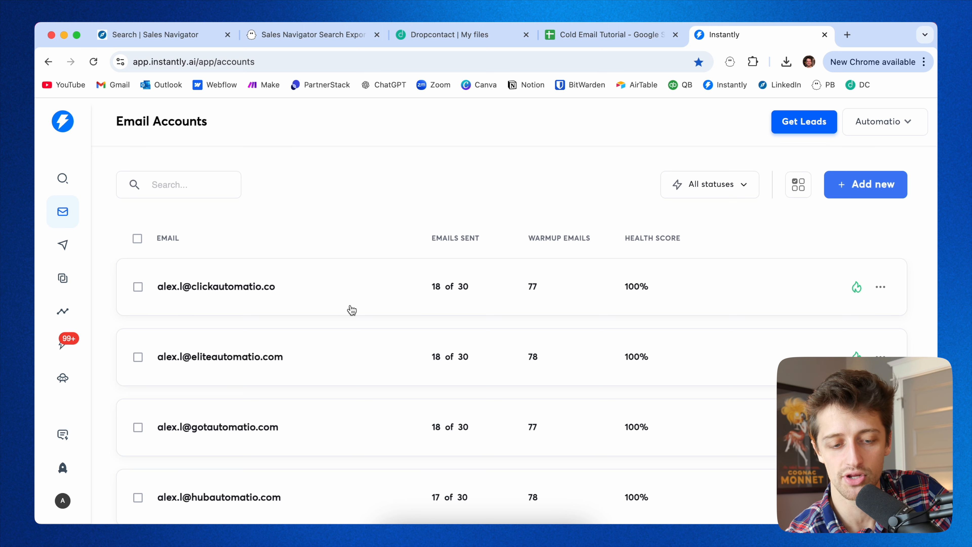
Scroll through the sending email accounts list to review emails sent, warmup emails and health scores.
scroll(350, 311, down, 2)
scroll(351, 310, down, 8)
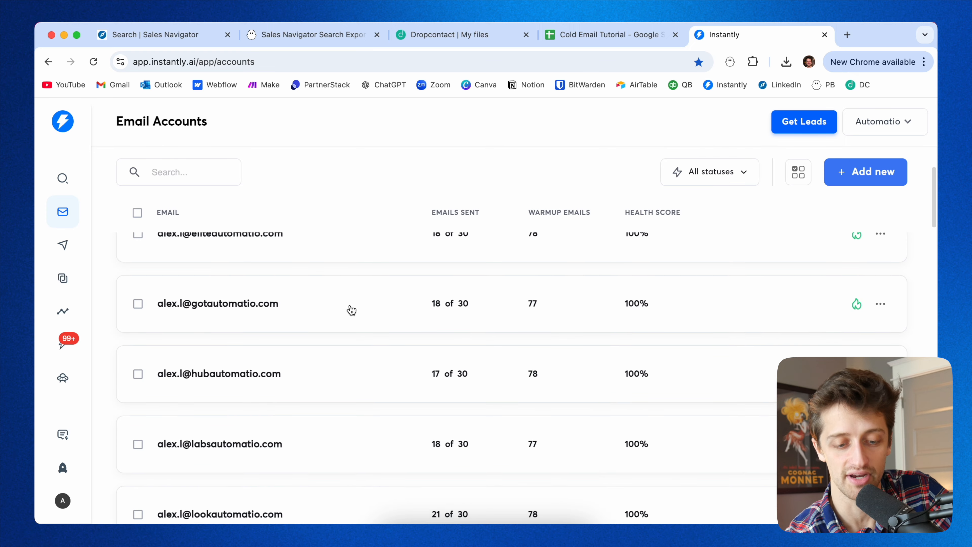
scroll(349, 331, down, 8)
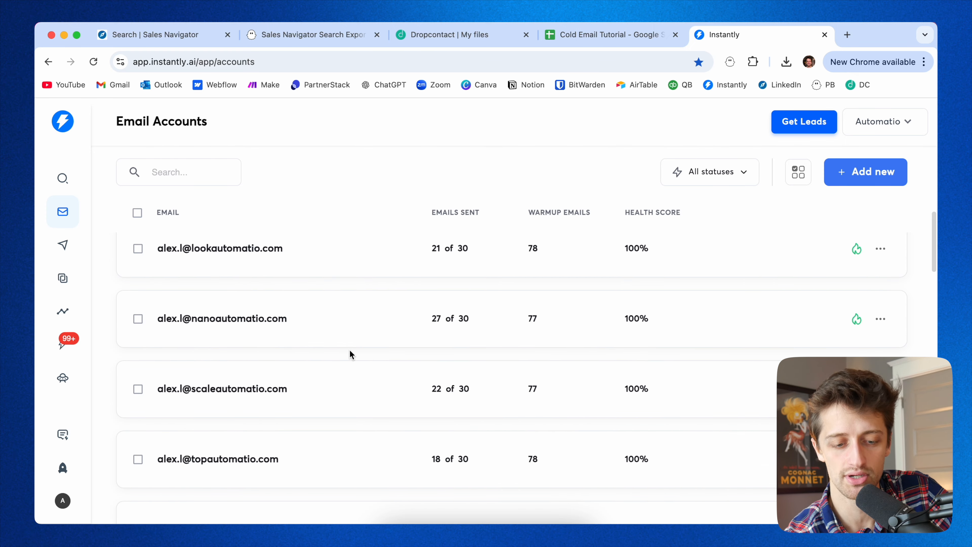
scroll(351, 355, down, 6)
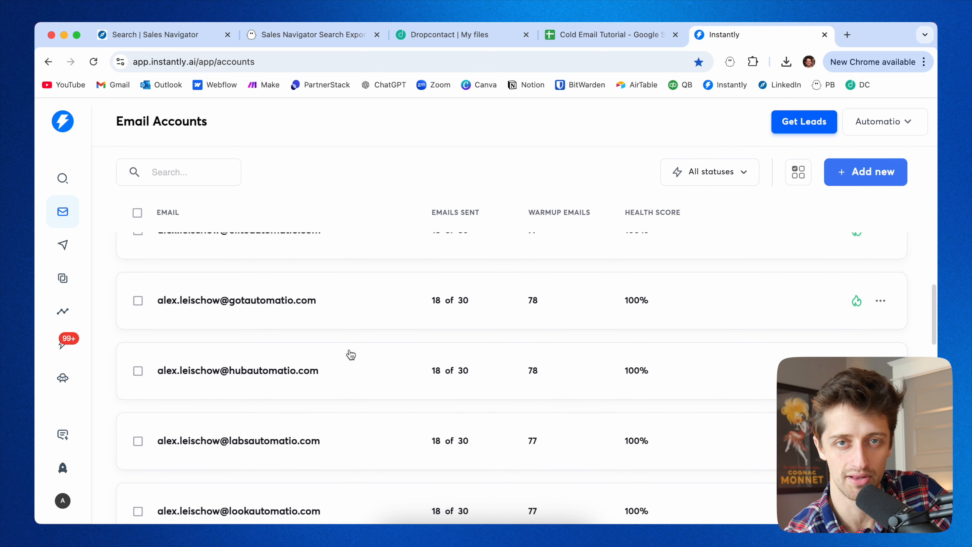
scroll(351, 355, down, 15)
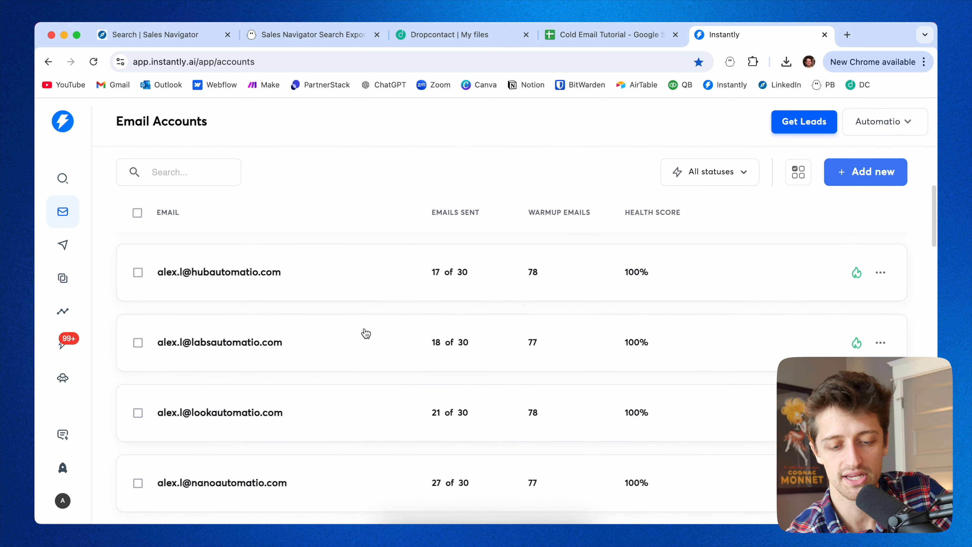
scroll(365, 329, down, 10)
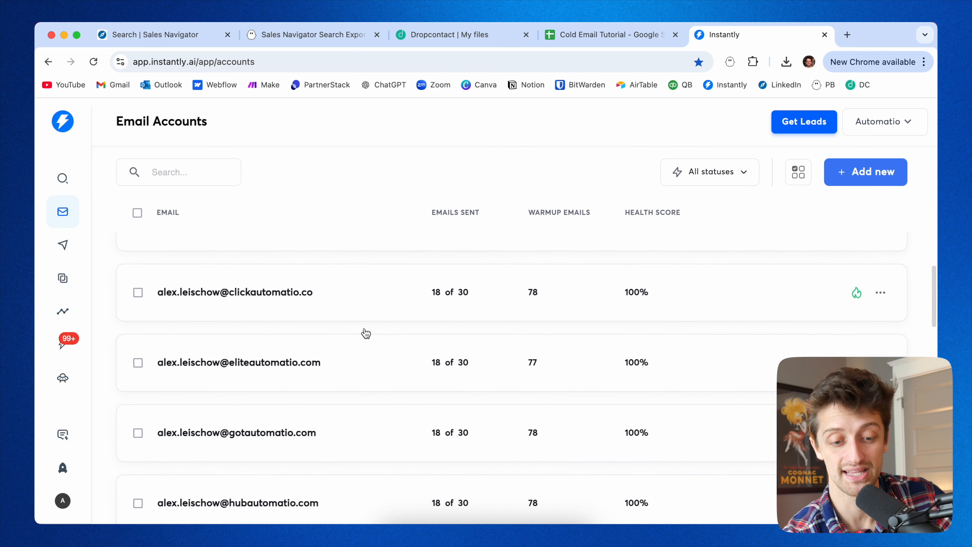
scroll(364, 332, down, 8)
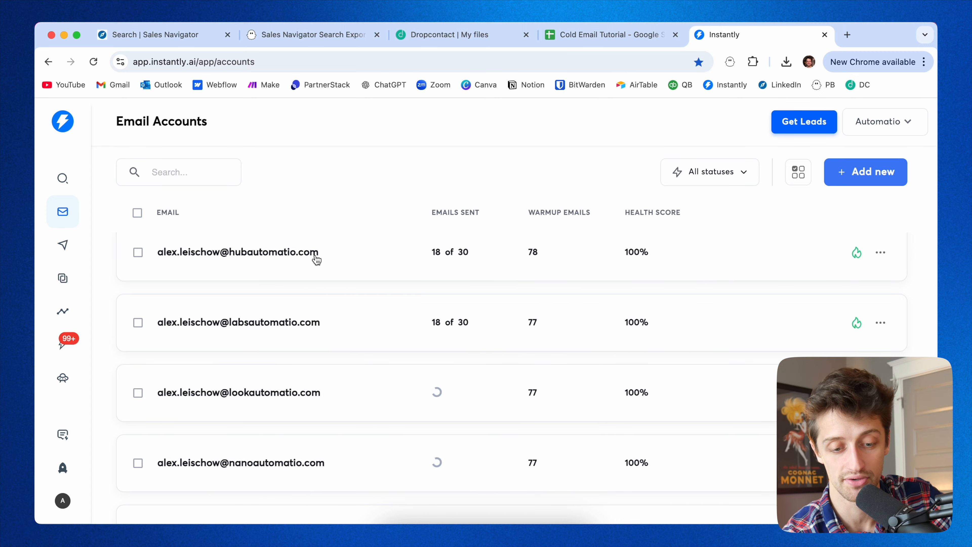
scroll(207, 364, down, 1)
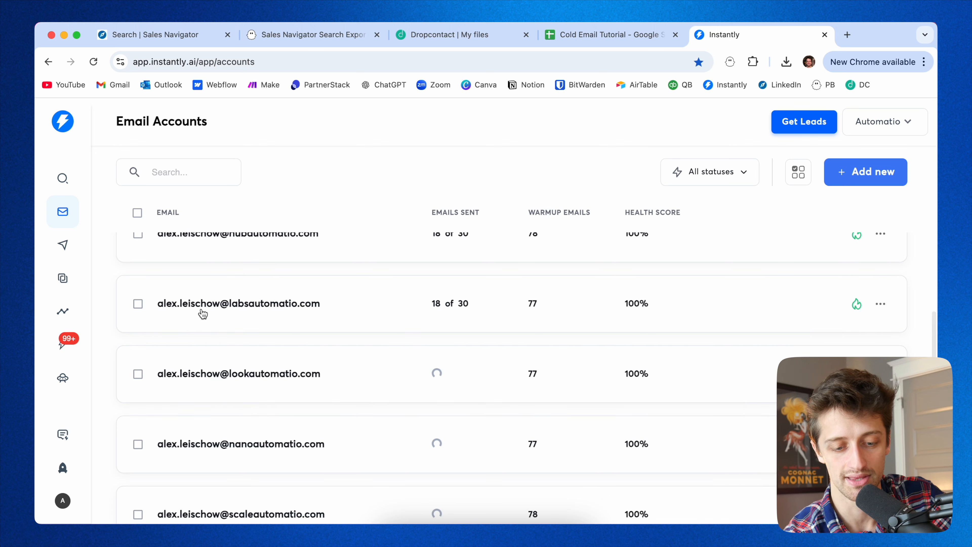
scroll(318, 326, down, 15)
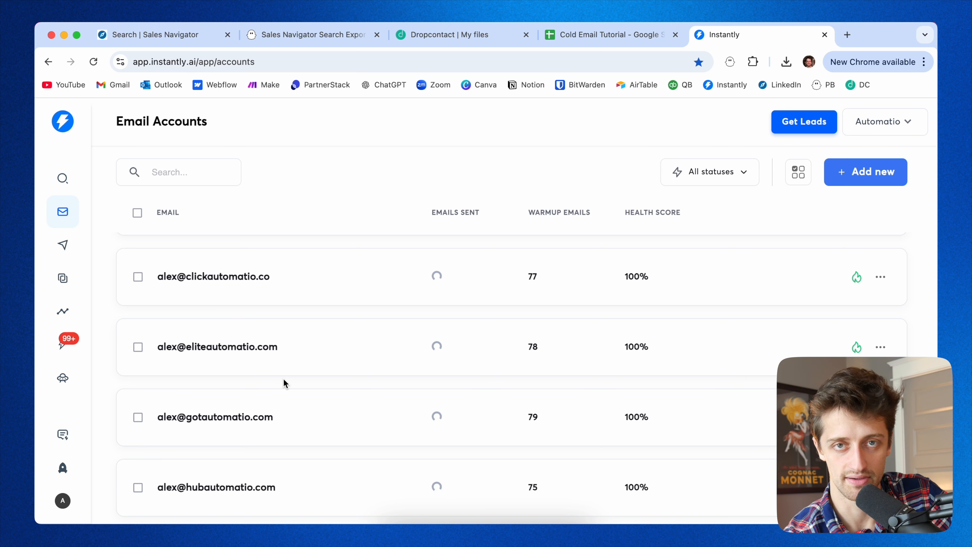
scroll(283, 378, down, 5)
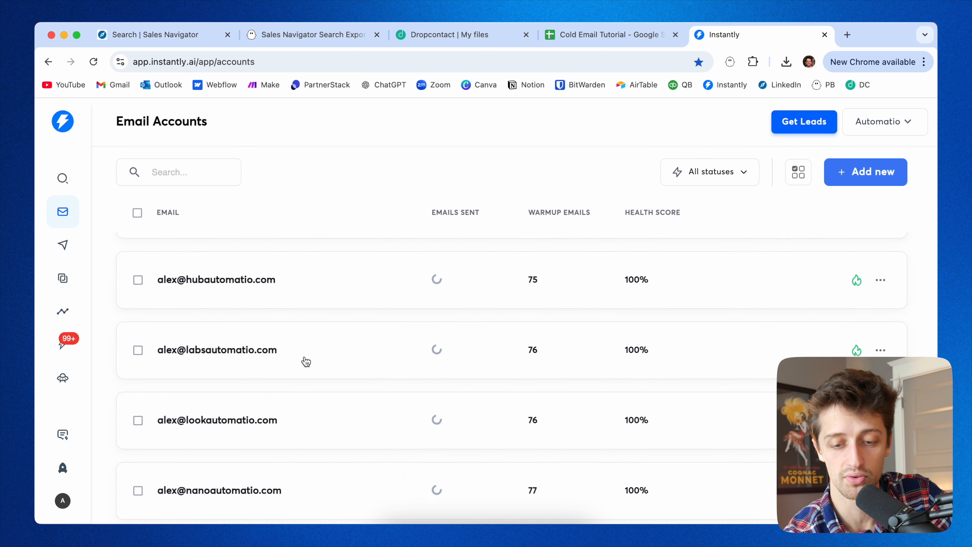
scroll(323, 341, up, 6)
scroll(323, 340, up, 20)
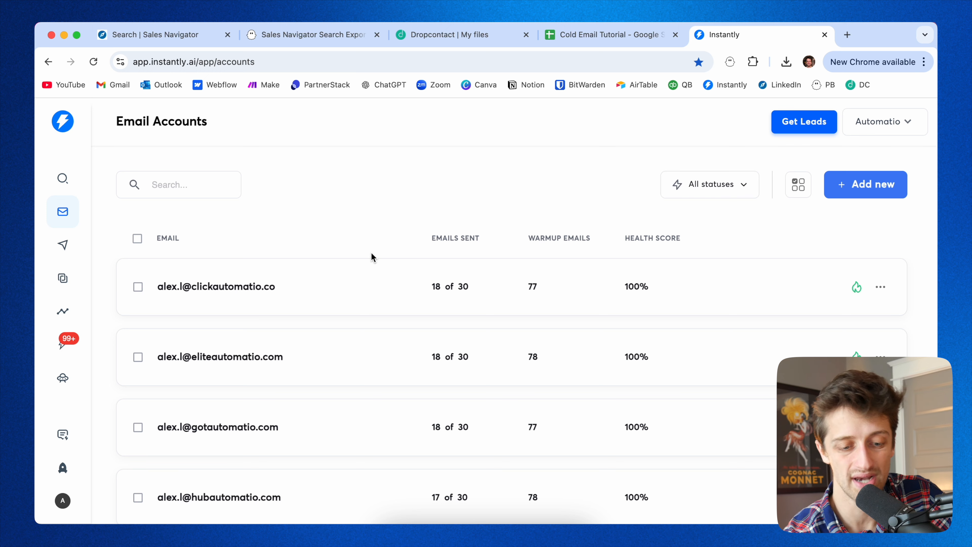
scroll(375, 293, down, 3)
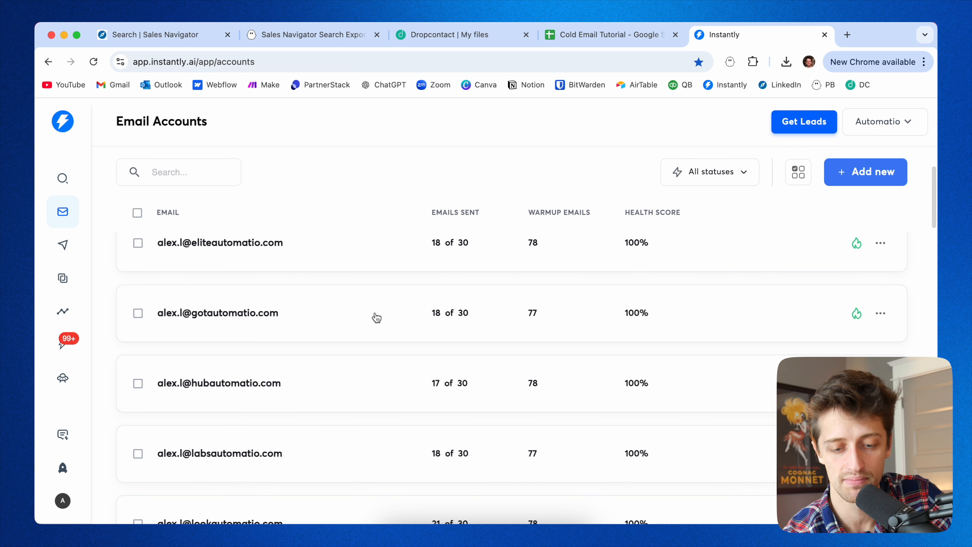
scroll(376, 320, up, 3)
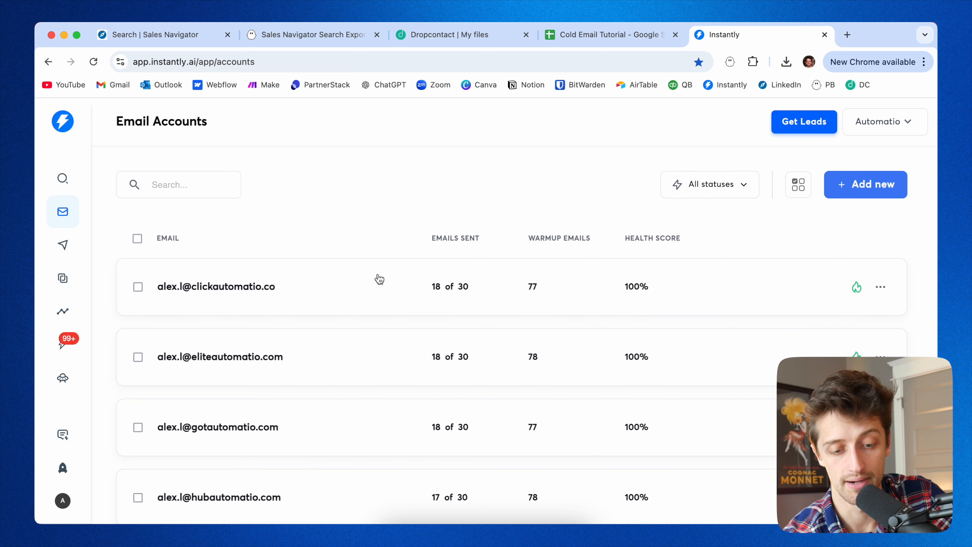
scroll(373, 343, down, 6)
scroll(370, 352, down, 8)
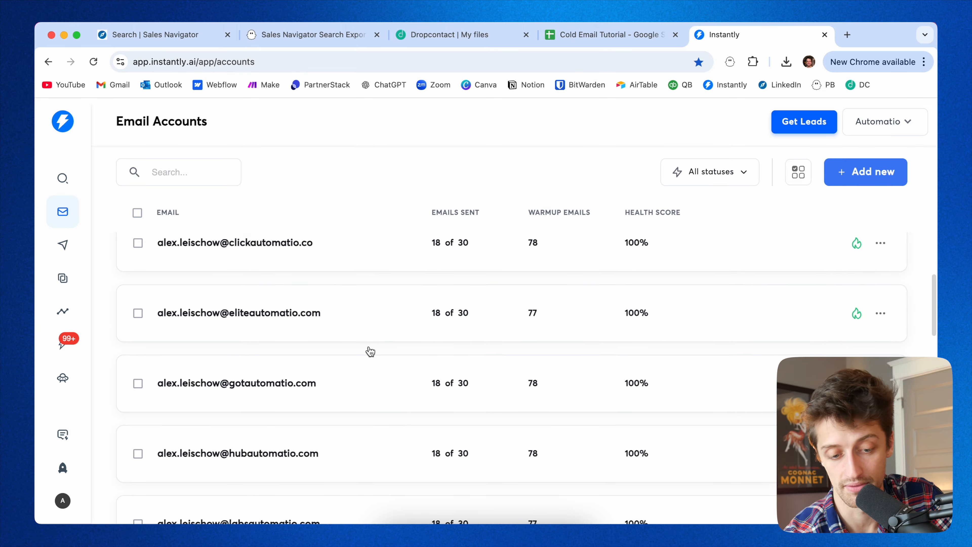
scroll(370, 351, down, 10)
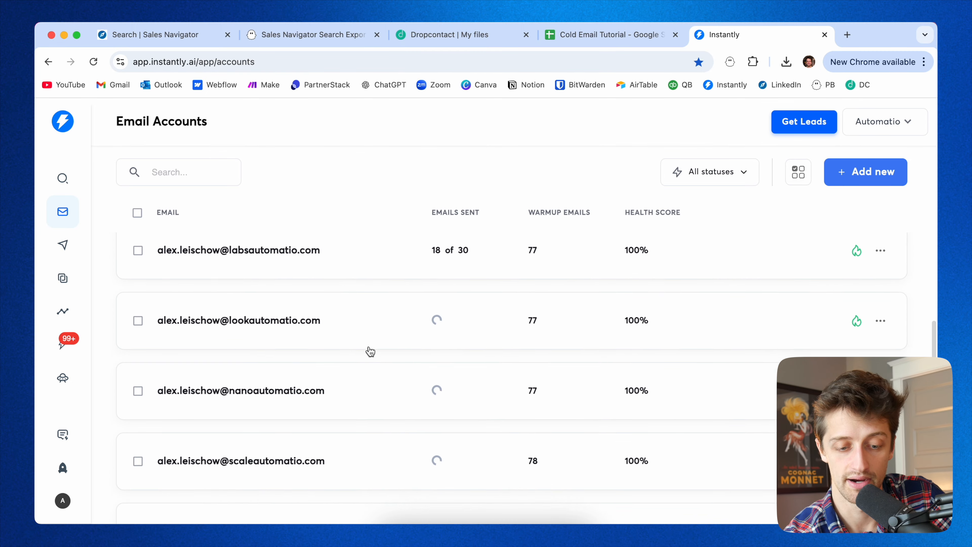
scroll(369, 345, down, 12)
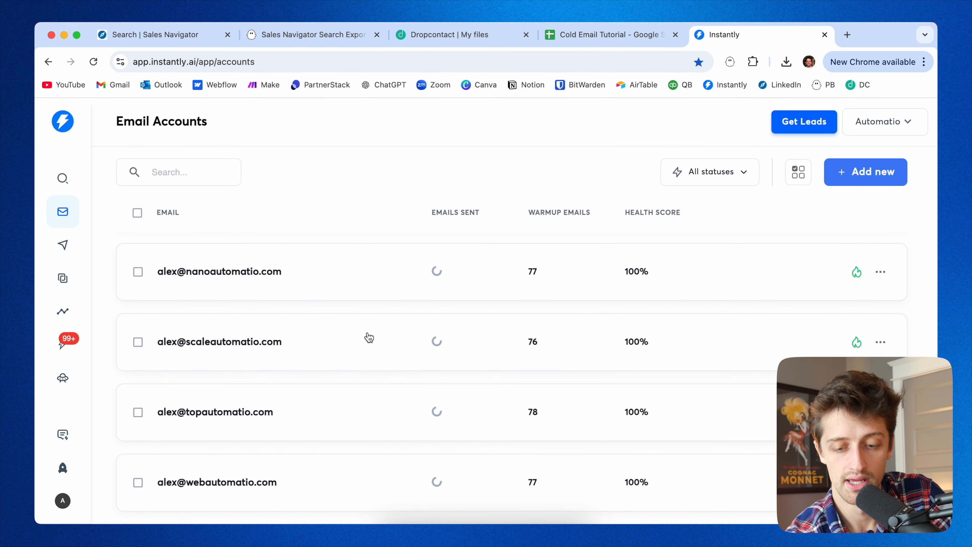
scroll(367, 333, up, 20)
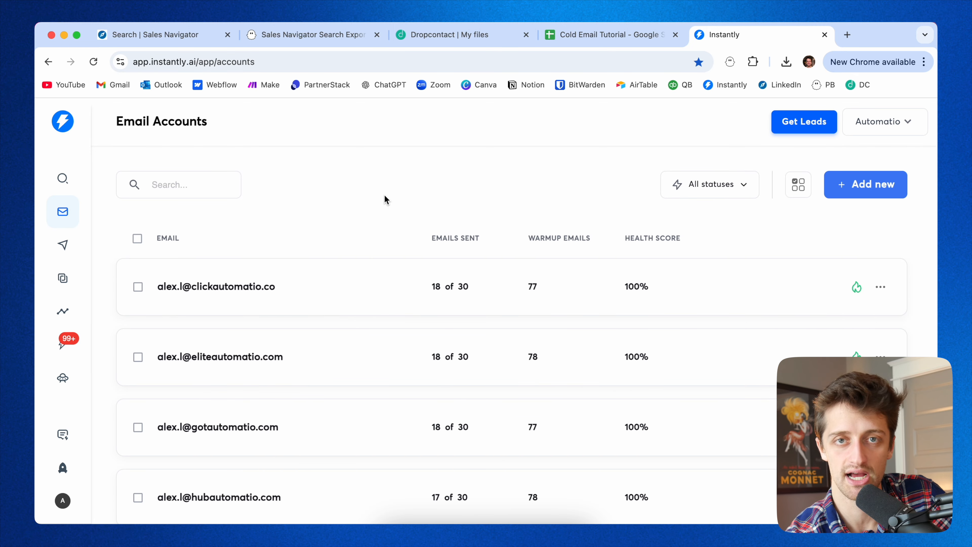
scroll(364, 363, down, 5)
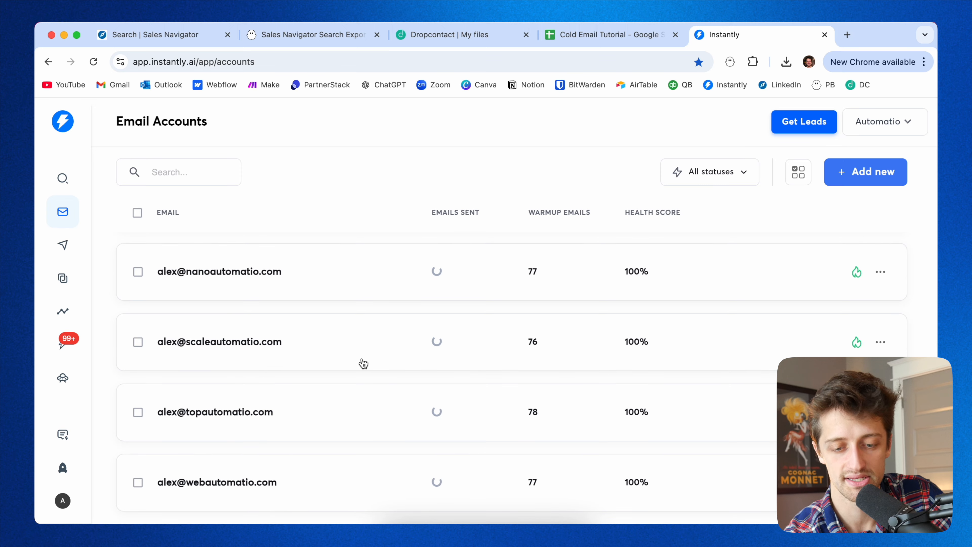
scroll(364, 363, up, 5)
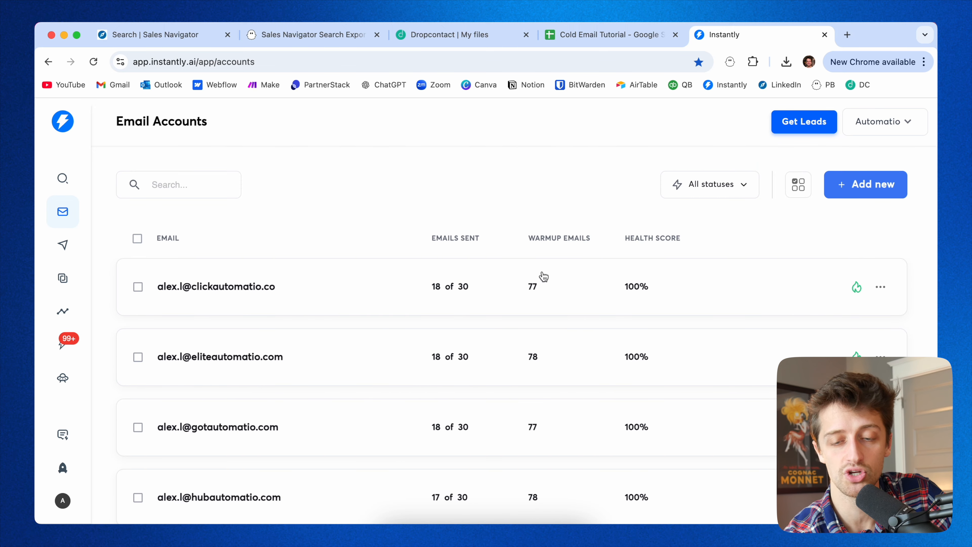
drag(596, 235, 529, 235)
click(529, 206)
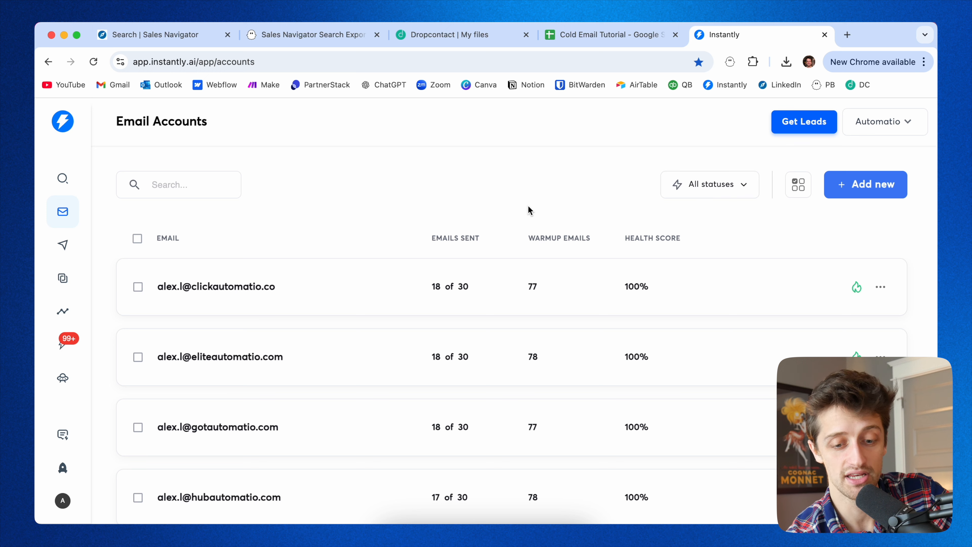
scroll(452, 346, down, 20)
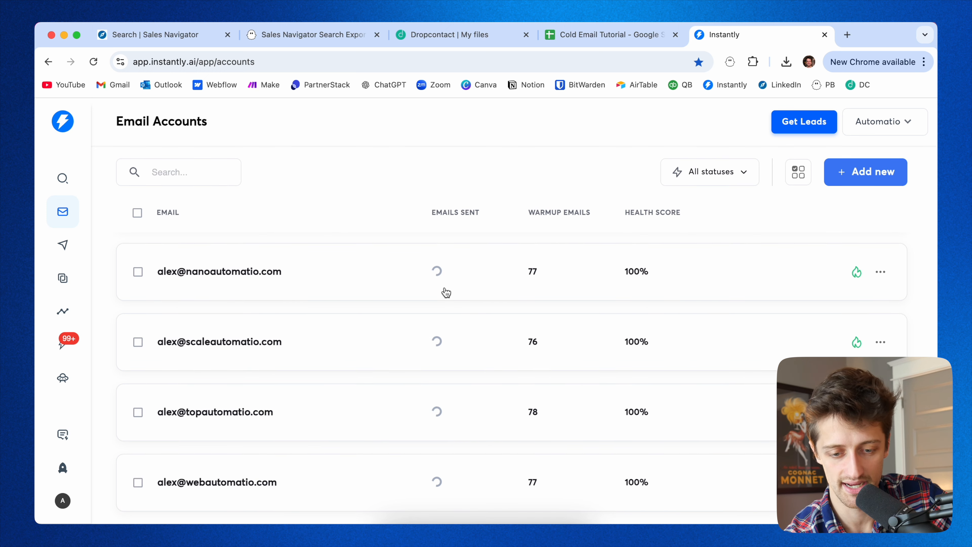
scroll(446, 293, up, 20)
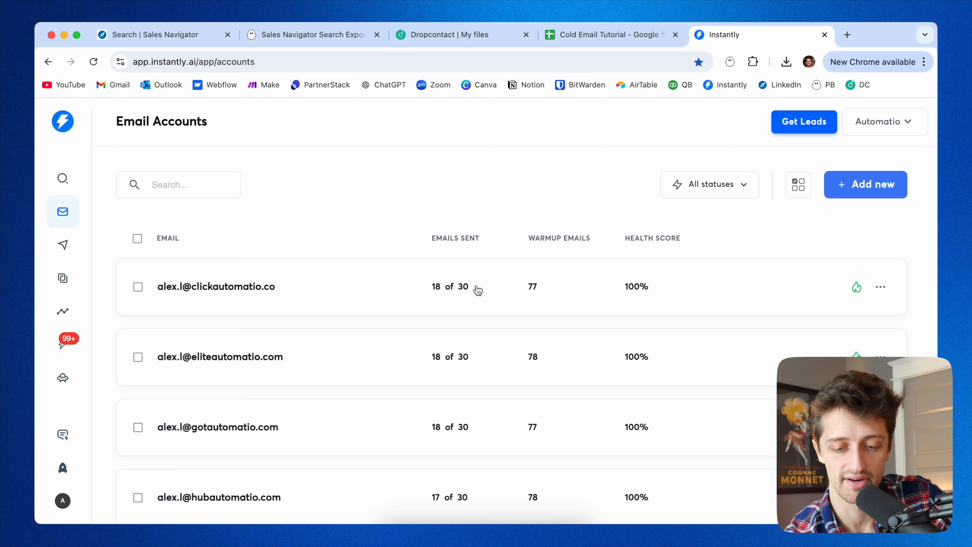
scroll(476, 289, down, 10)
scroll(475, 289, up, 10)
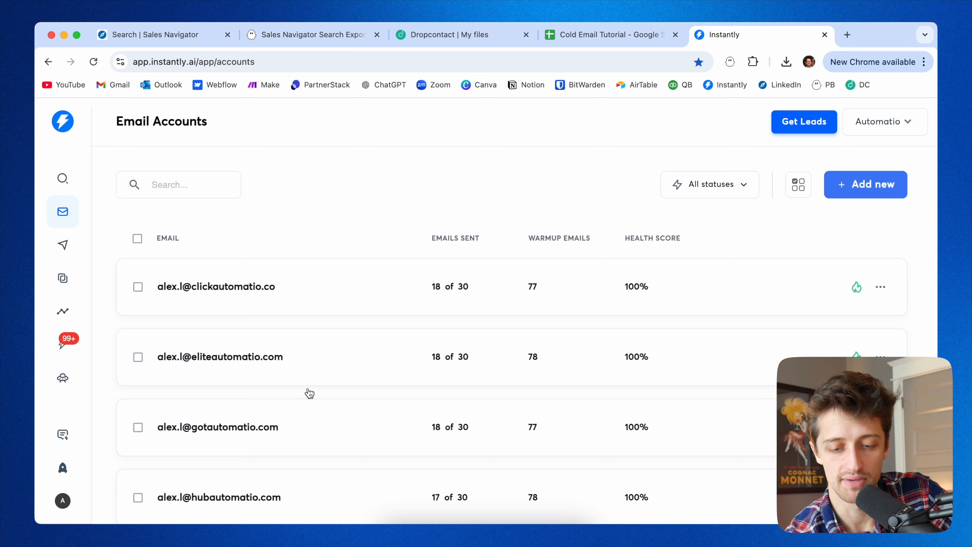
scroll(312, 369, down, 20)
scroll(308, 415, up, 20)
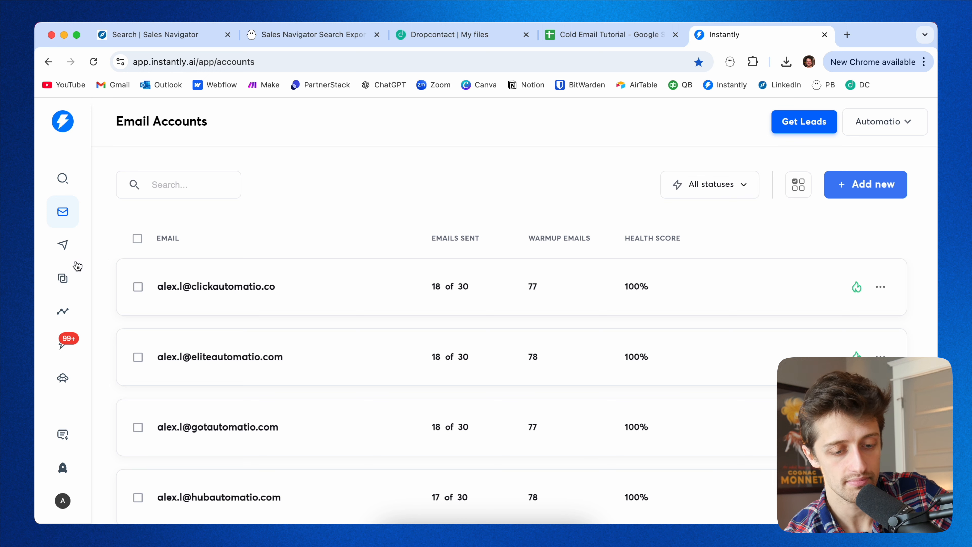
Open the Content Generation | Coaching campaign and view its leads list.
click(64, 245)
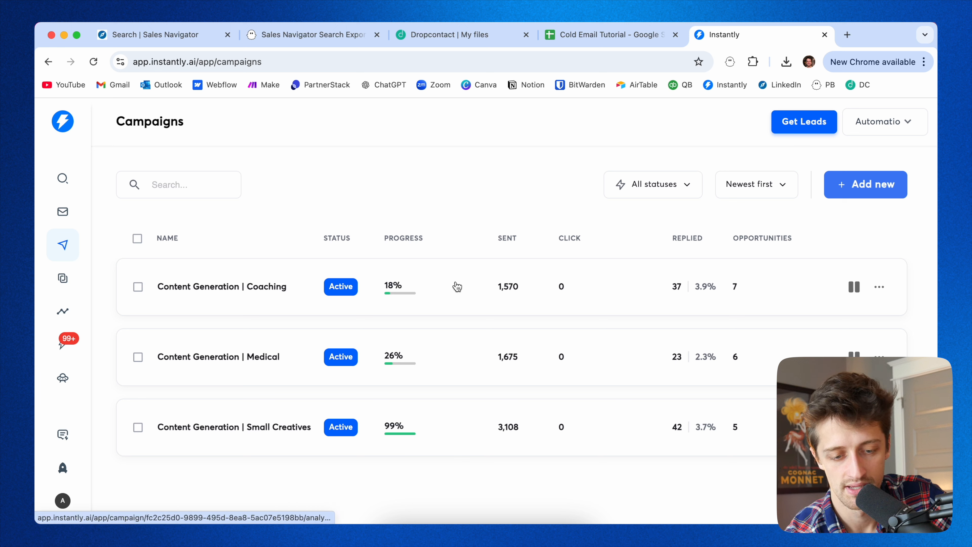
click(270, 295)
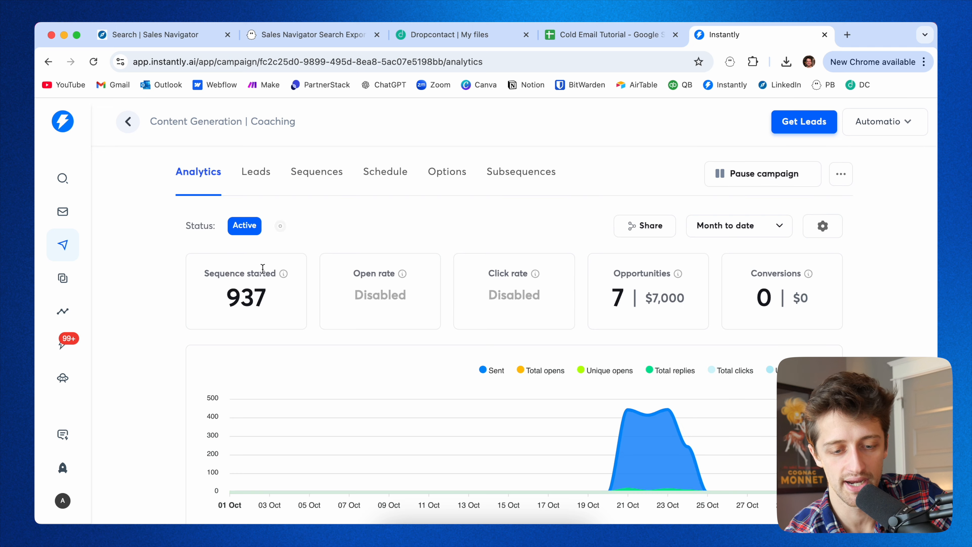
click(256, 174)
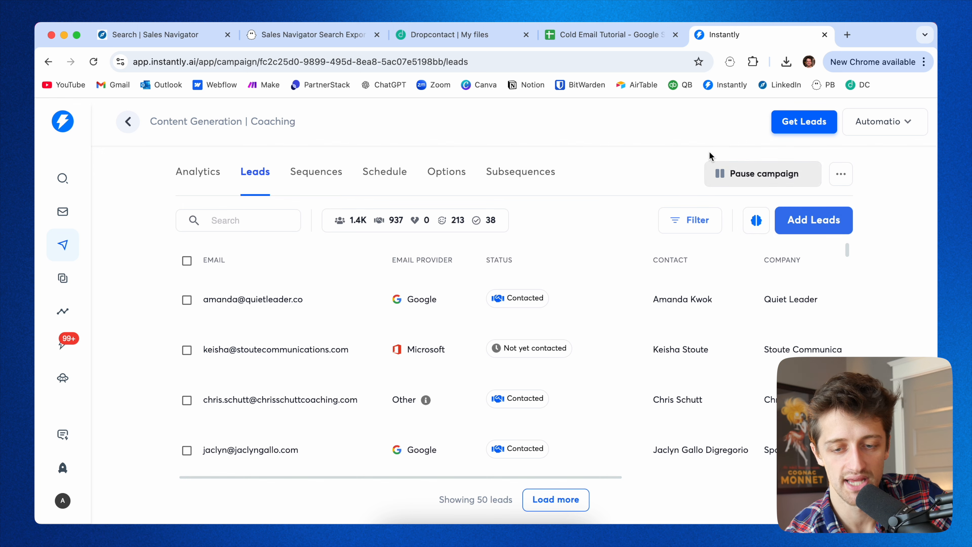
Switch to the Cold Email Tutorial sheet and select a range of the filtered email cells to review them.
click(616, 34)
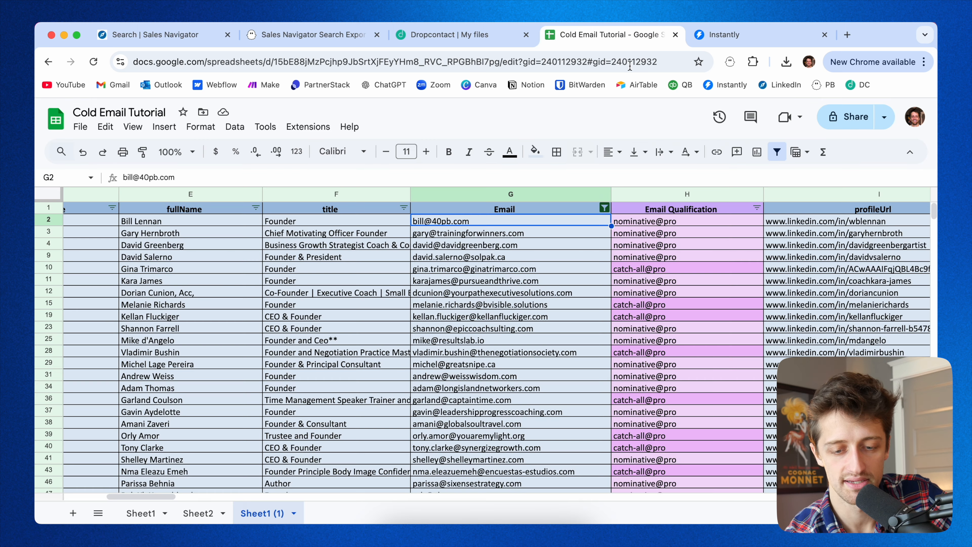
click(482, 212)
drag(502, 222, 495, 405)
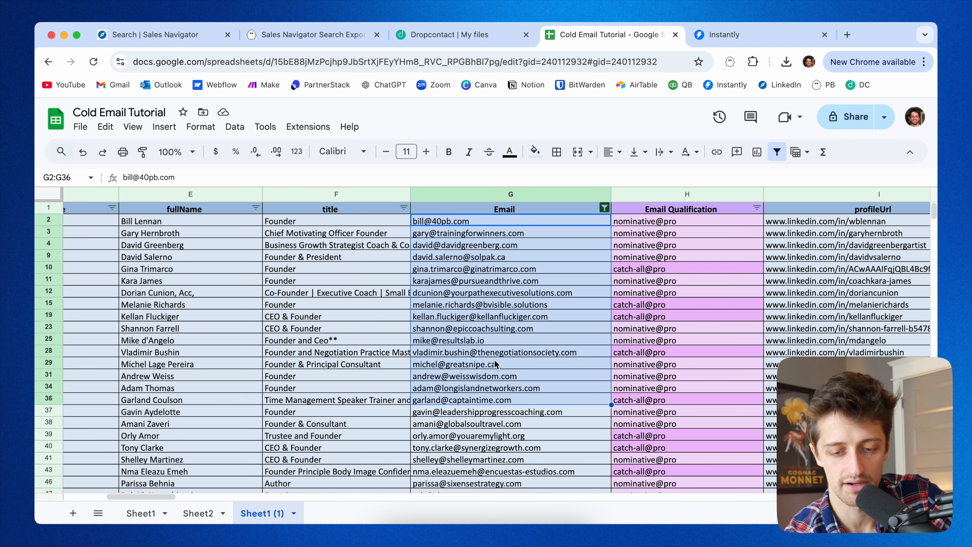
click(543, 224)
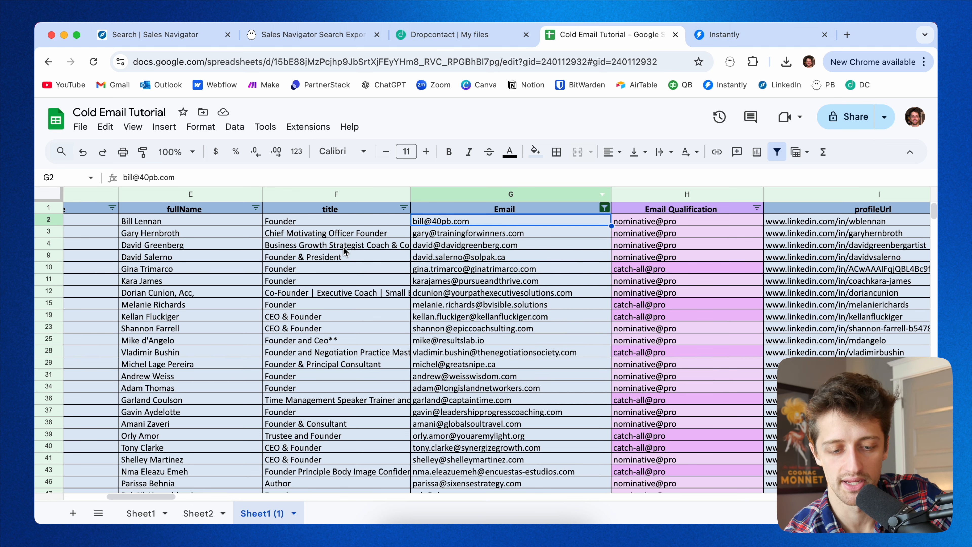
scroll(555, 272, left, 10)
scroll(555, 272, right, 6)
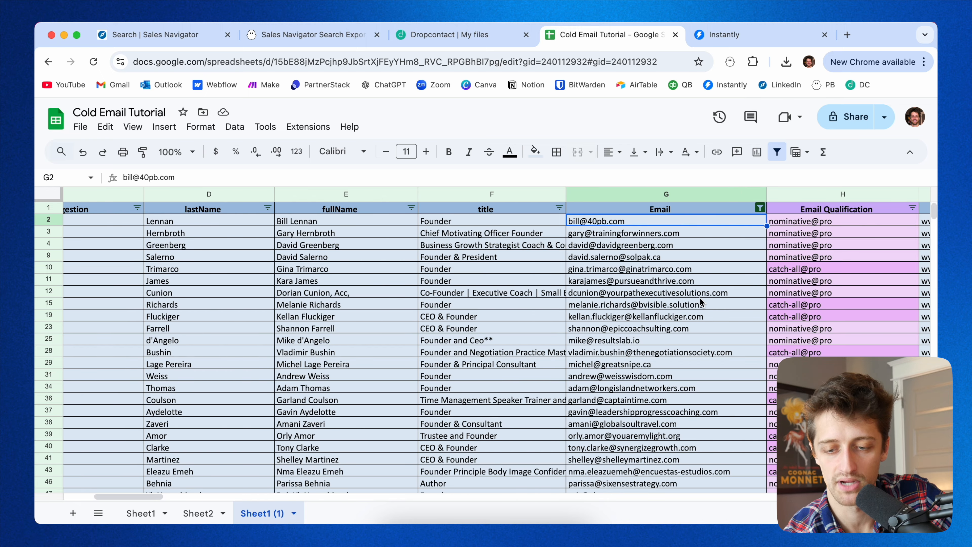
scroll(699, 296, right, 4)
scroll(736, 261, left, 5)
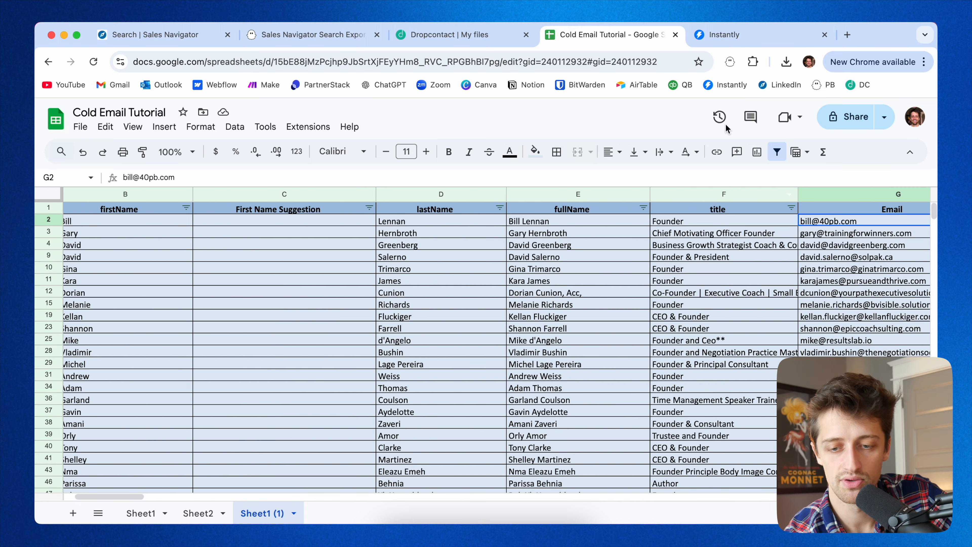
Return to the campaign in Instantly and open its Sequences to view the email template.
click(717, 38)
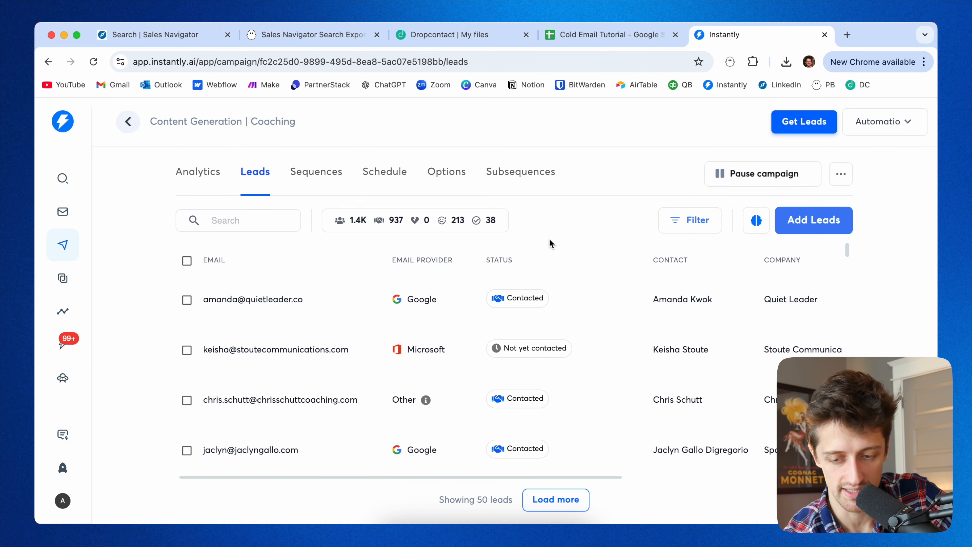
scroll(553, 350, down, 15)
scroll(554, 350, up, 15)
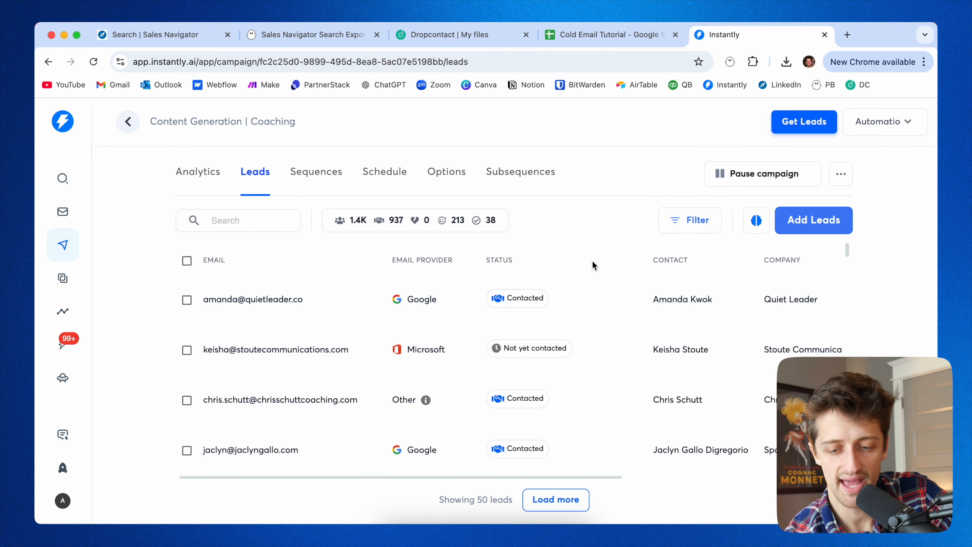
key(Tab)
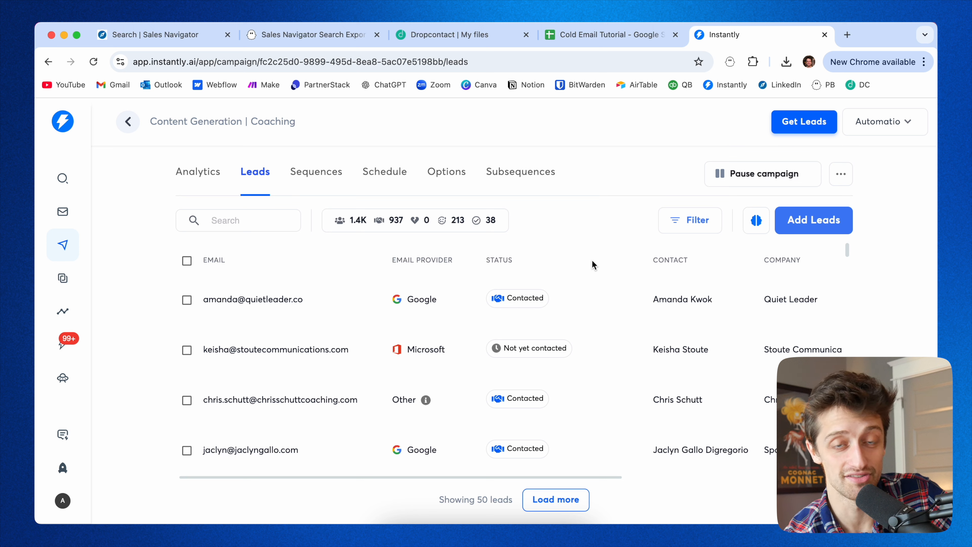
click(298, 173)
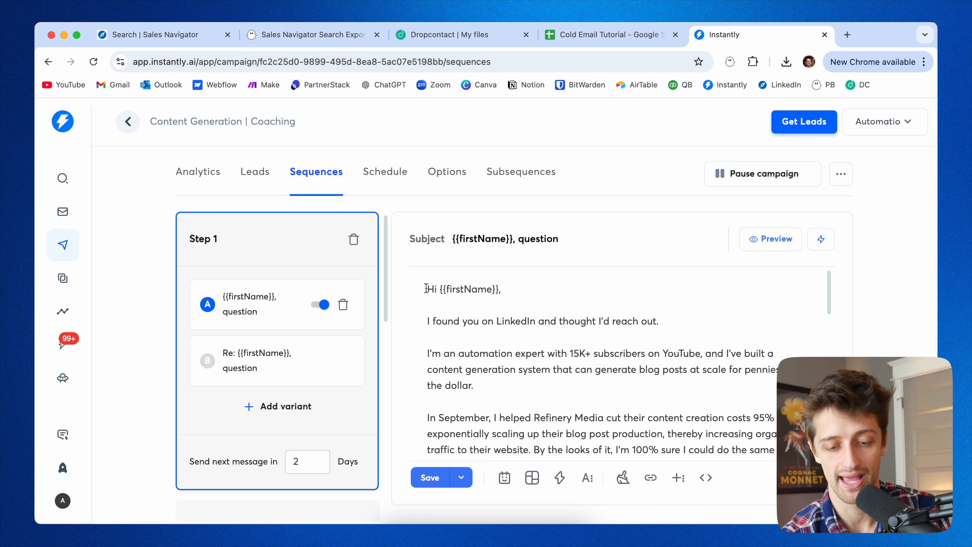
Highlight the email template's greeting line and its firstName variable to examine the personalization.
drag(425, 288, 509, 286)
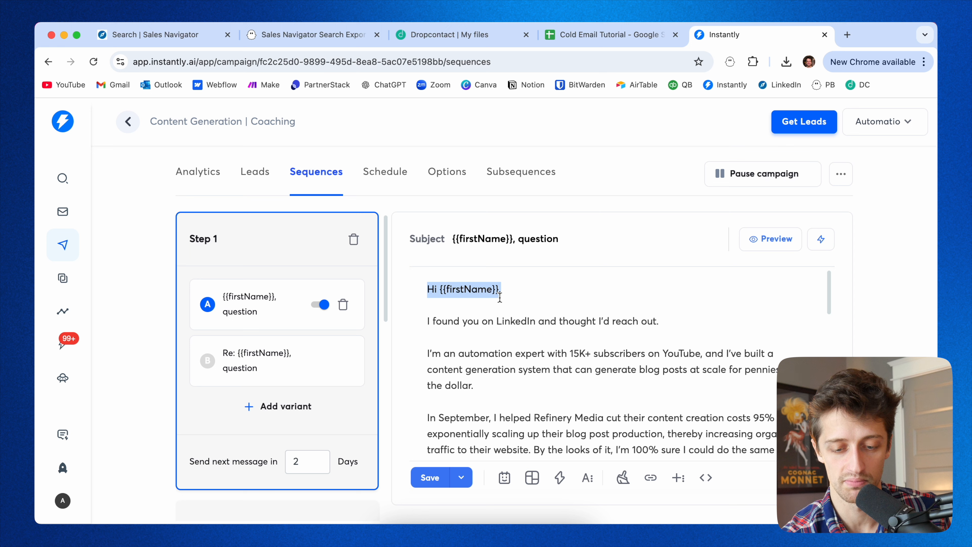
click(500, 293)
drag(501, 290, 440, 290)
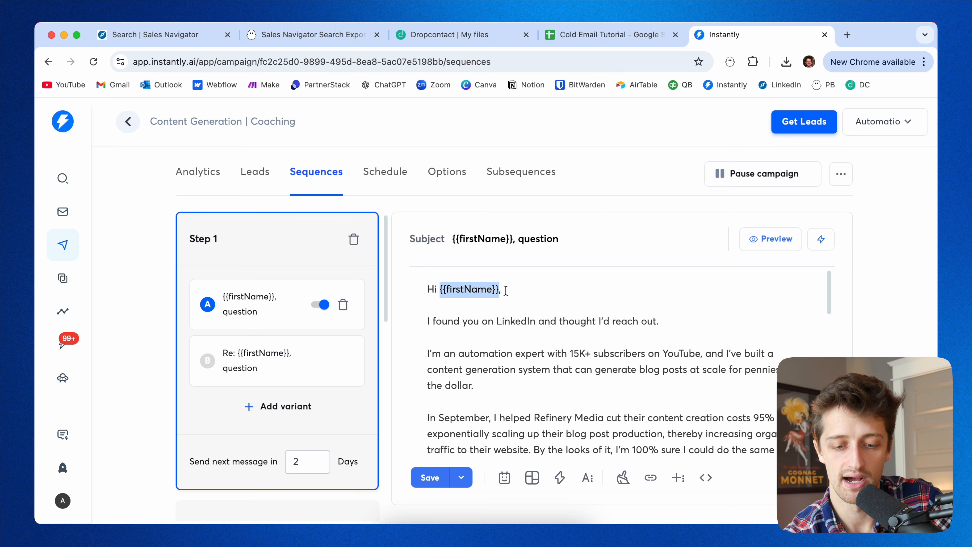
click(429, 319)
Highlight the introductory paragraph about the sender's automation expertise in the template body.
scroll(431, 334, down, 3)
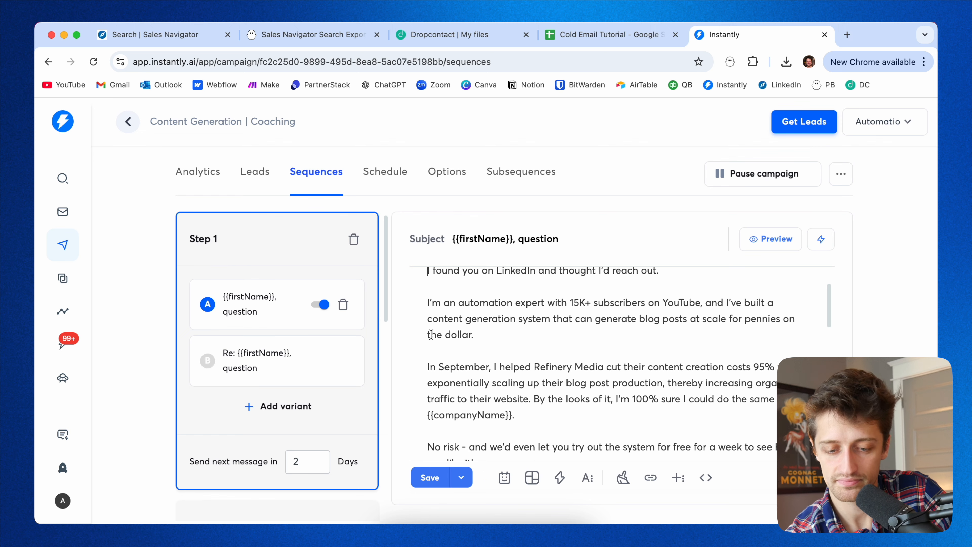
drag(475, 332, 425, 303)
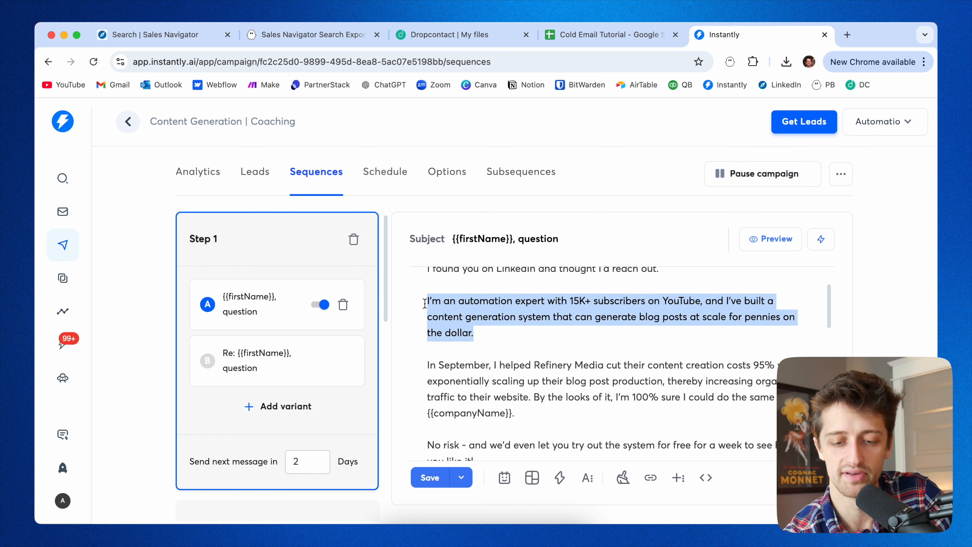
click(491, 331)
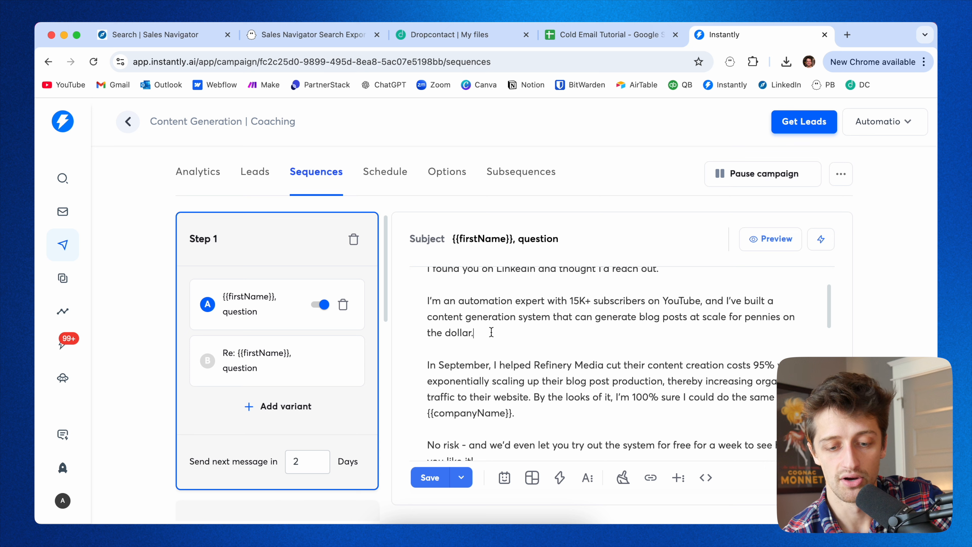
drag(484, 332, 427, 302)
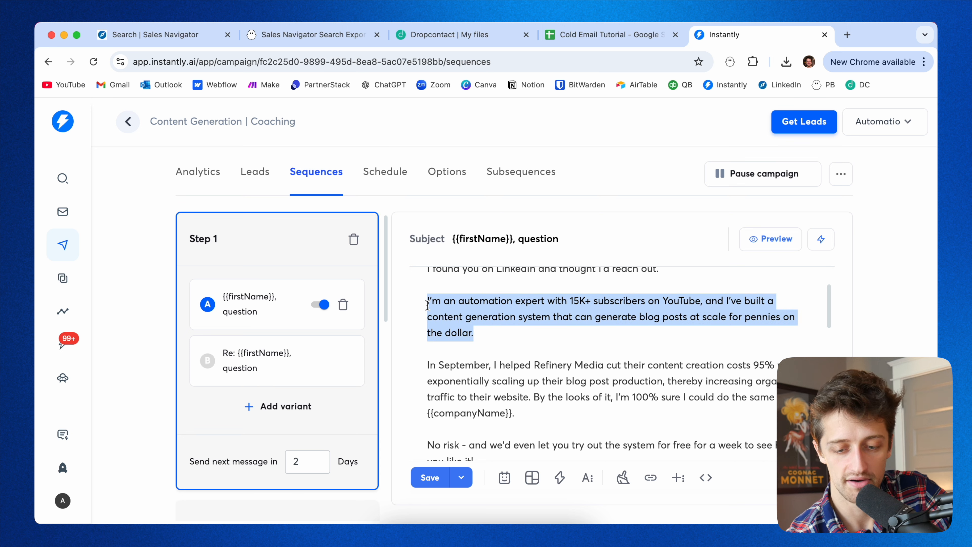
Highlight the case-study paragraph and its companyName variable in the email template.
scroll(505, 360, down, 1)
click(536, 393)
drag(536, 393, 426, 346)
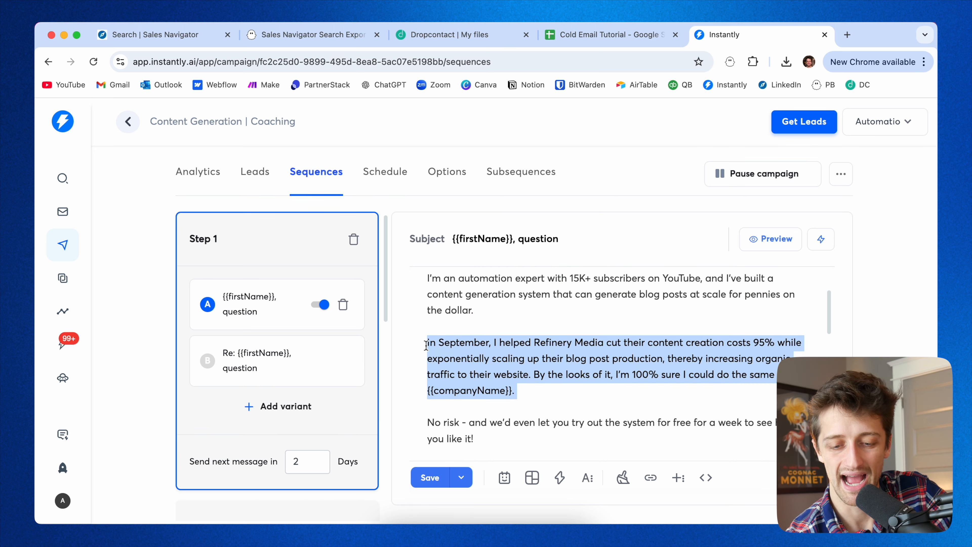
click(552, 397)
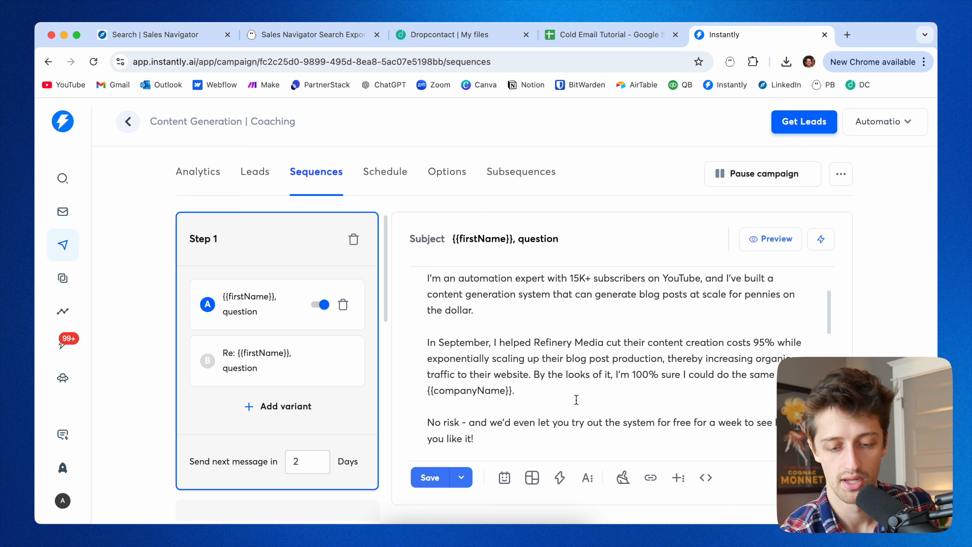
drag(523, 391, 425, 391)
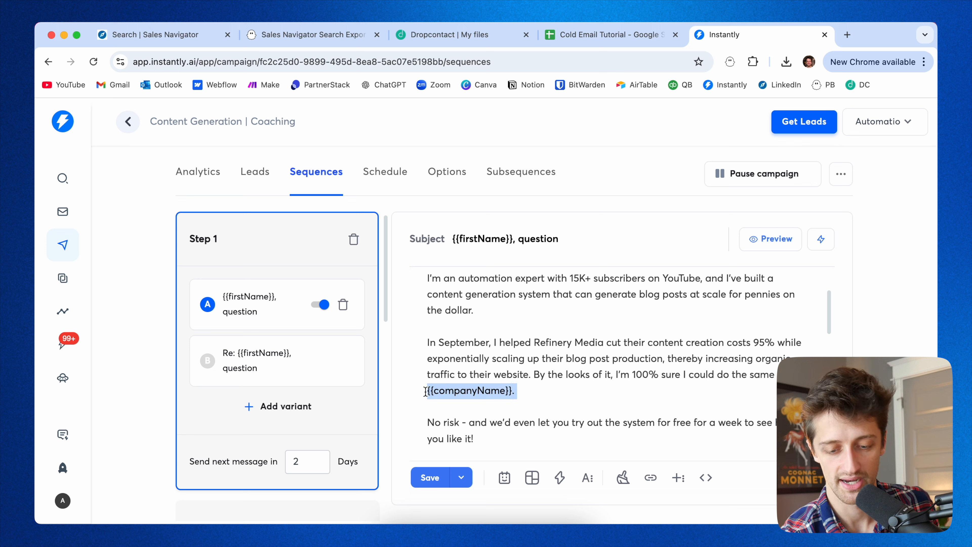
click(542, 393)
Highlight the no-risk free trial offer and the call-to-action question in the template.
scroll(531, 391, down, 3)
drag(495, 373, 417, 357)
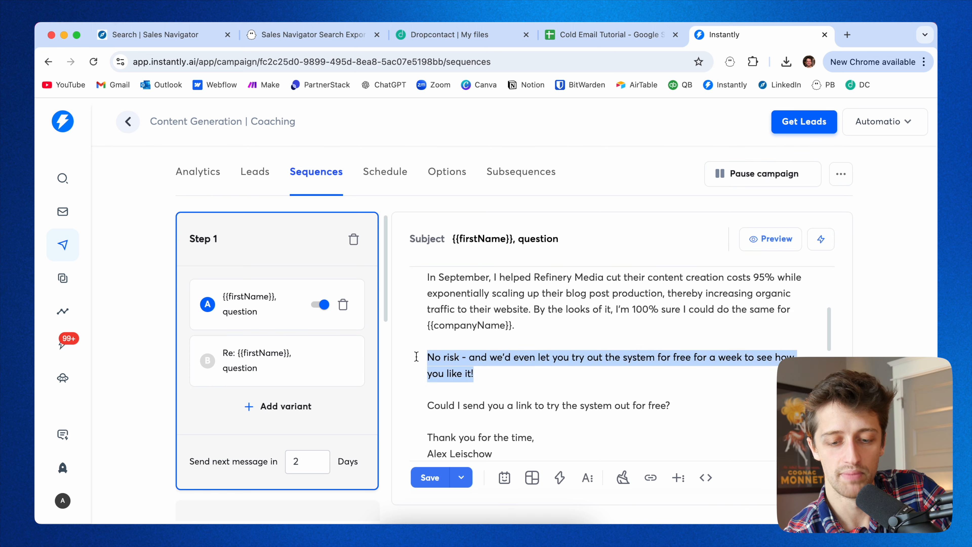
click(499, 372)
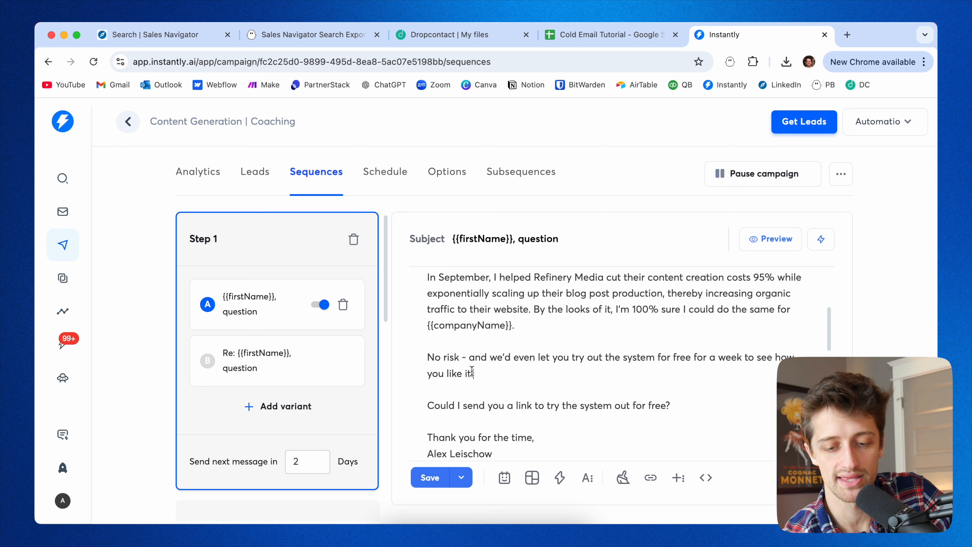
triple_click(498, 371)
click(498, 373)
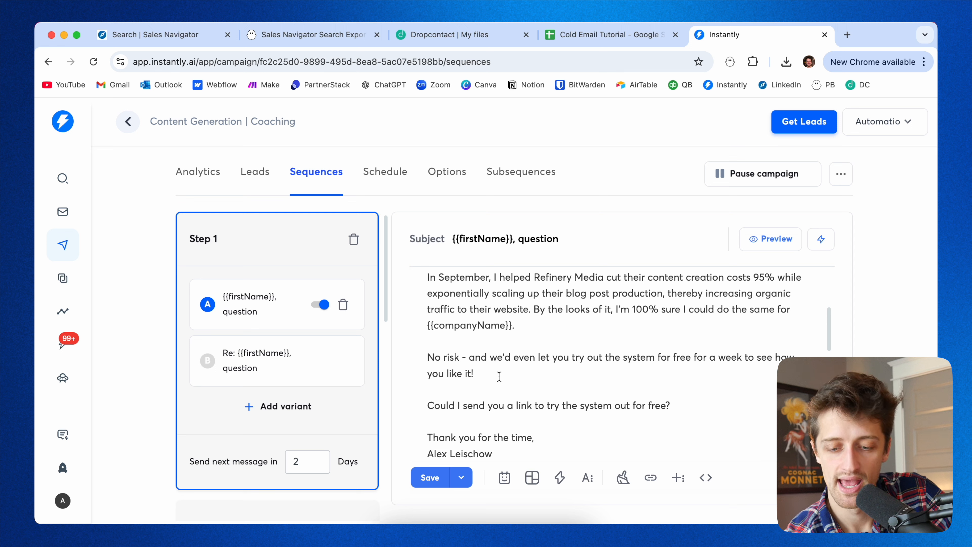
drag(679, 408, 429, 400)
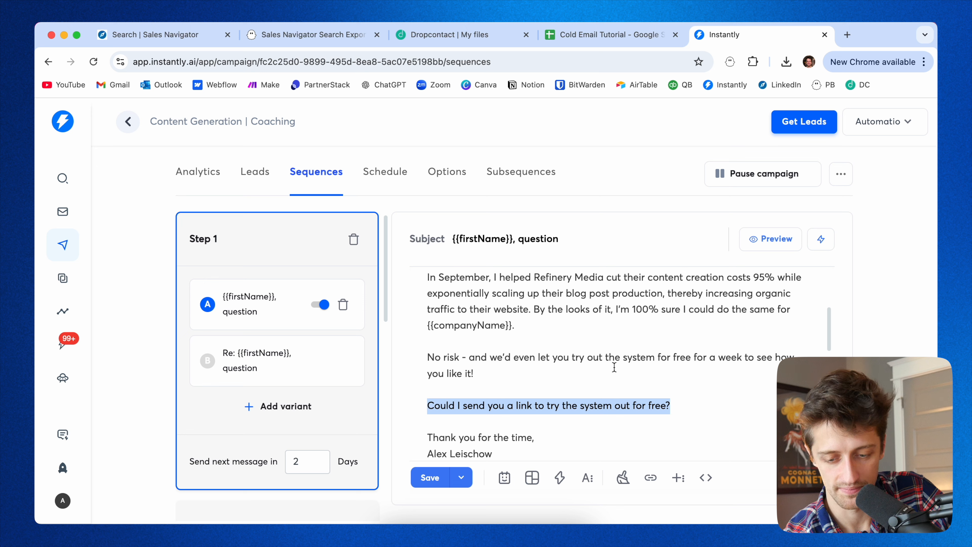
Scroll through the rest of the template body down to the signature and forwarded section.
scroll(619, 364, up, 2)
scroll(621, 362, up, 3)
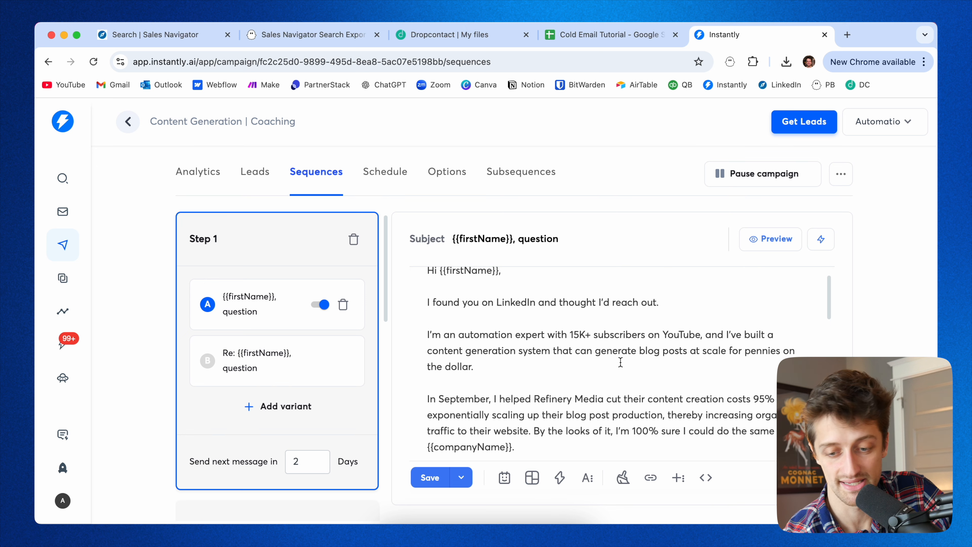
scroll(620, 362, down, 1)
scroll(621, 362, down, 4)
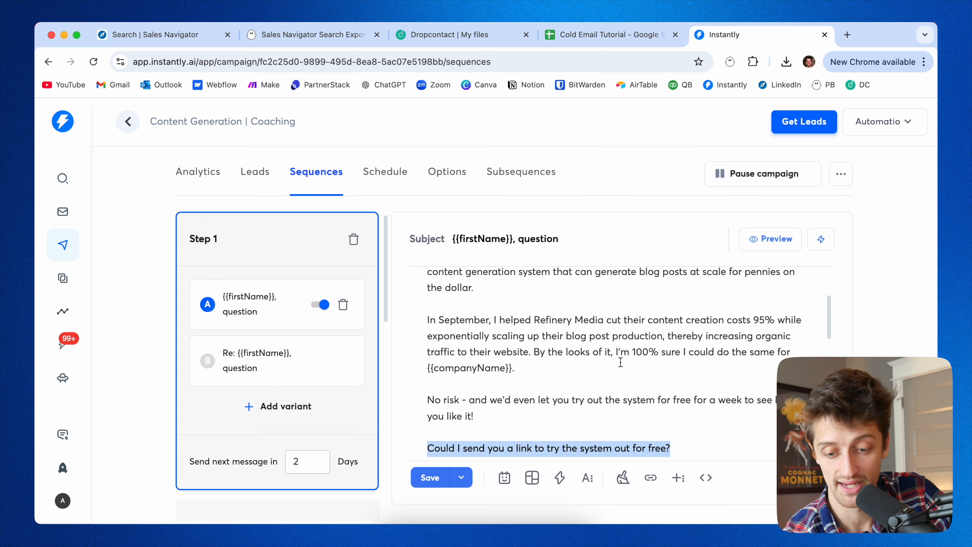
scroll(620, 361, down, 1)
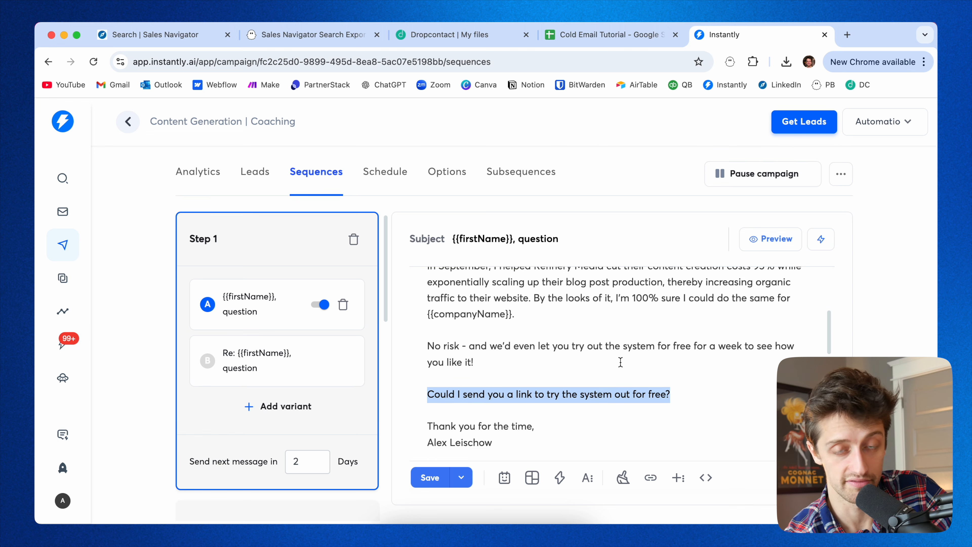
scroll(600, 369, down, 6)
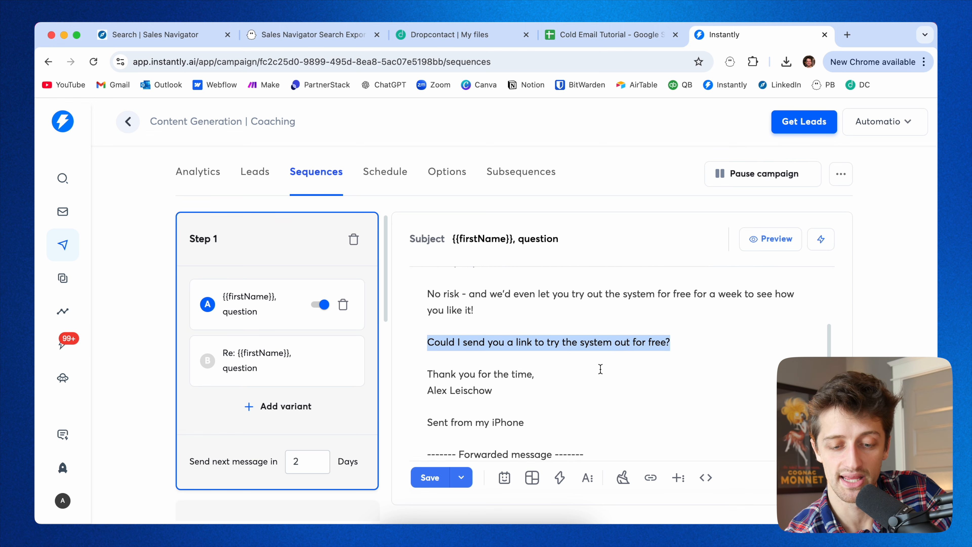
scroll(600, 368, down, 3)
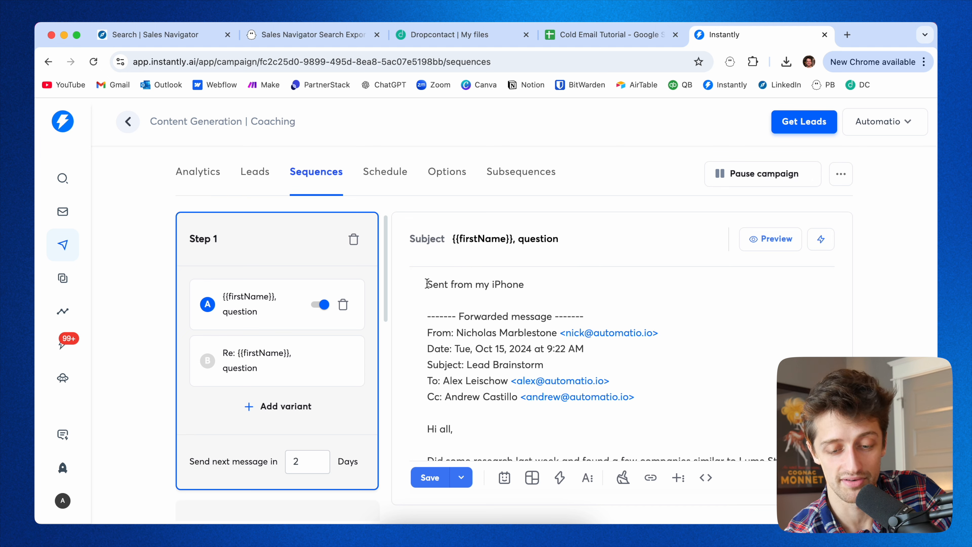
scroll(427, 283, up, 1)
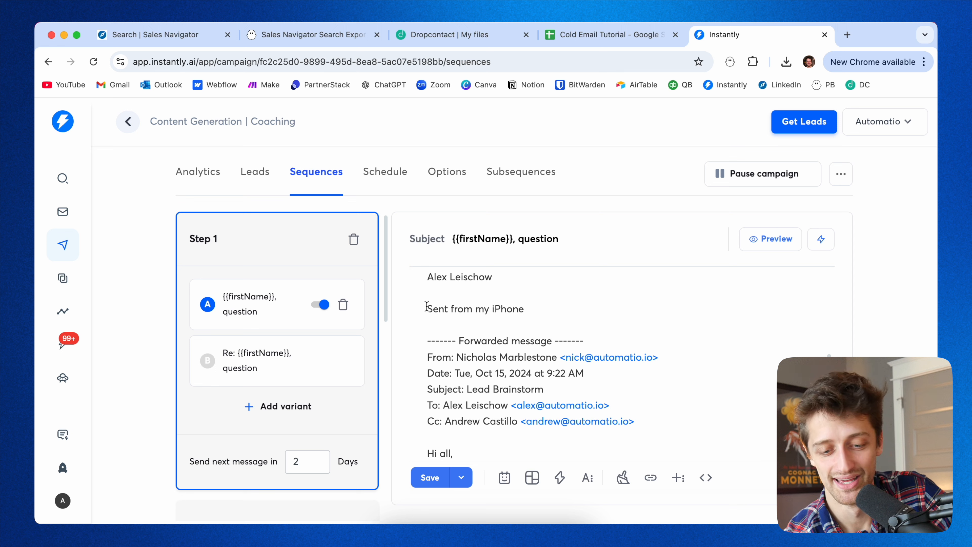
Highlight the 'Sent from my iPhone' line and the forwarded message header block in the template.
drag(427, 307, 528, 307)
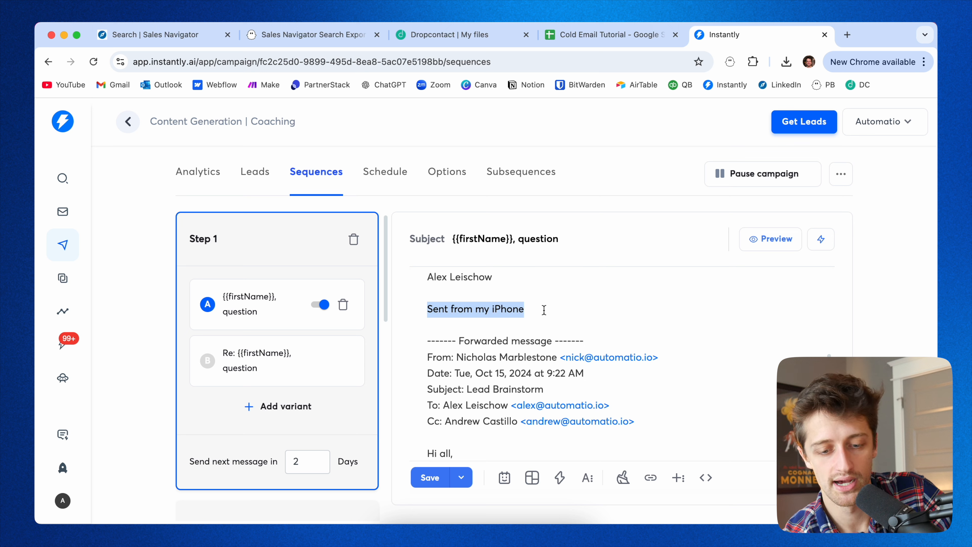
click(544, 310)
scroll(423, 328, down, 1)
click(428, 328)
drag(436, 331, 645, 413)
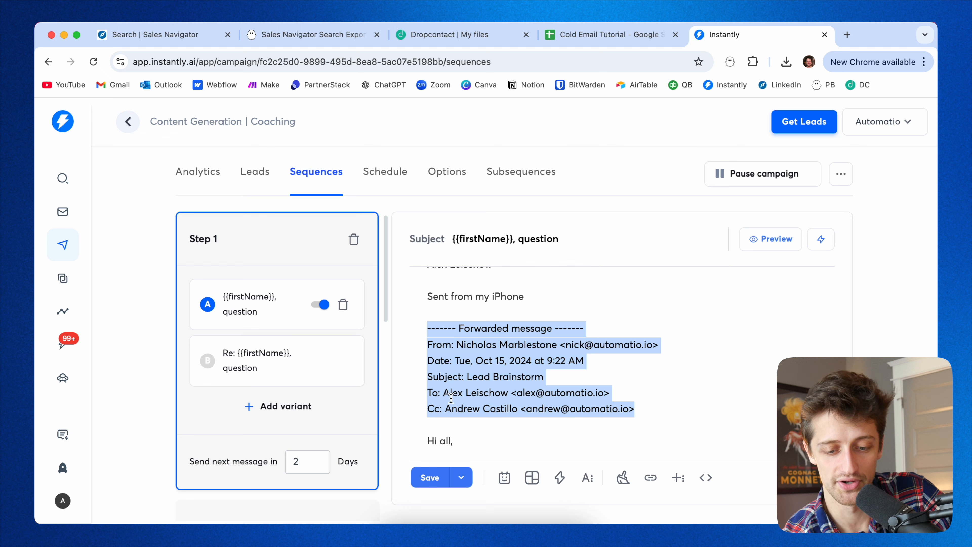
scroll(451, 398, down, 5)
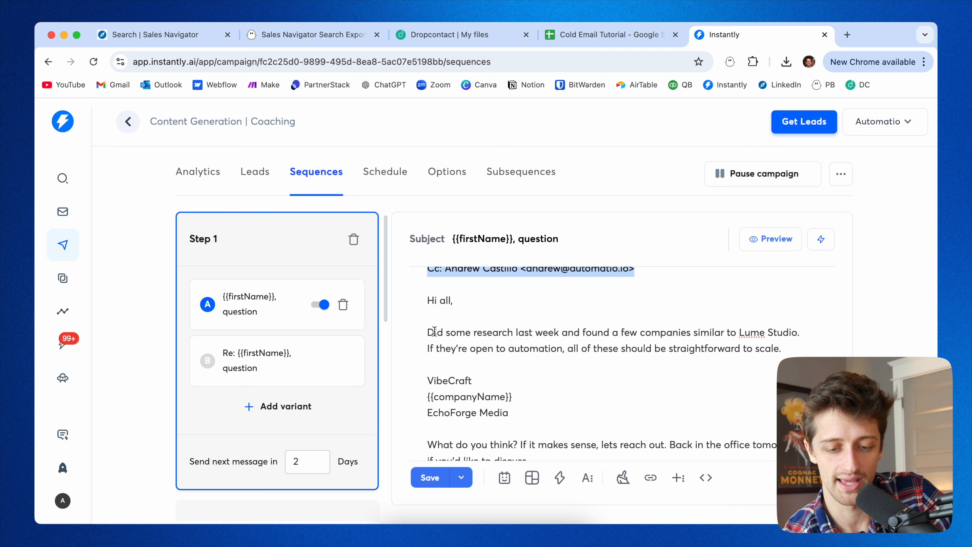
click(427, 301)
Scroll into the forwarded message body and highlight its research paragraph and company list.
scroll(478, 331, down, 1)
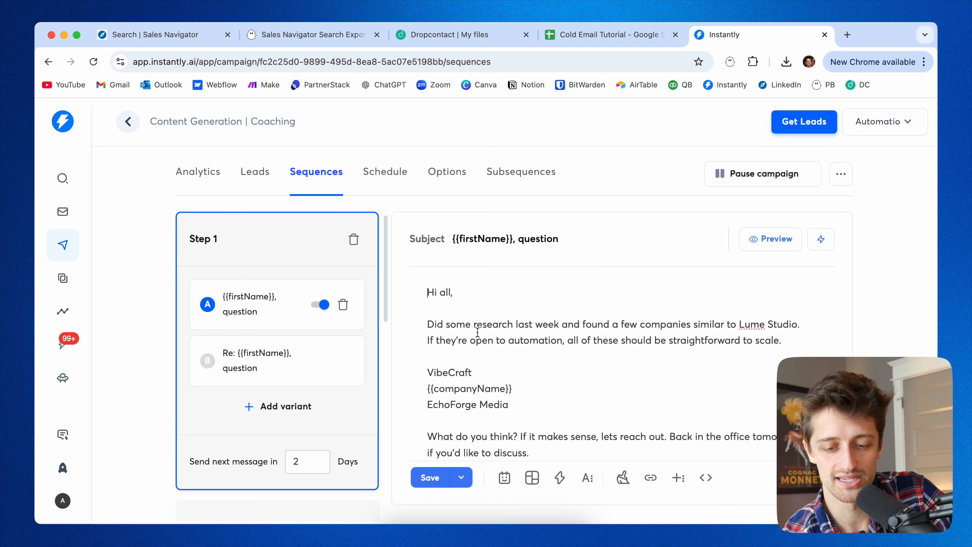
scroll(478, 331, down, 1)
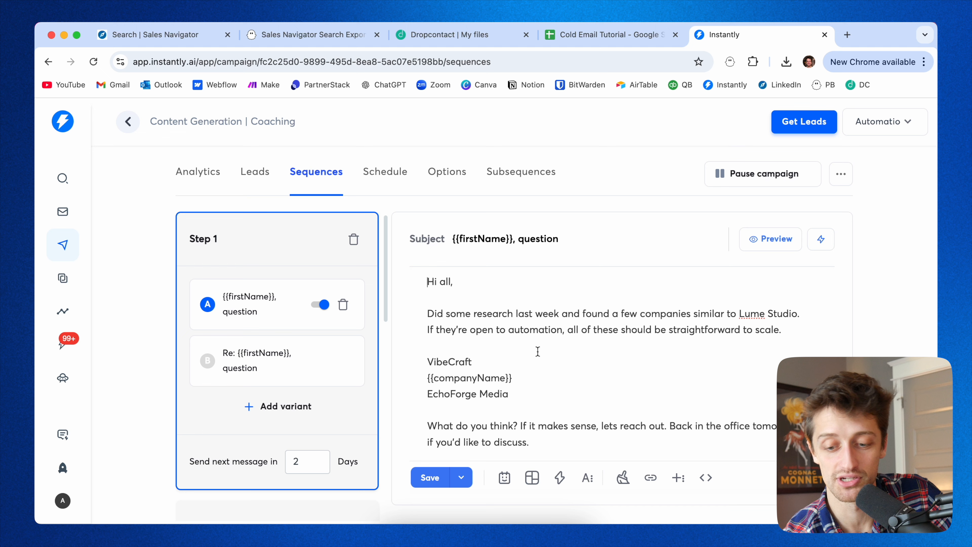
scroll(538, 358, down, 2)
click(518, 372)
drag(517, 372, 424, 339)
drag(521, 355, 413, 362)
click(534, 419)
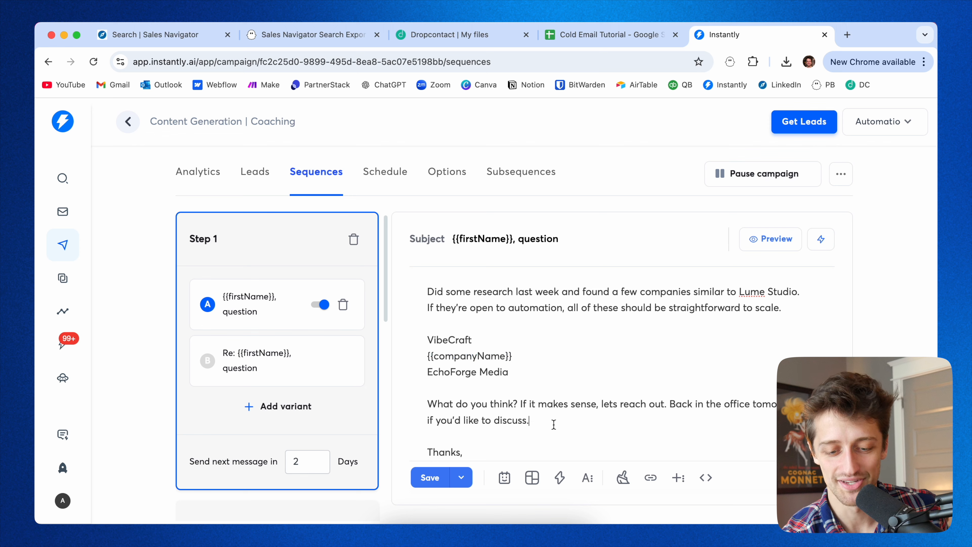
Highlight the companyName variable placed among the listed companies in the forwarded message.
scroll(553, 419, down, 2)
scroll(554, 424, up, 8)
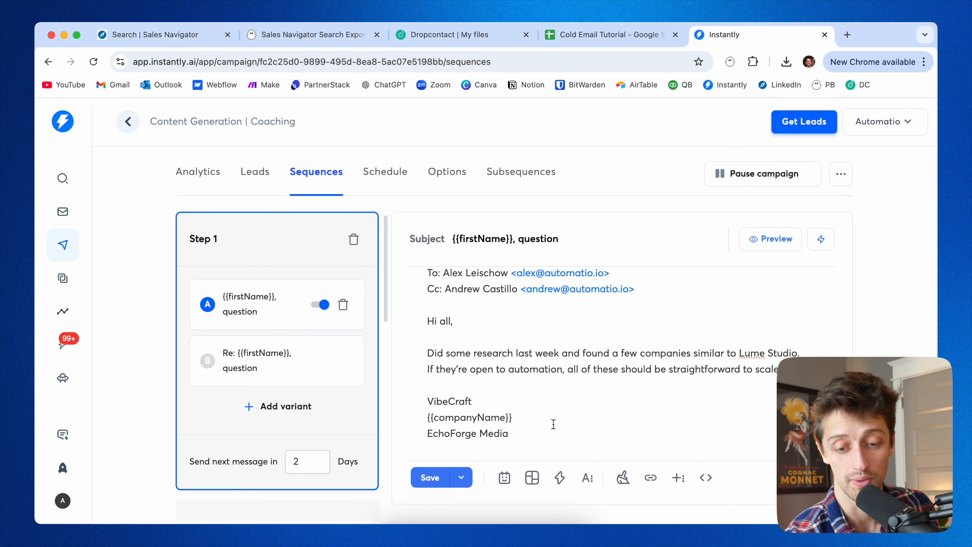
scroll(553, 424, up, 2)
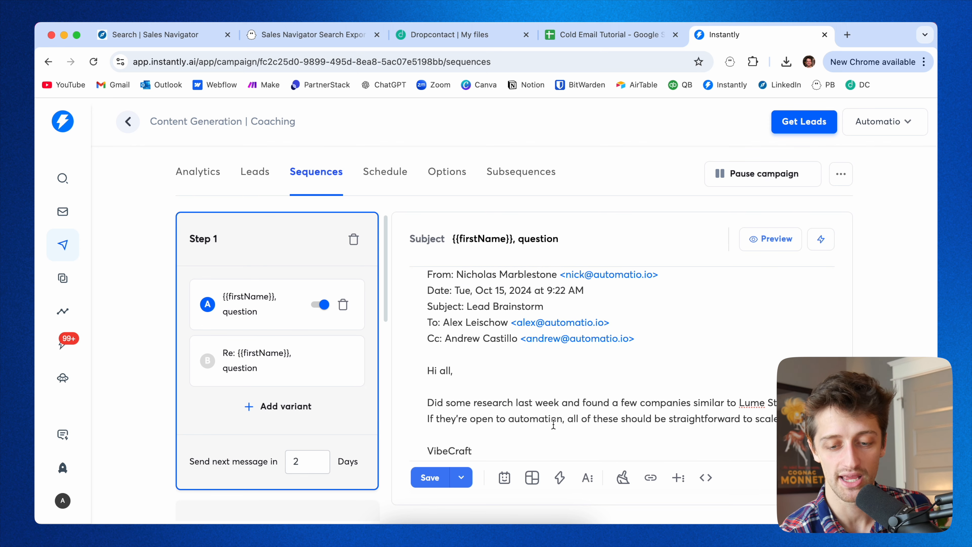
scroll(545, 326, up, 1)
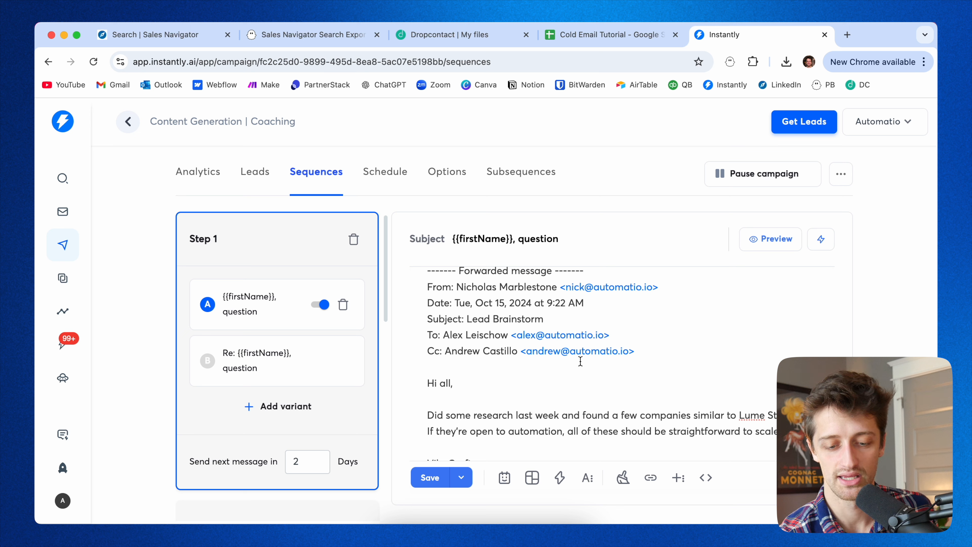
scroll(649, 396, down, 8)
drag(516, 358, 428, 354)
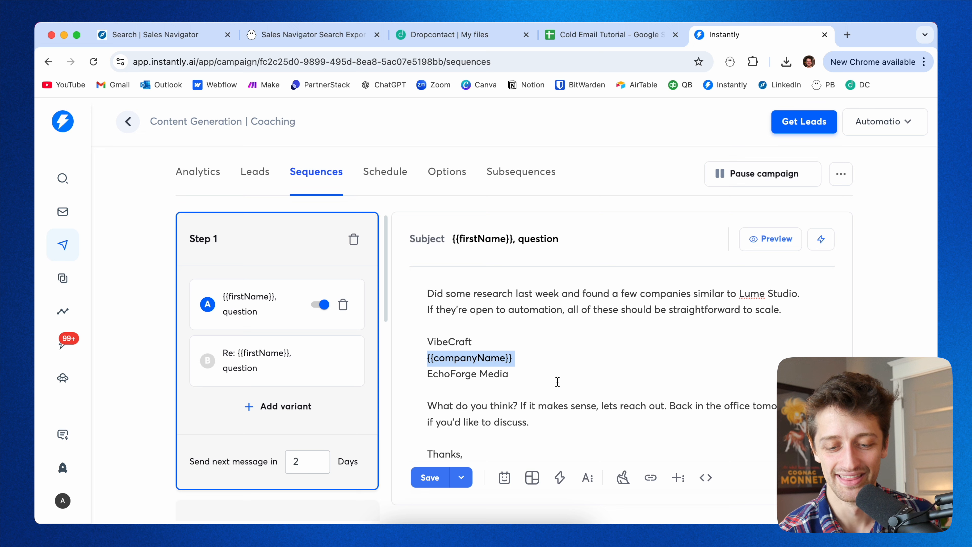
click(548, 379)
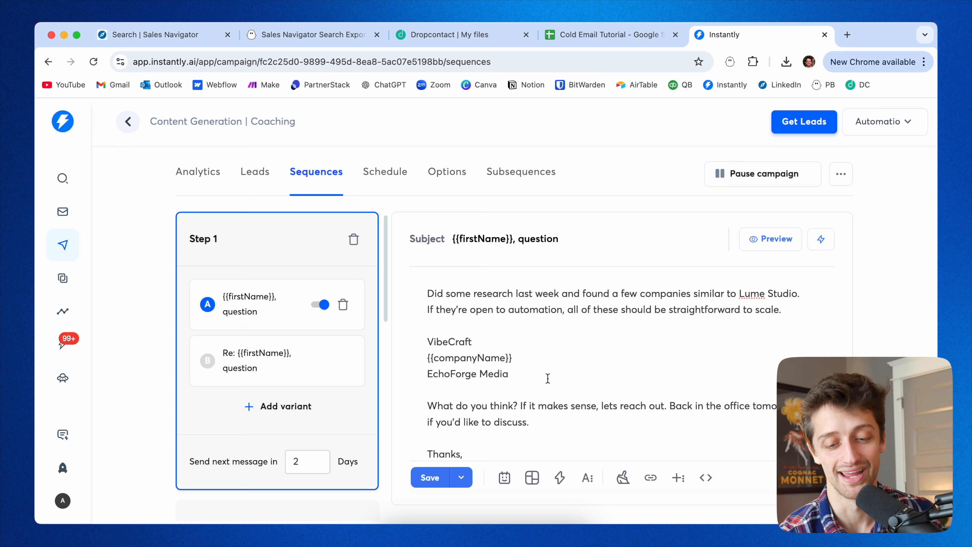
Scroll back through the template to the top and examine the subject line.
scroll(547, 392, down, 2)
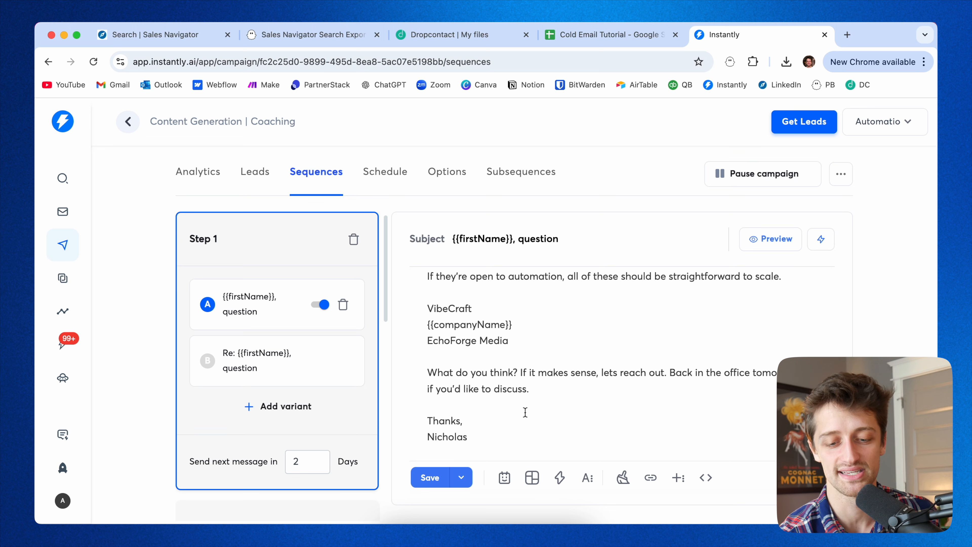
scroll(525, 411, up, 8)
scroll(532, 372, up, 3)
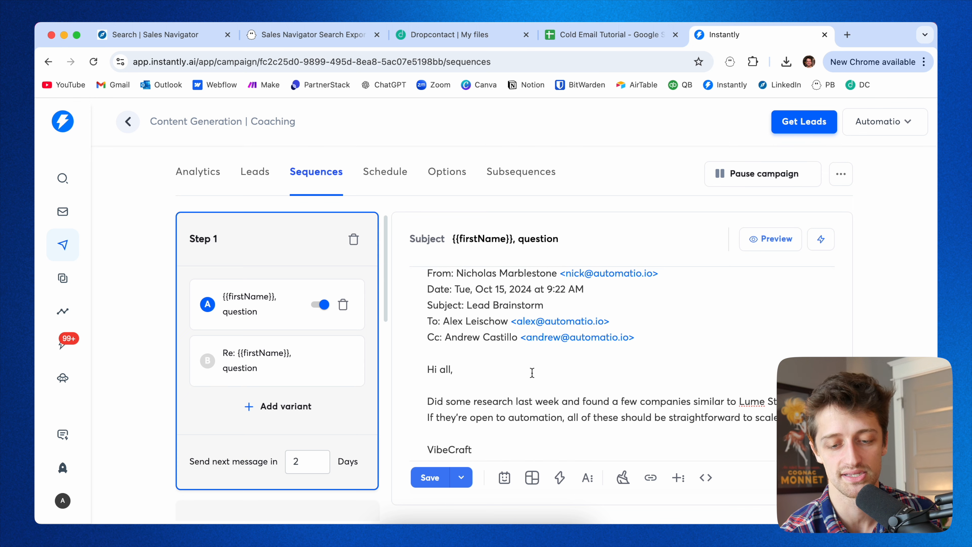
scroll(532, 372, up, 1)
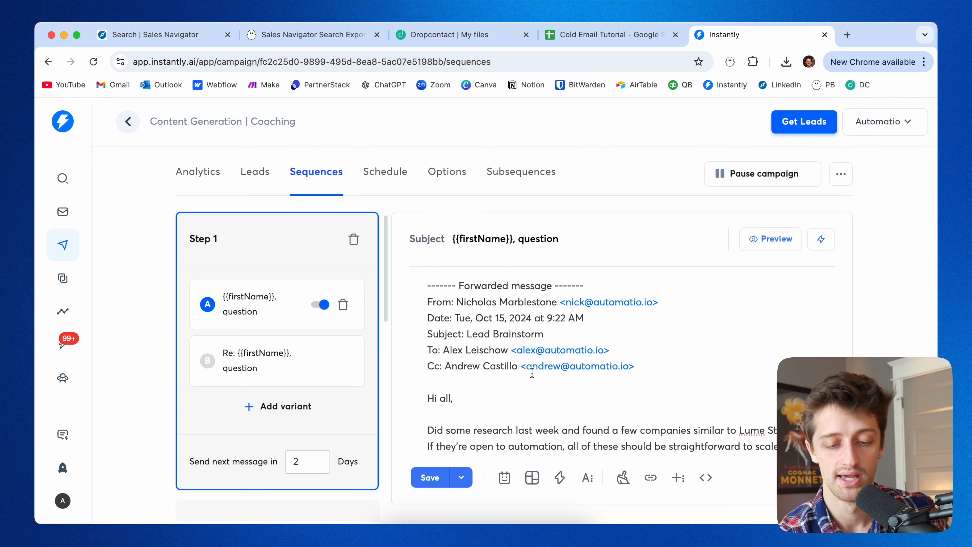
scroll(532, 373, up, 20)
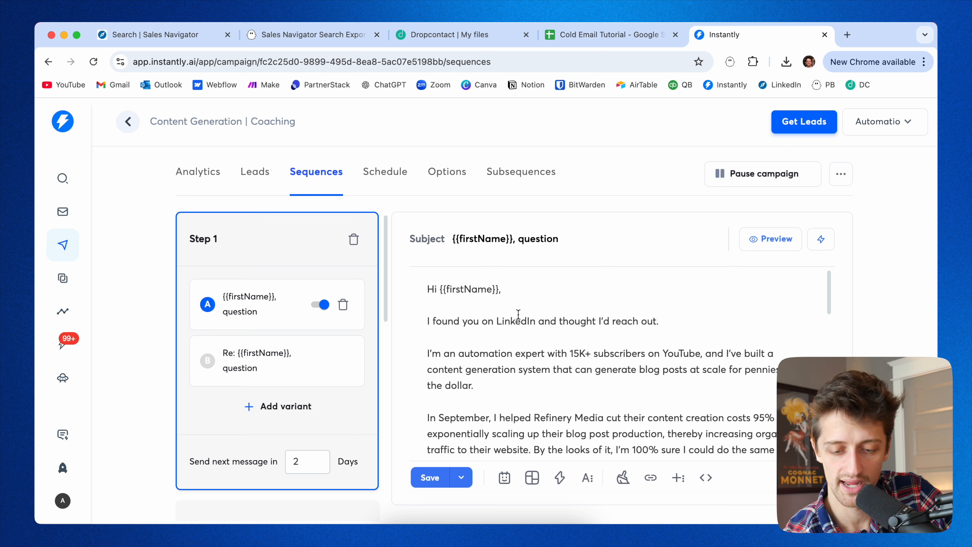
scroll(476, 340, down, 2)
scroll(476, 339, up, 2)
click(564, 243)
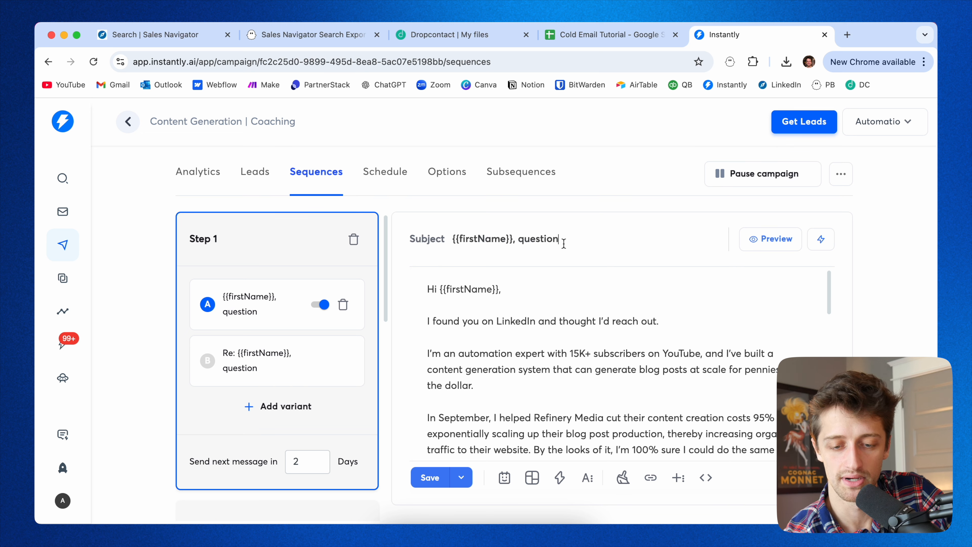
Highlight the Step 1 subject line and scroll through the list of sequence steps.
drag(569, 241, 441, 238)
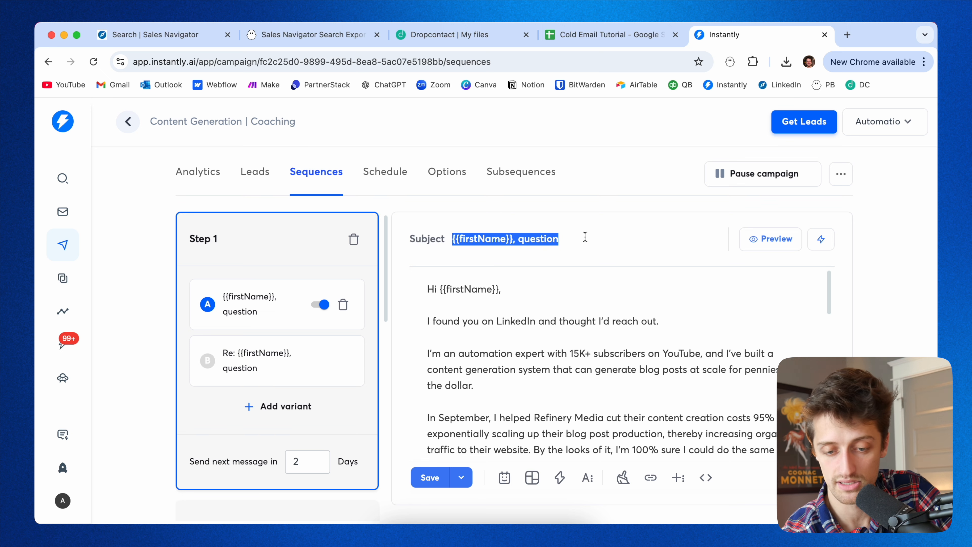
click(873, 278)
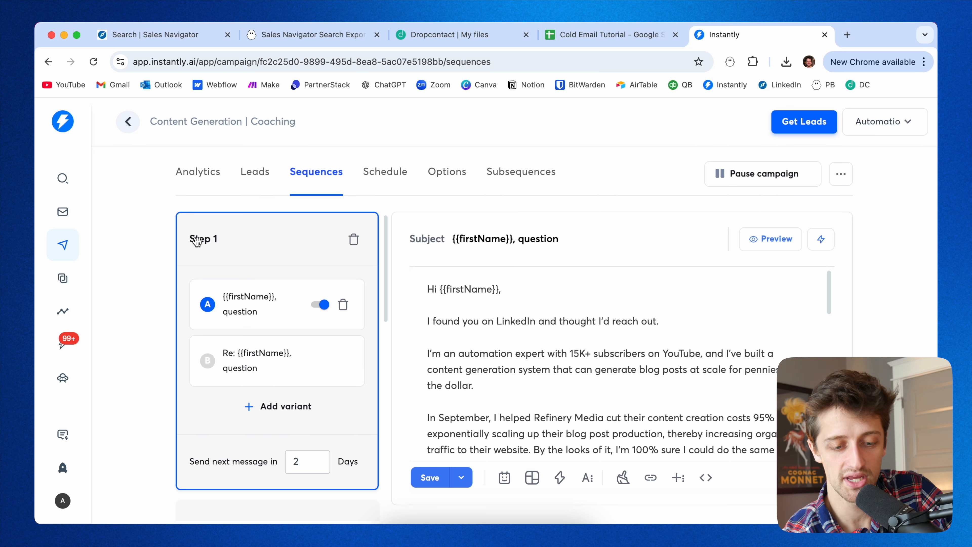
scroll(230, 394, down, 3)
scroll(232, 394, up, 2)
scroll(233, 395, down, 4)
scroll(250, 347, up, 1)
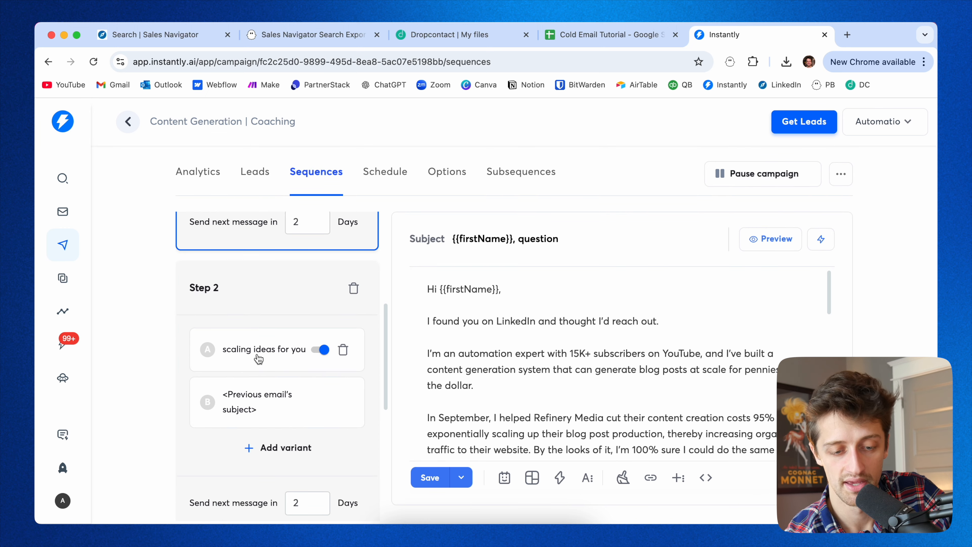
scroll(258, 358, up, 7)
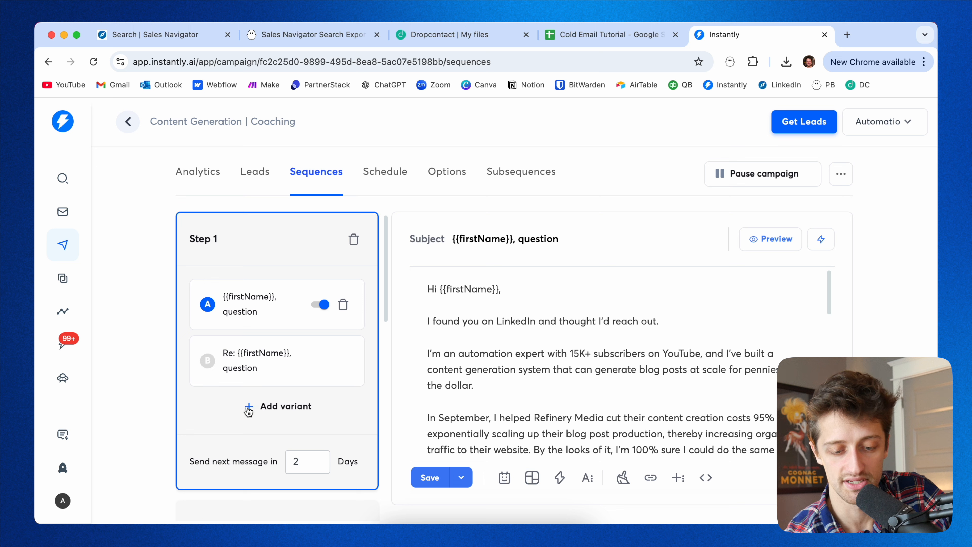
scroll(299, 413, down, 5)
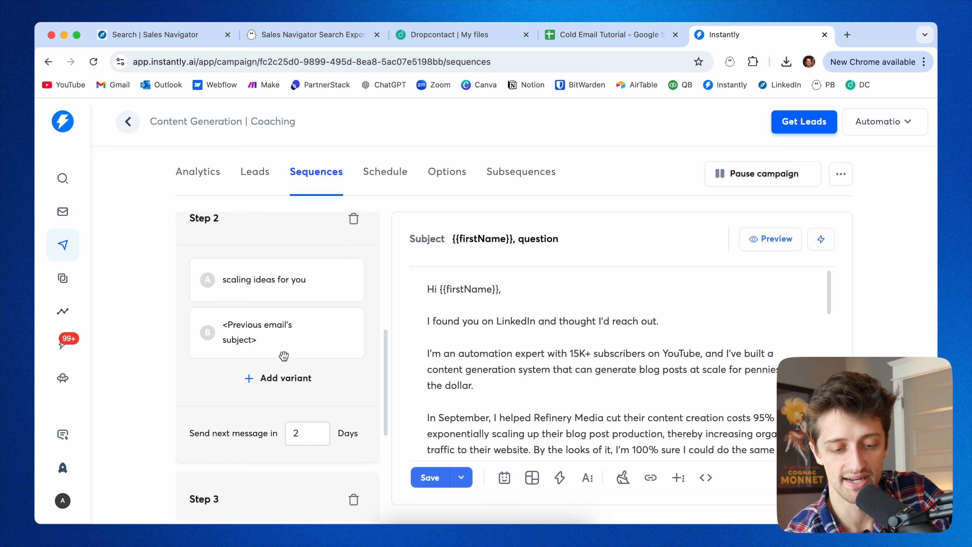
Open the Step 2 follow-up email and read through its body.
click(268, 318)
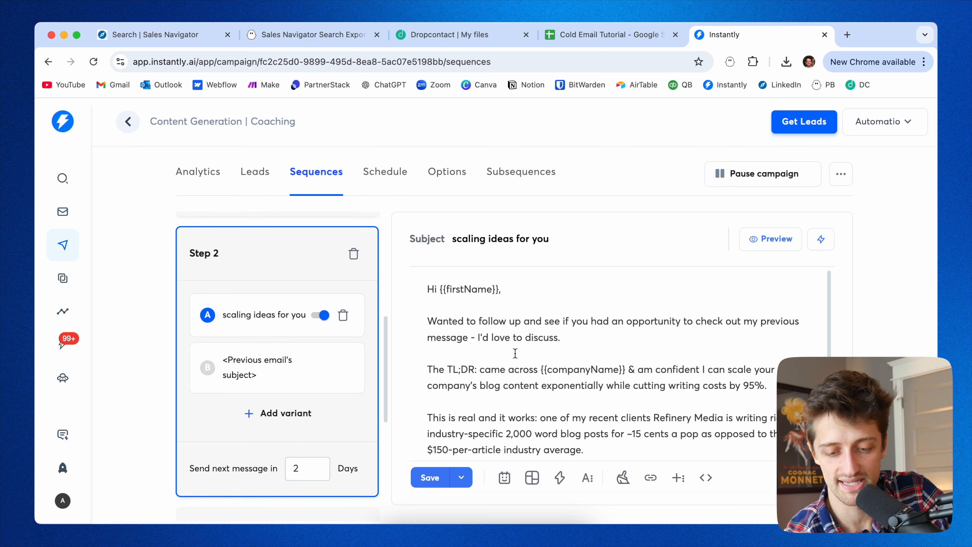
scroll(459, 344, down, 1)
scroll(569, 394, up, 1)
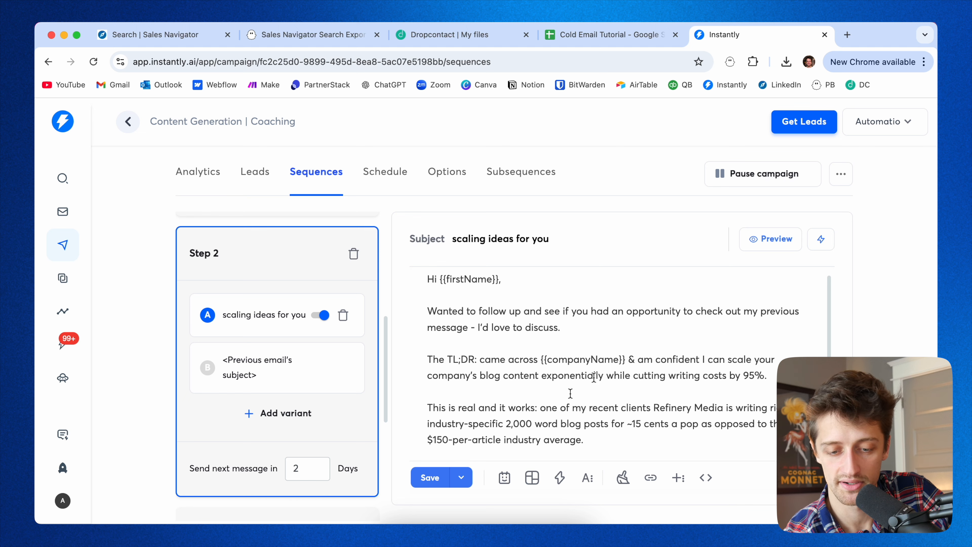
scroll(893, 315, down, 1)
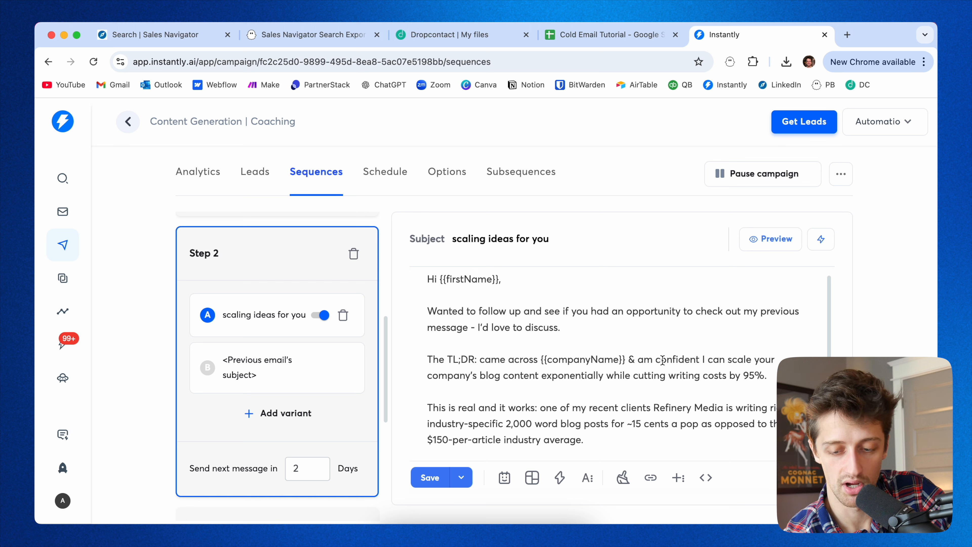
scroll(617, 425, down, 2)
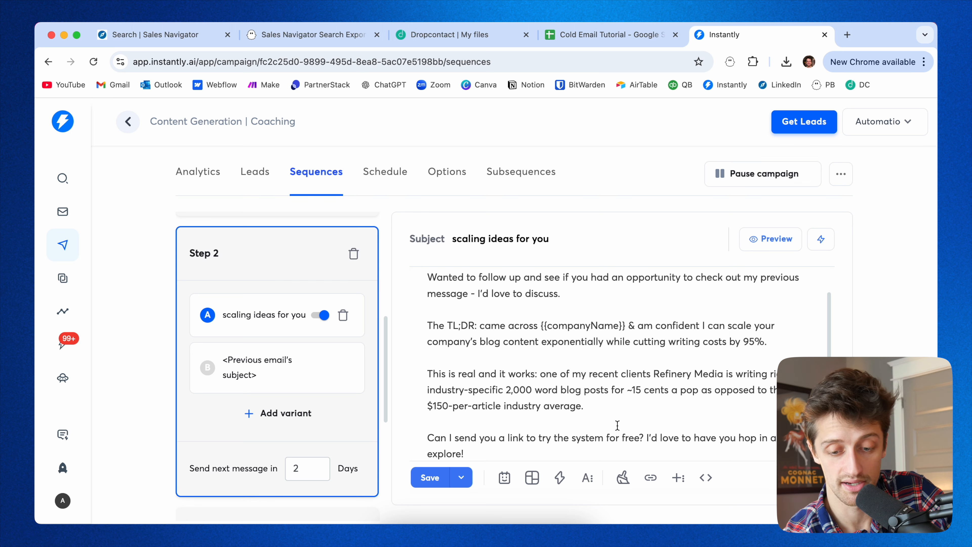
scroll(617, 425, down, 4)
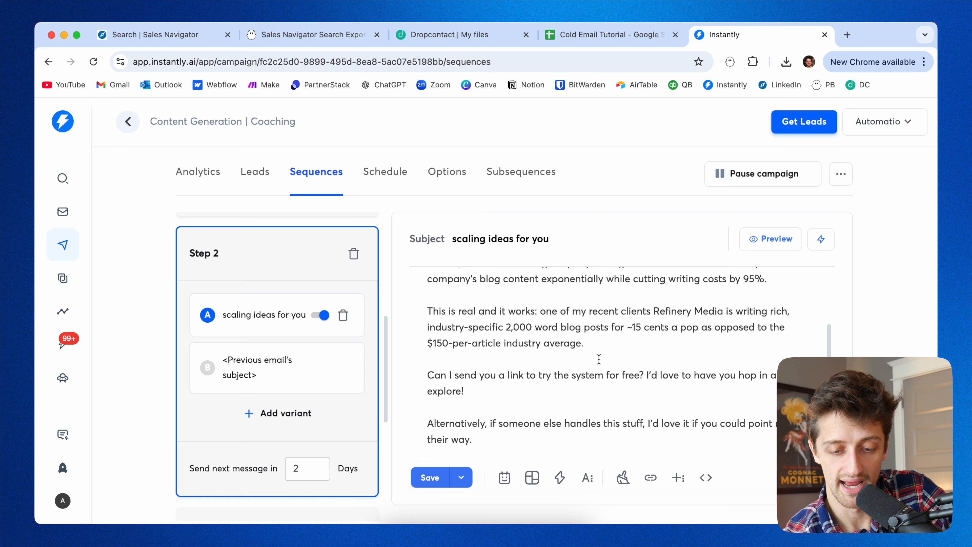
Highlight the Refinery Media proof paragraph and the free-trial question in the Step 2 email.
drag(585, 343, 425, 306)
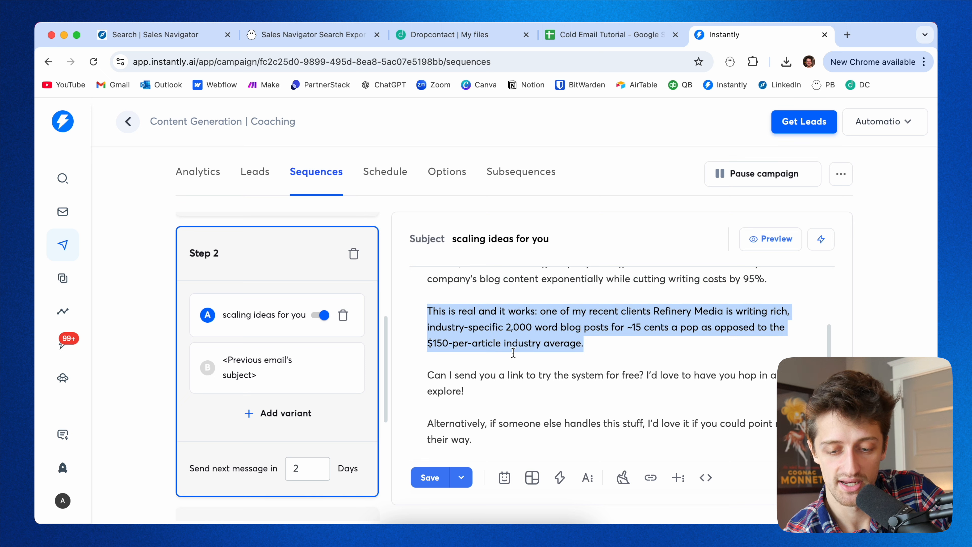
scroll(497, 339, down, 1)
drag(495, 379, 429, 358)
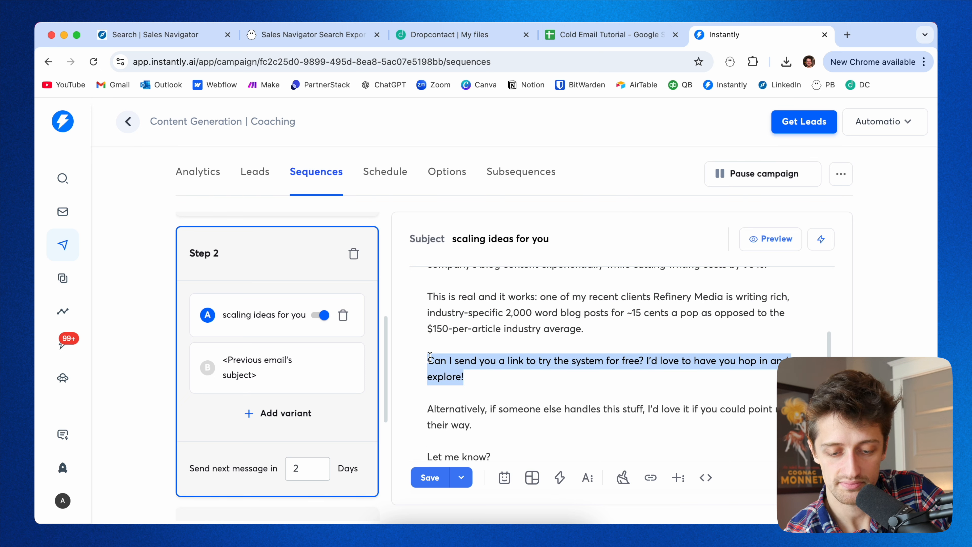
scroll(490, 392, down, 5)
scroll(489, 391, up, 12)
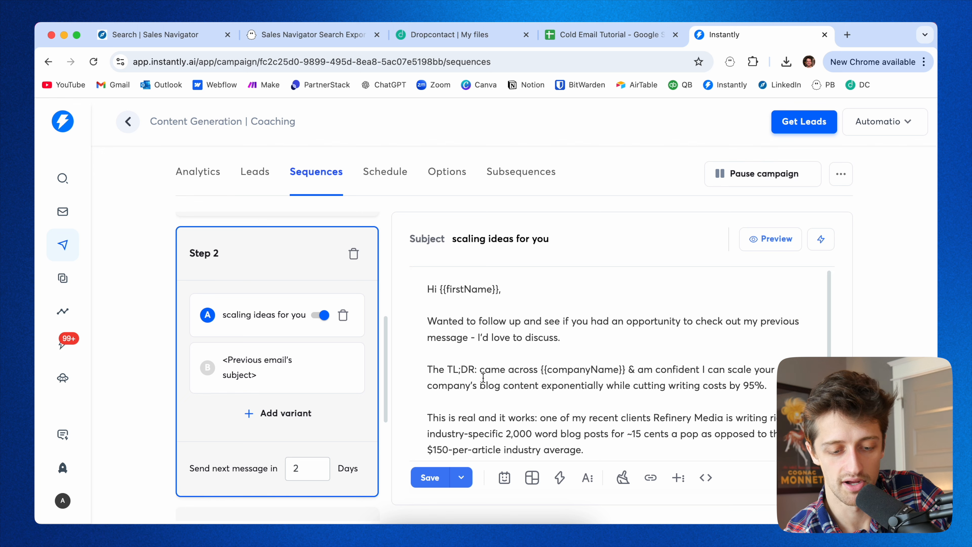
scroll(230, 391, down, 5)
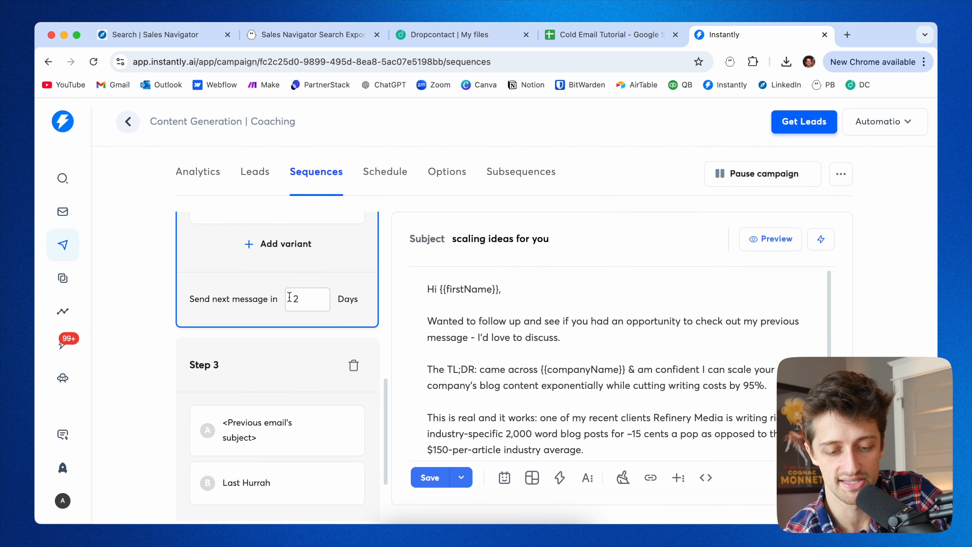
Open the Step 3 final email, then return to the Step 1 email.
scroll(301, 349, down, 1)
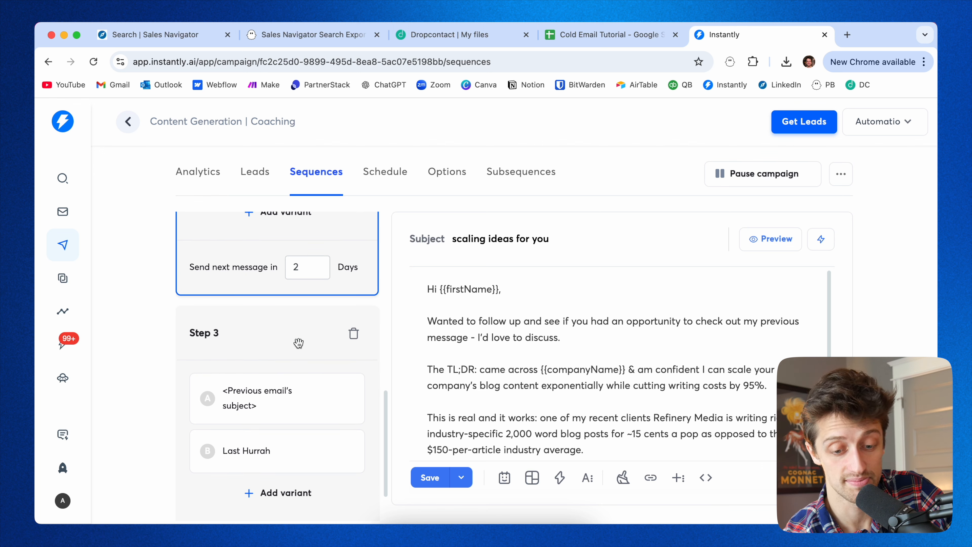
click(298, 342)
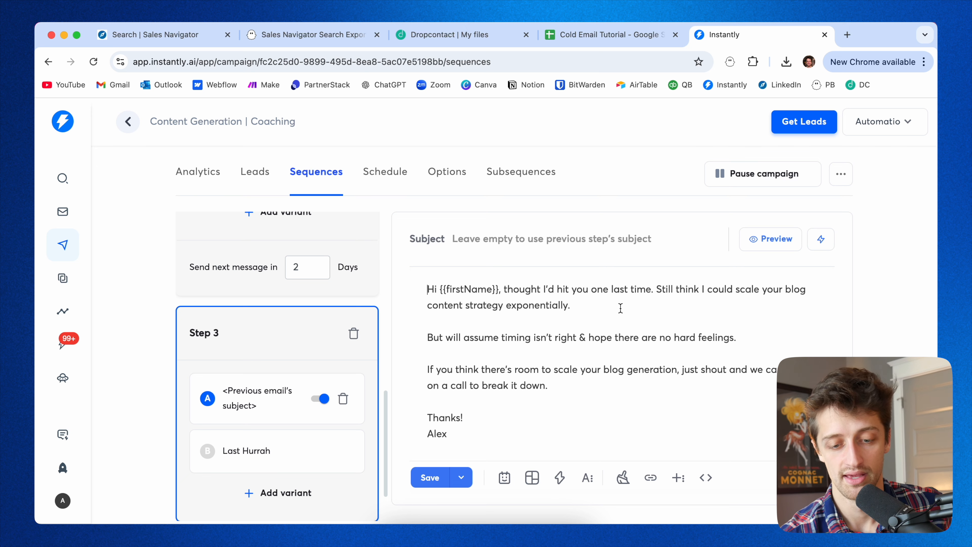
scroll(305, 356, down, 2)
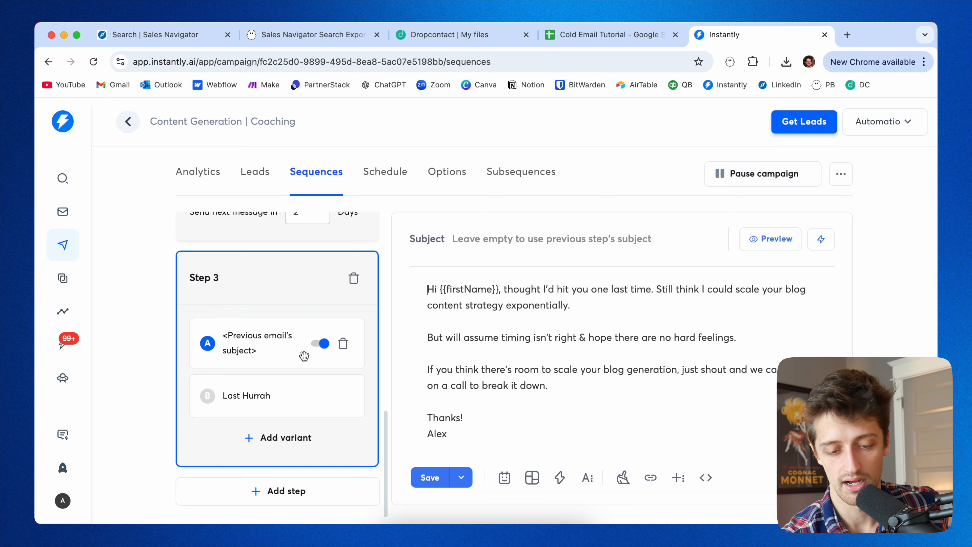
scroll(310, 333, up, 10)
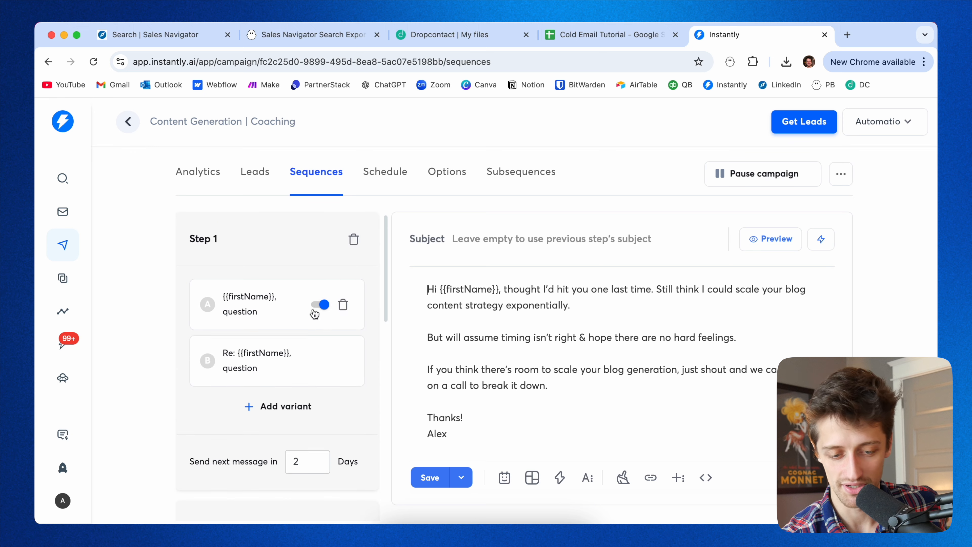
click(254, 316)
scroll(493, 317, down, 5)
scroll(493, 317, up, 5)
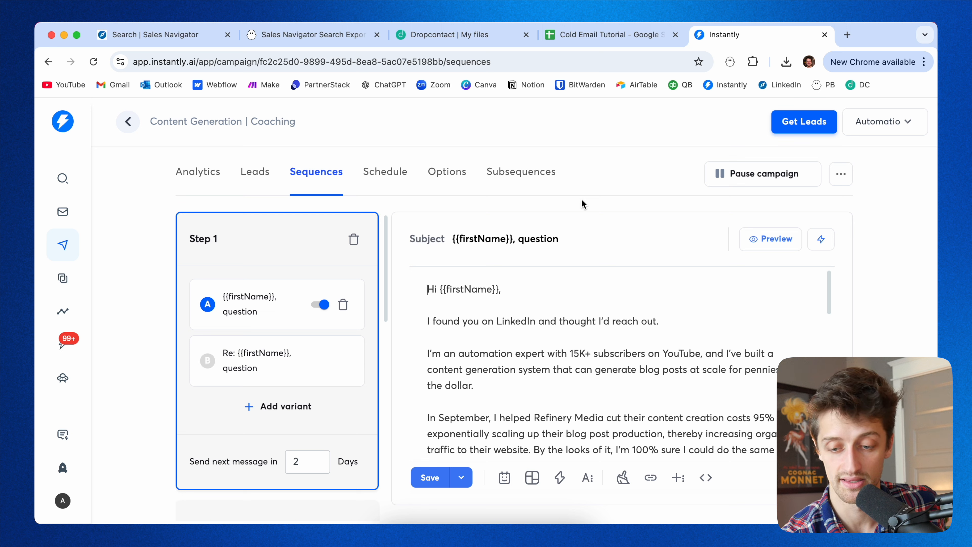
scroll(503, 340, down, 2)
scroll(503, 340, up, 2)
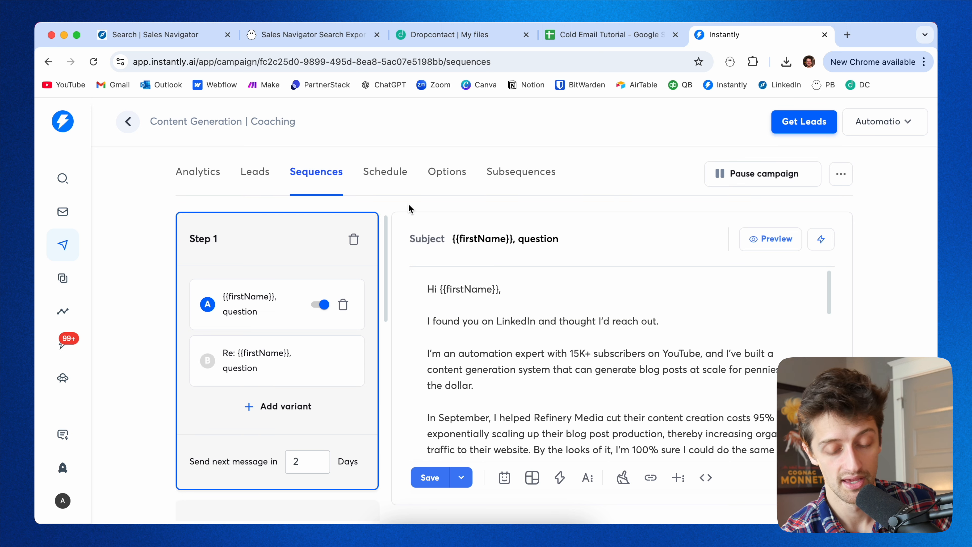
Open the campaign's Schedule and review its sending hours and days.
click(396, 184)
scroll(410, 326, down, 2)
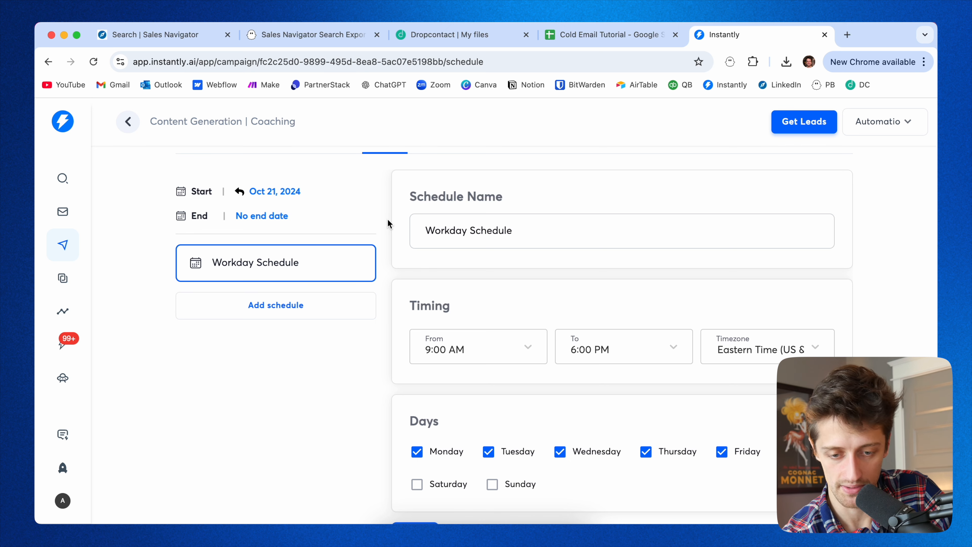
scroll(388, 223, up, 2)
scroll(384, 255, down, 1)
scroll(384, 255, up, 1)
Review the campaign analytics for Month to date, then open the account-wide Analytics overview.
click(205, 172)
scroll(152, 332, down, 1)
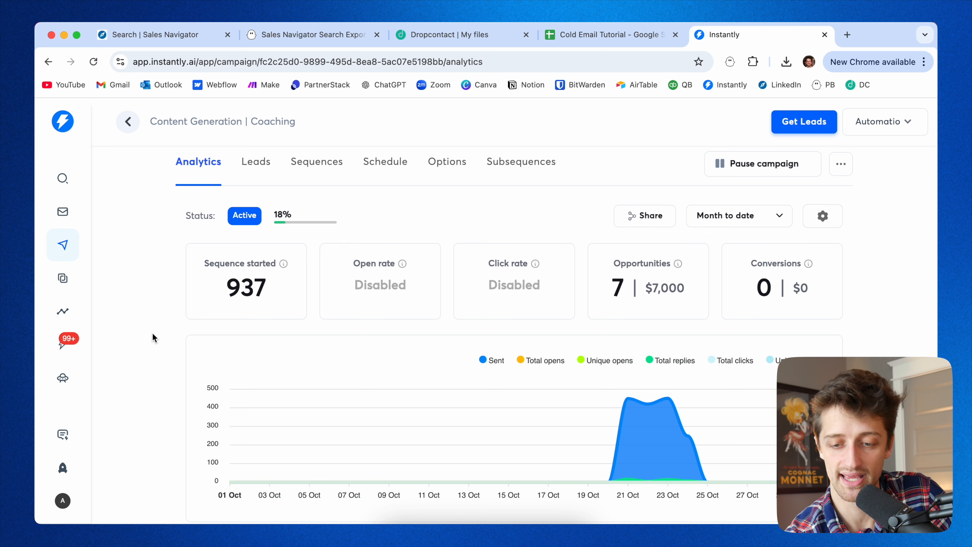
click(775, 216)
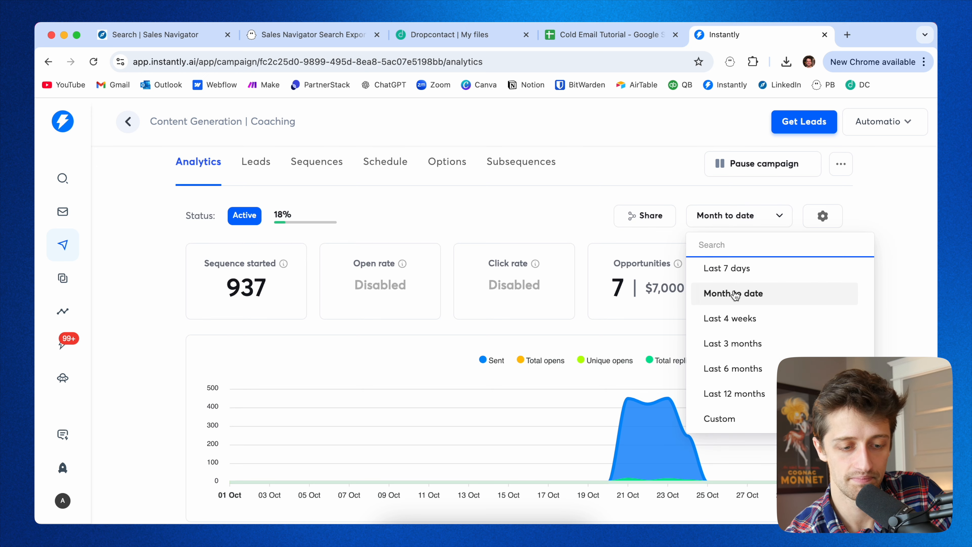
click(720, 293)
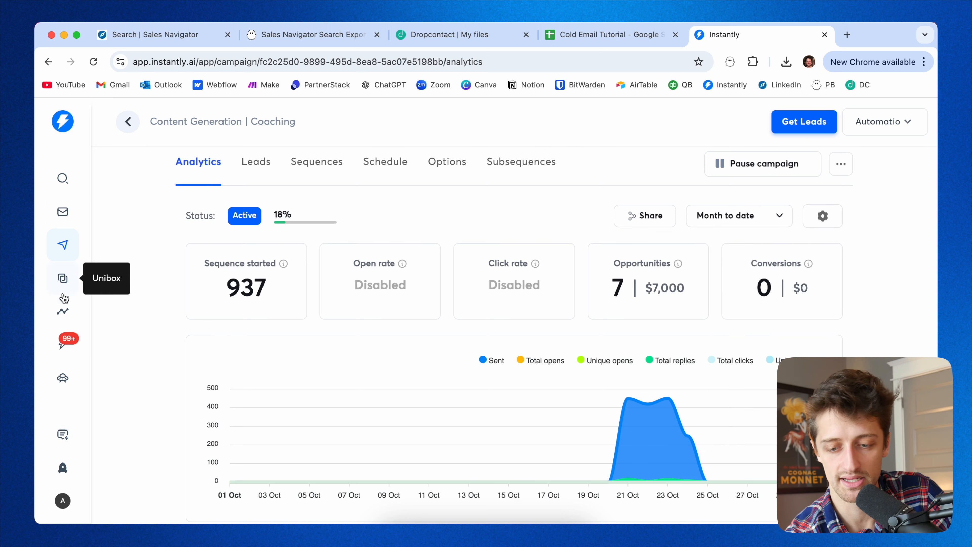
click(63, 312)
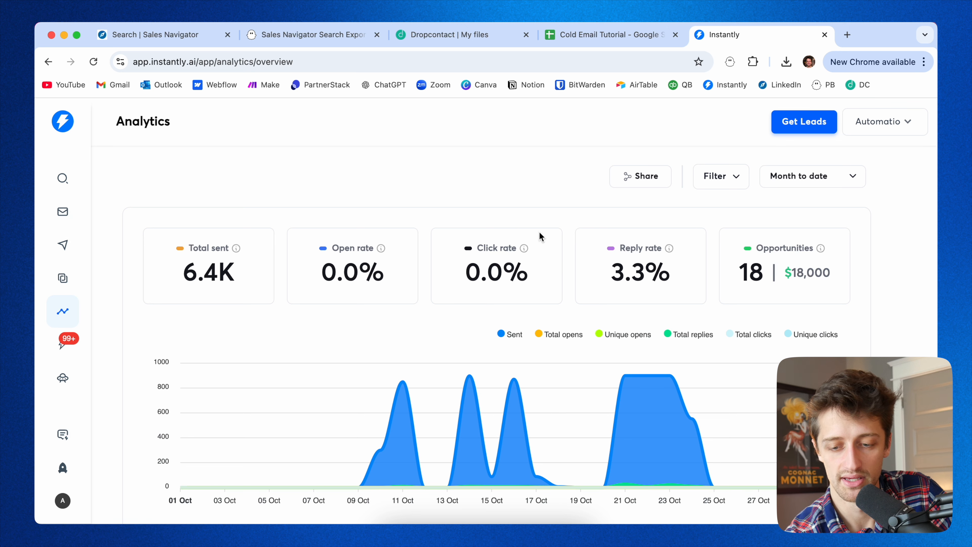
scroll(568, 272, down, 1)
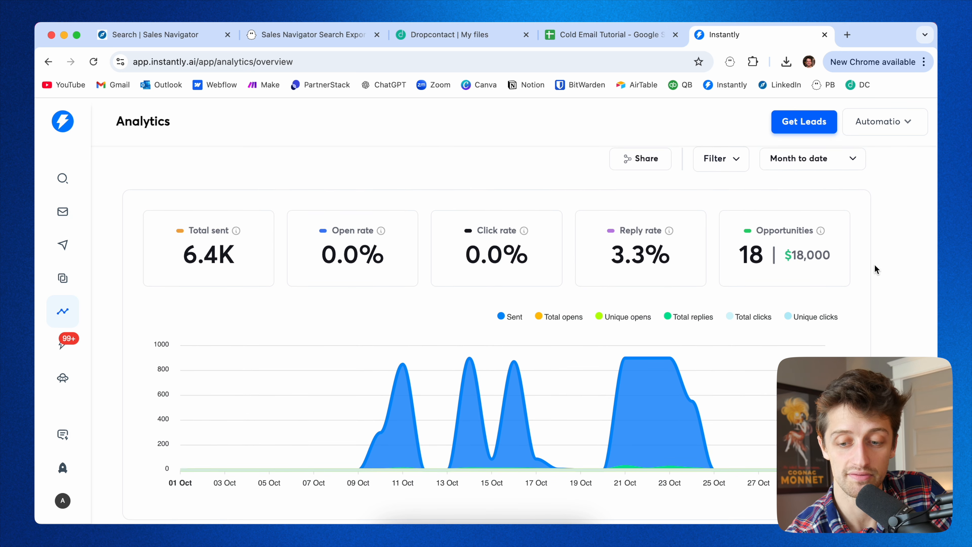